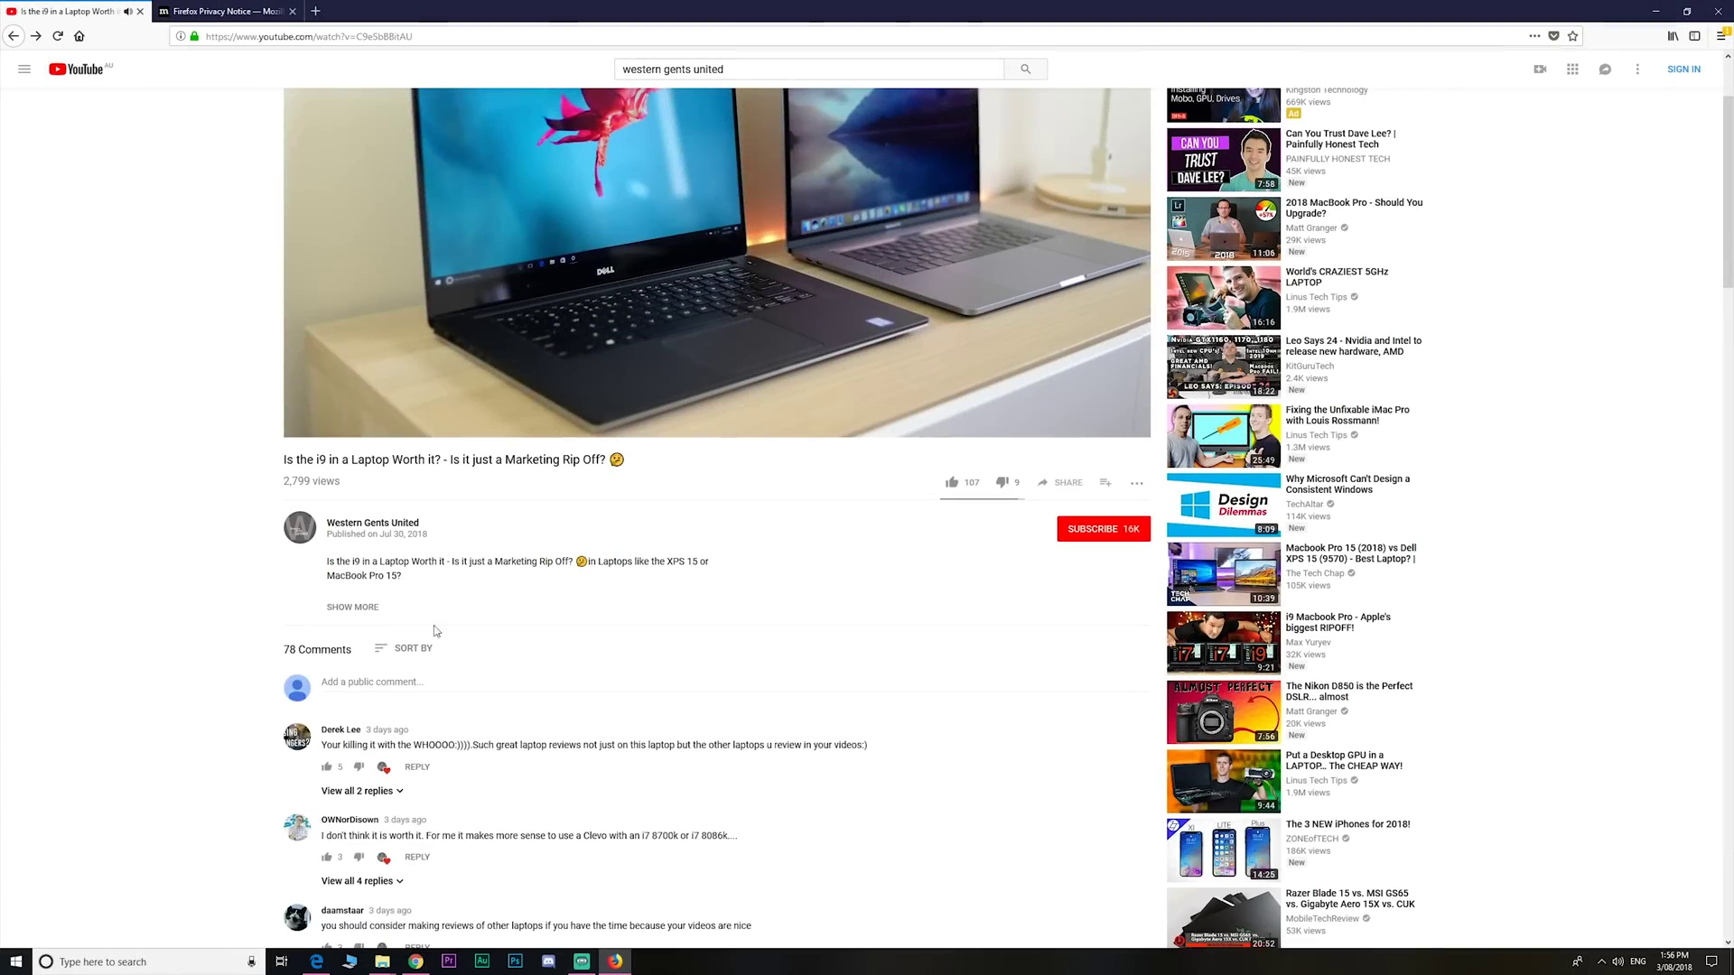
Copy the WGS22 discount code from the expanded YouTube video description.
click(352, 683)
scroll(686, 686, down, 2)
scroll(686, 686, down, 1)
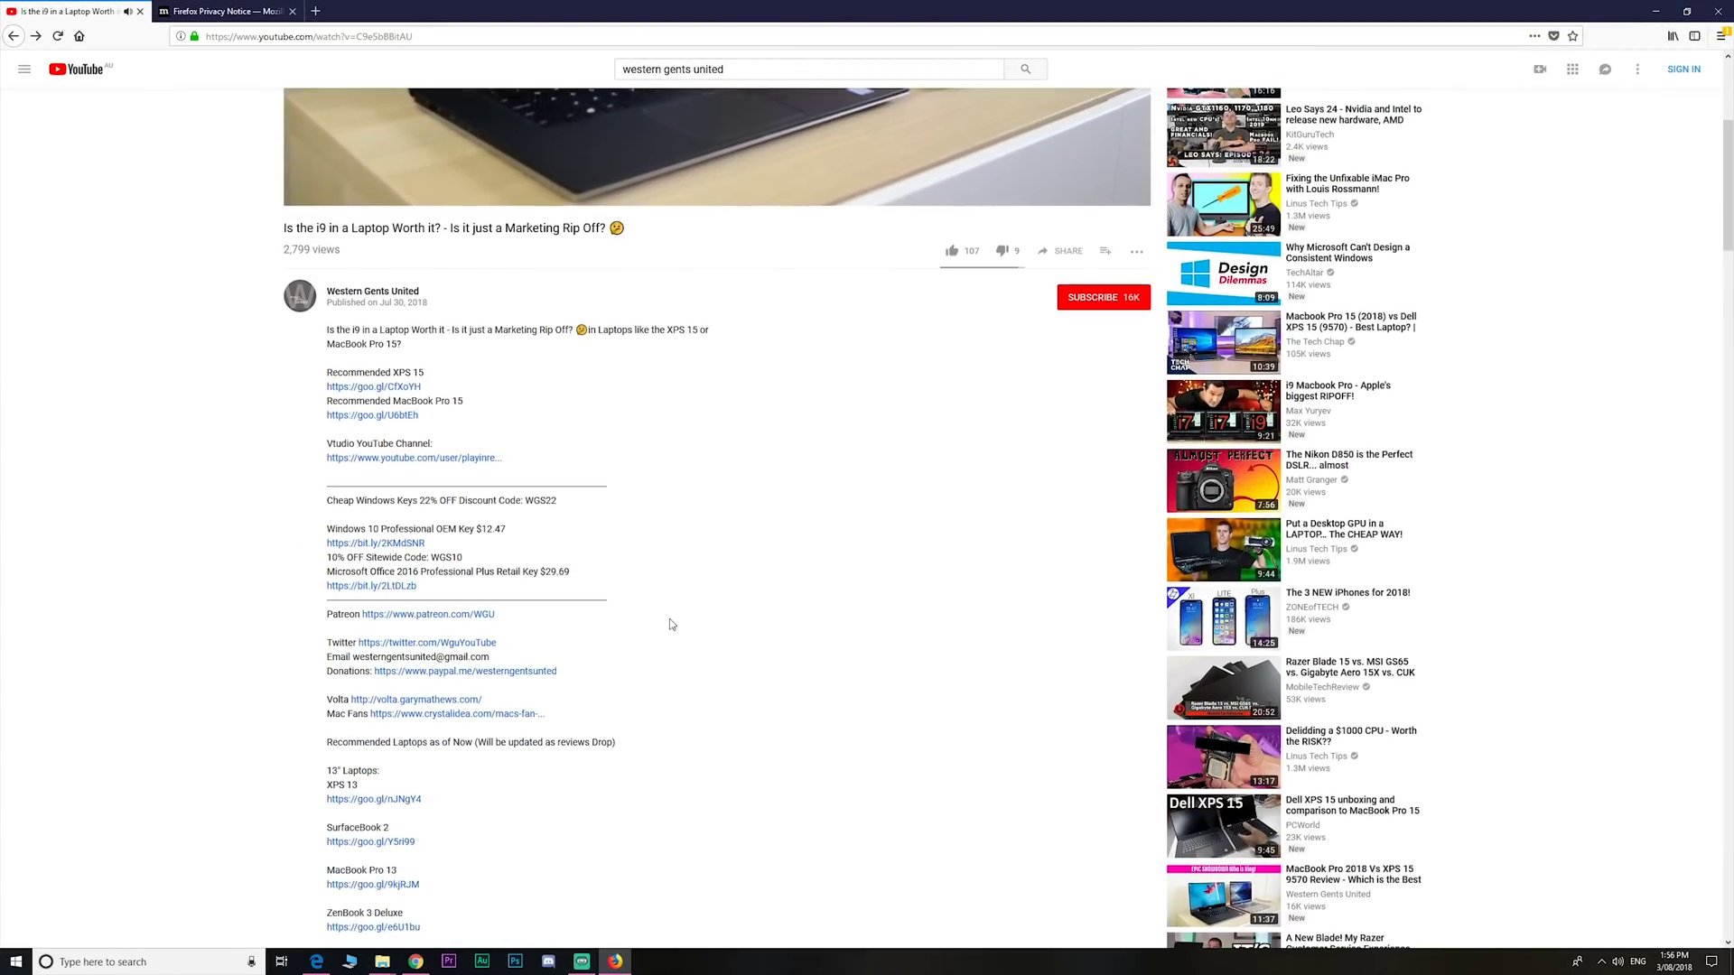
double_click(540, 452)
right_click(542, 454)
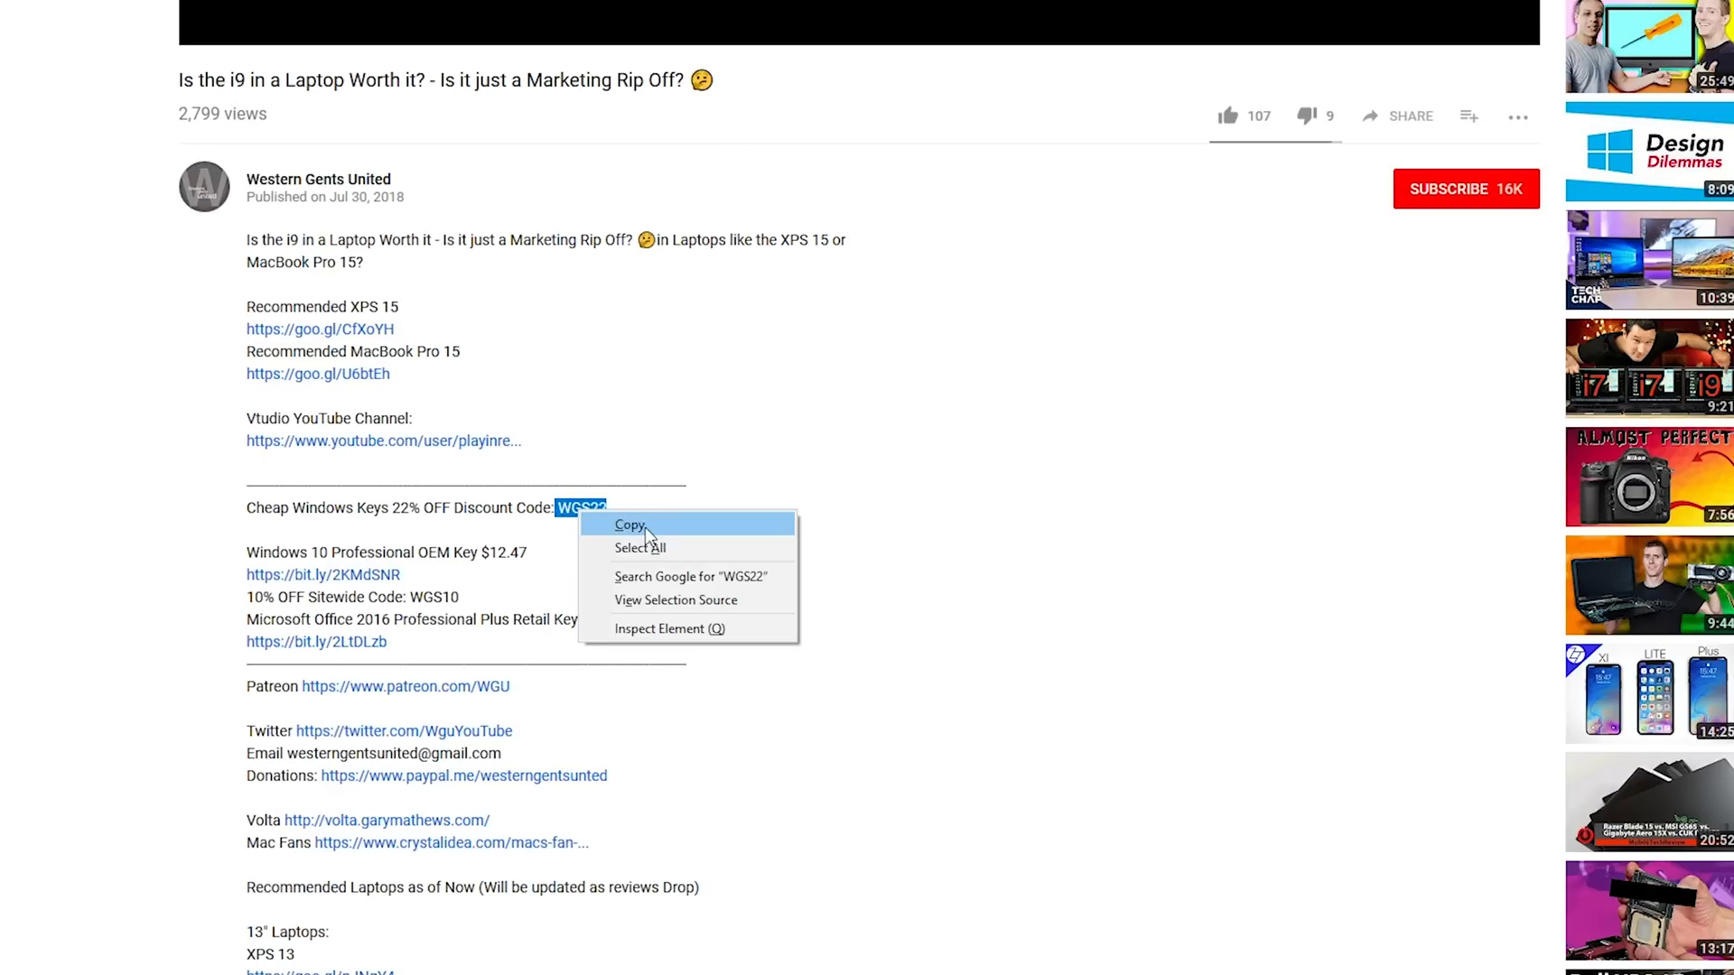
click(647, 527)
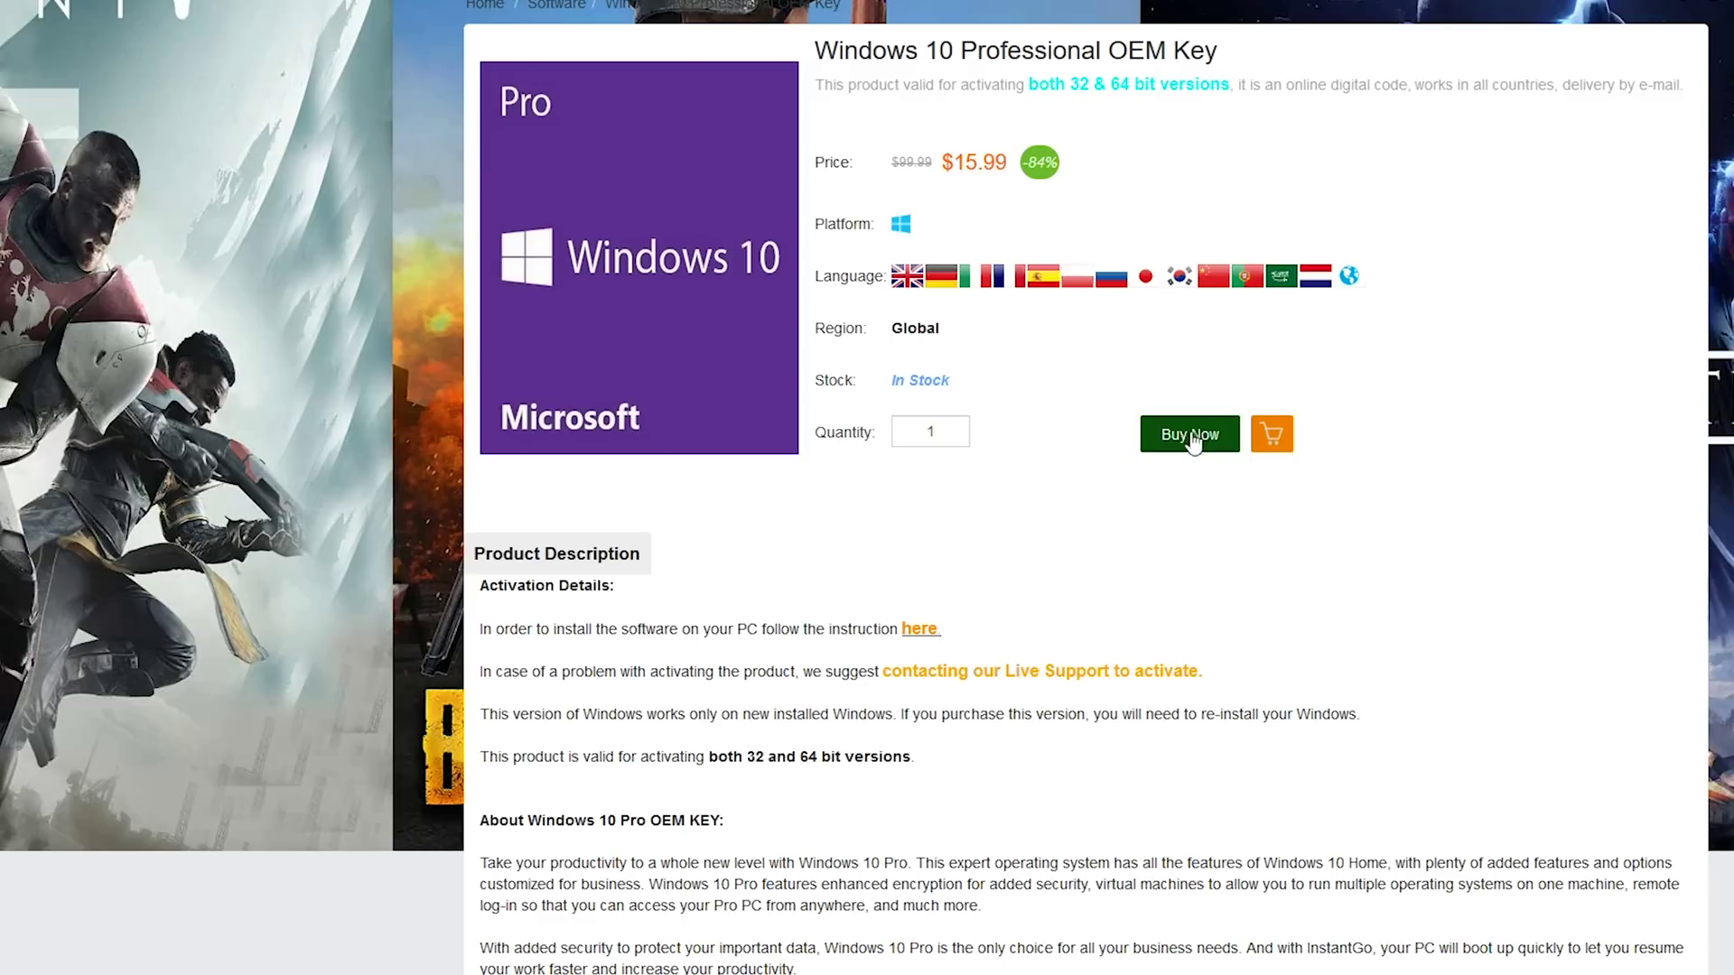
Buy the Windows 10 Professional OEM Key and apply code WGS22 for a $12.47 total.
click(1202, 435)
right_click(610, 362)
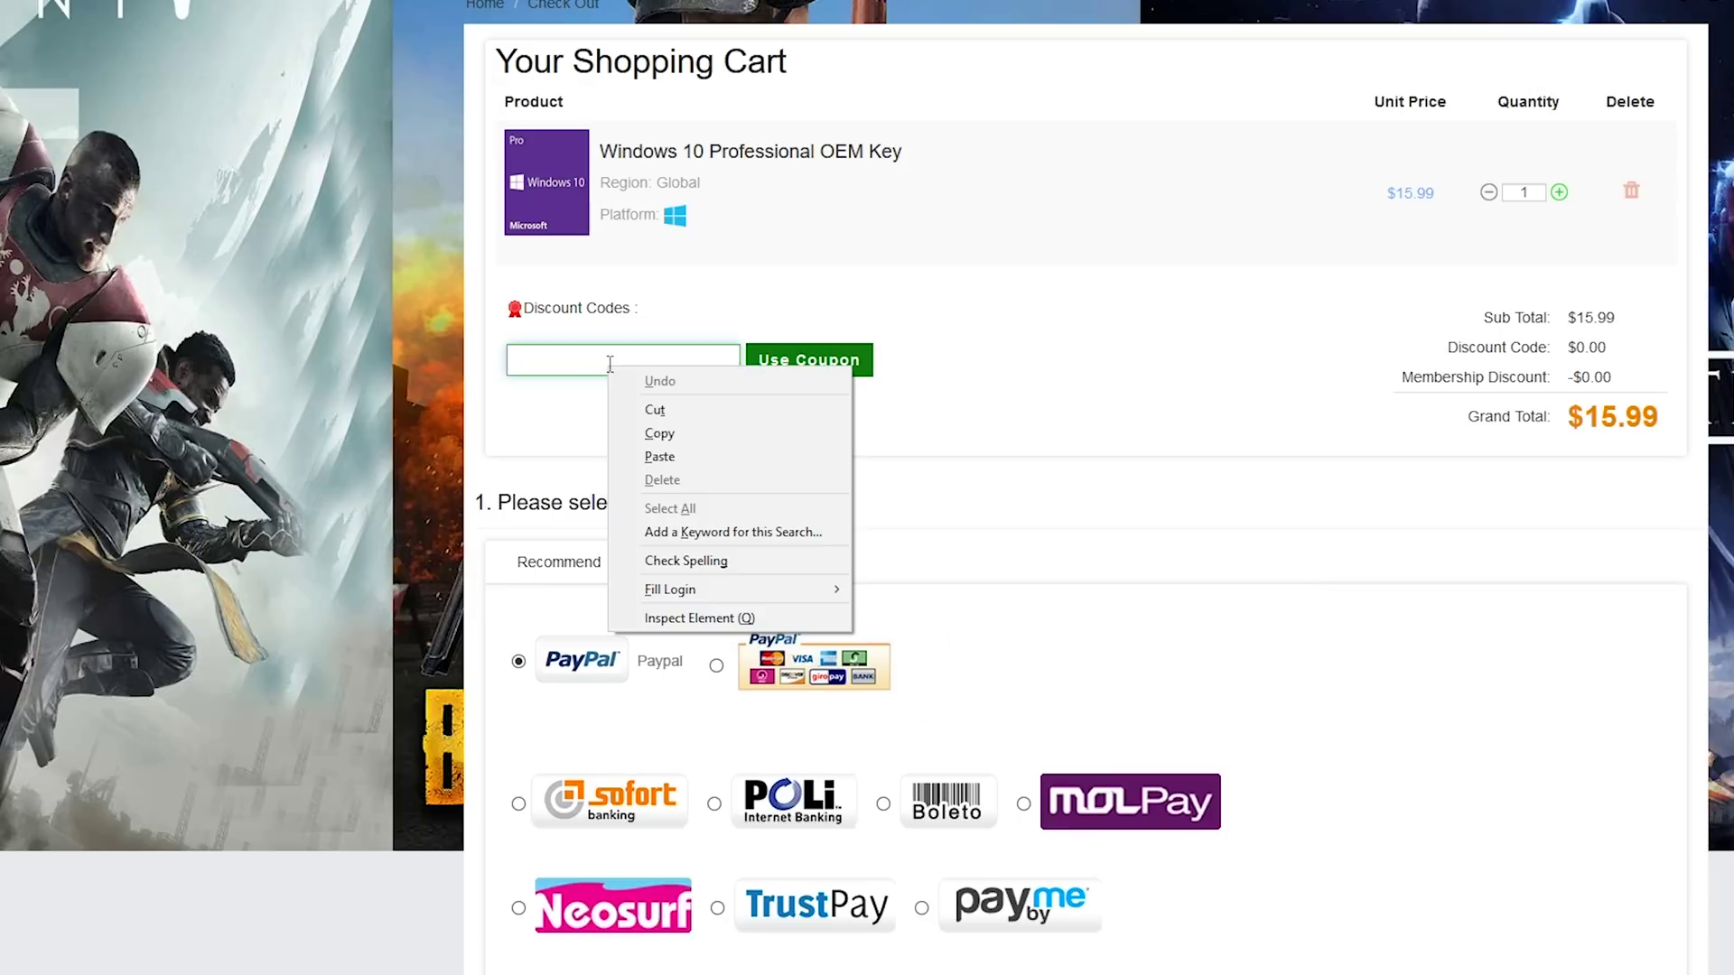
click(662, 456)
key(Return)
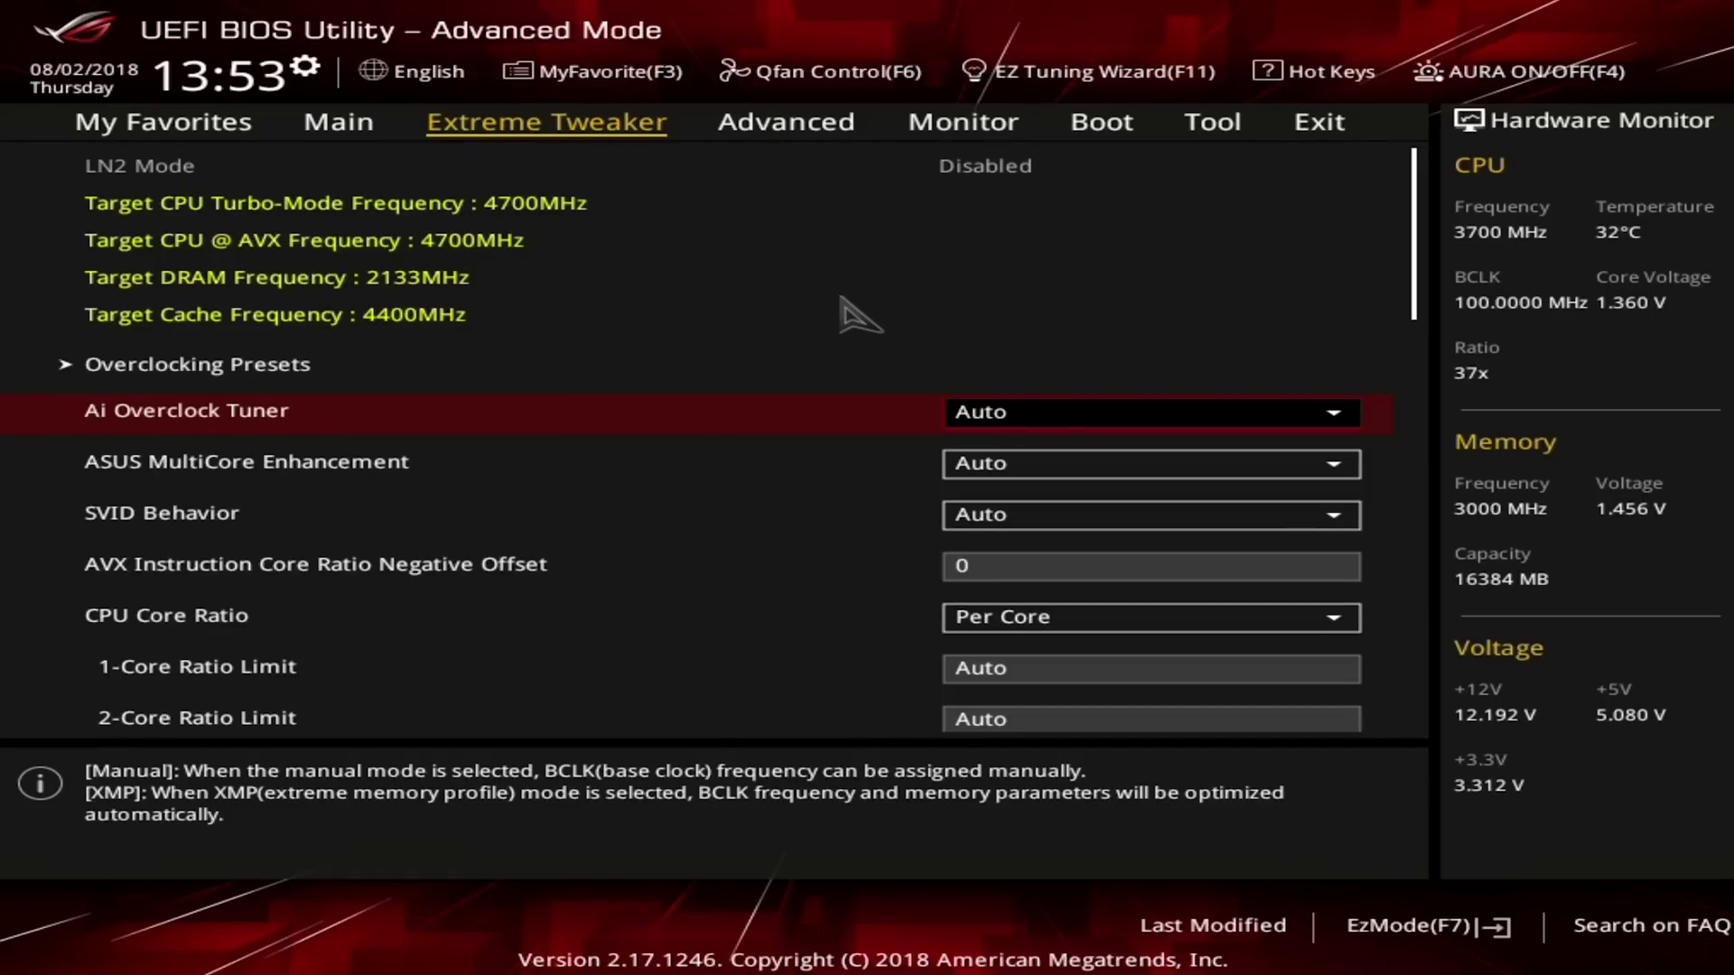
Switch Ai Overclock Tuner from Auto to XMP and accept the notice, giving DDR4-3000 memory.
key(Return)
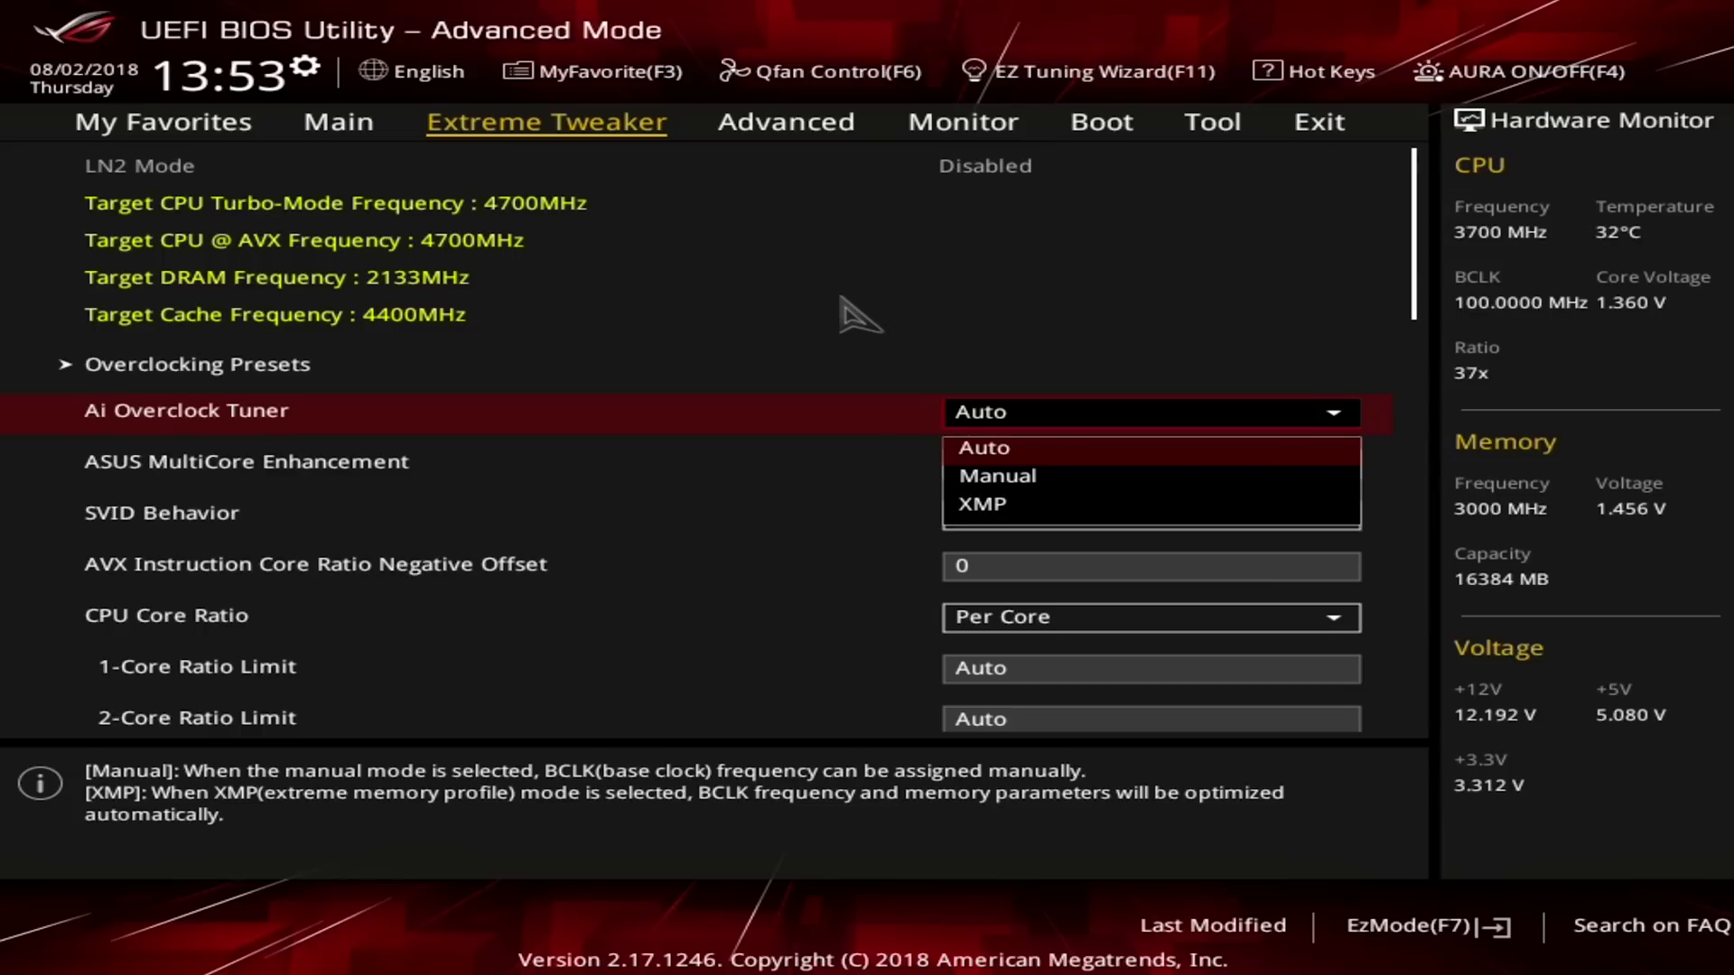
key(Down)
key(Down)
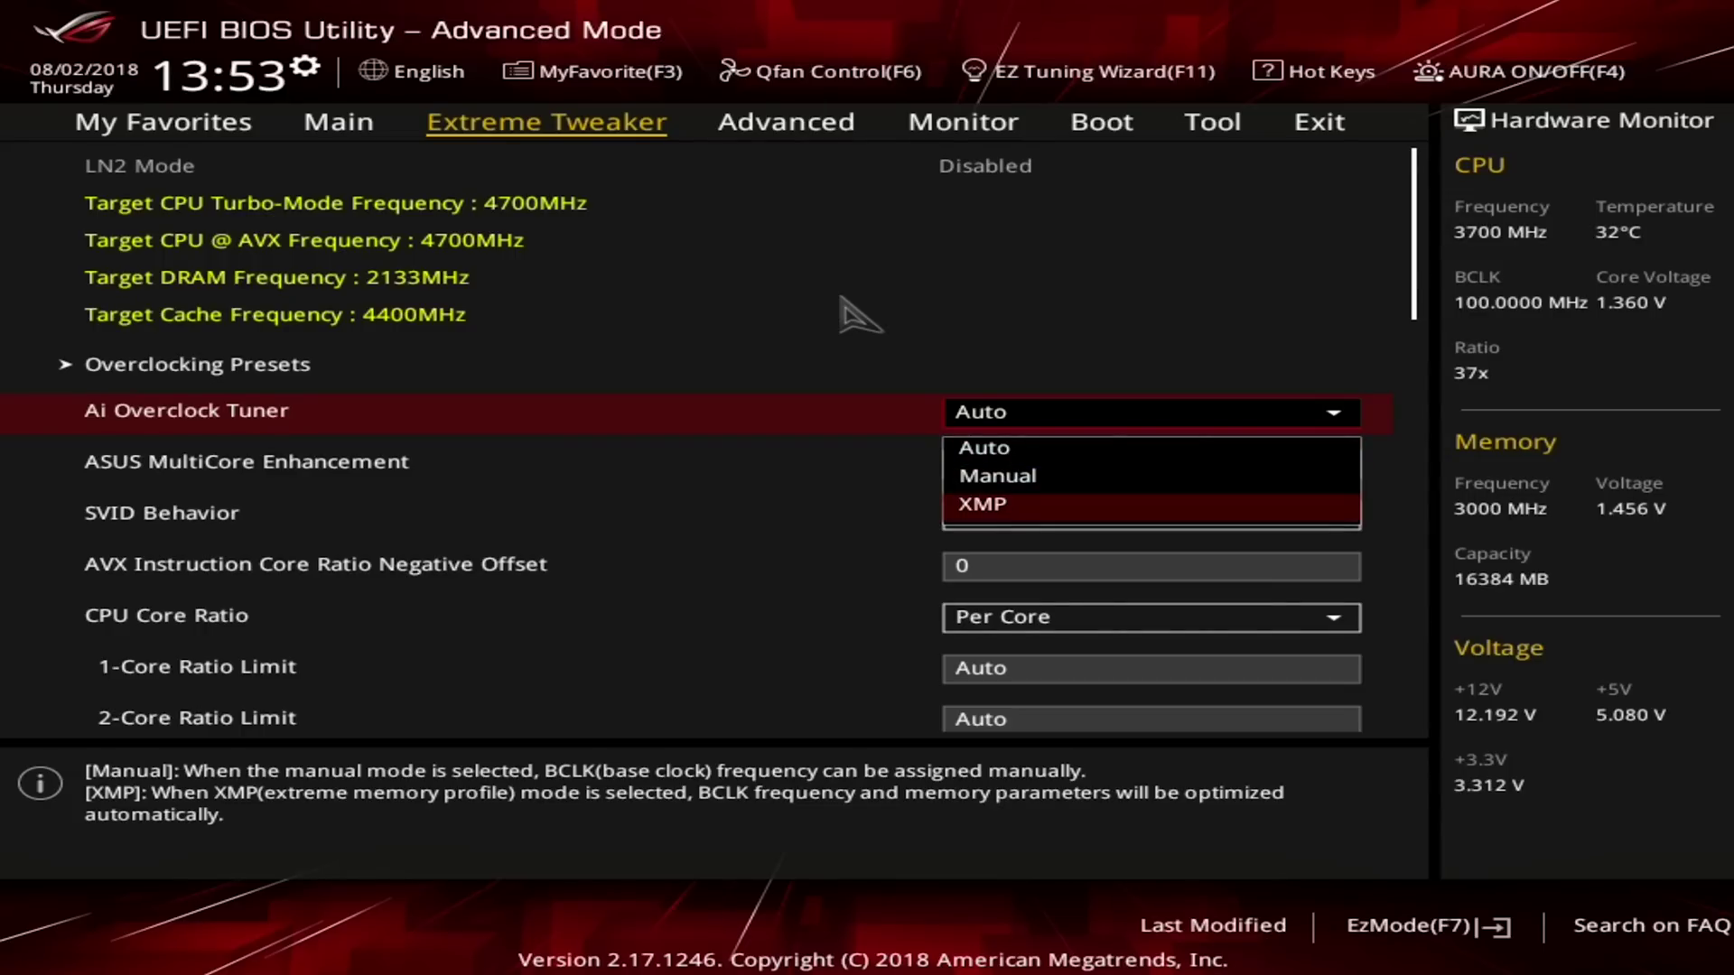
key(Return)
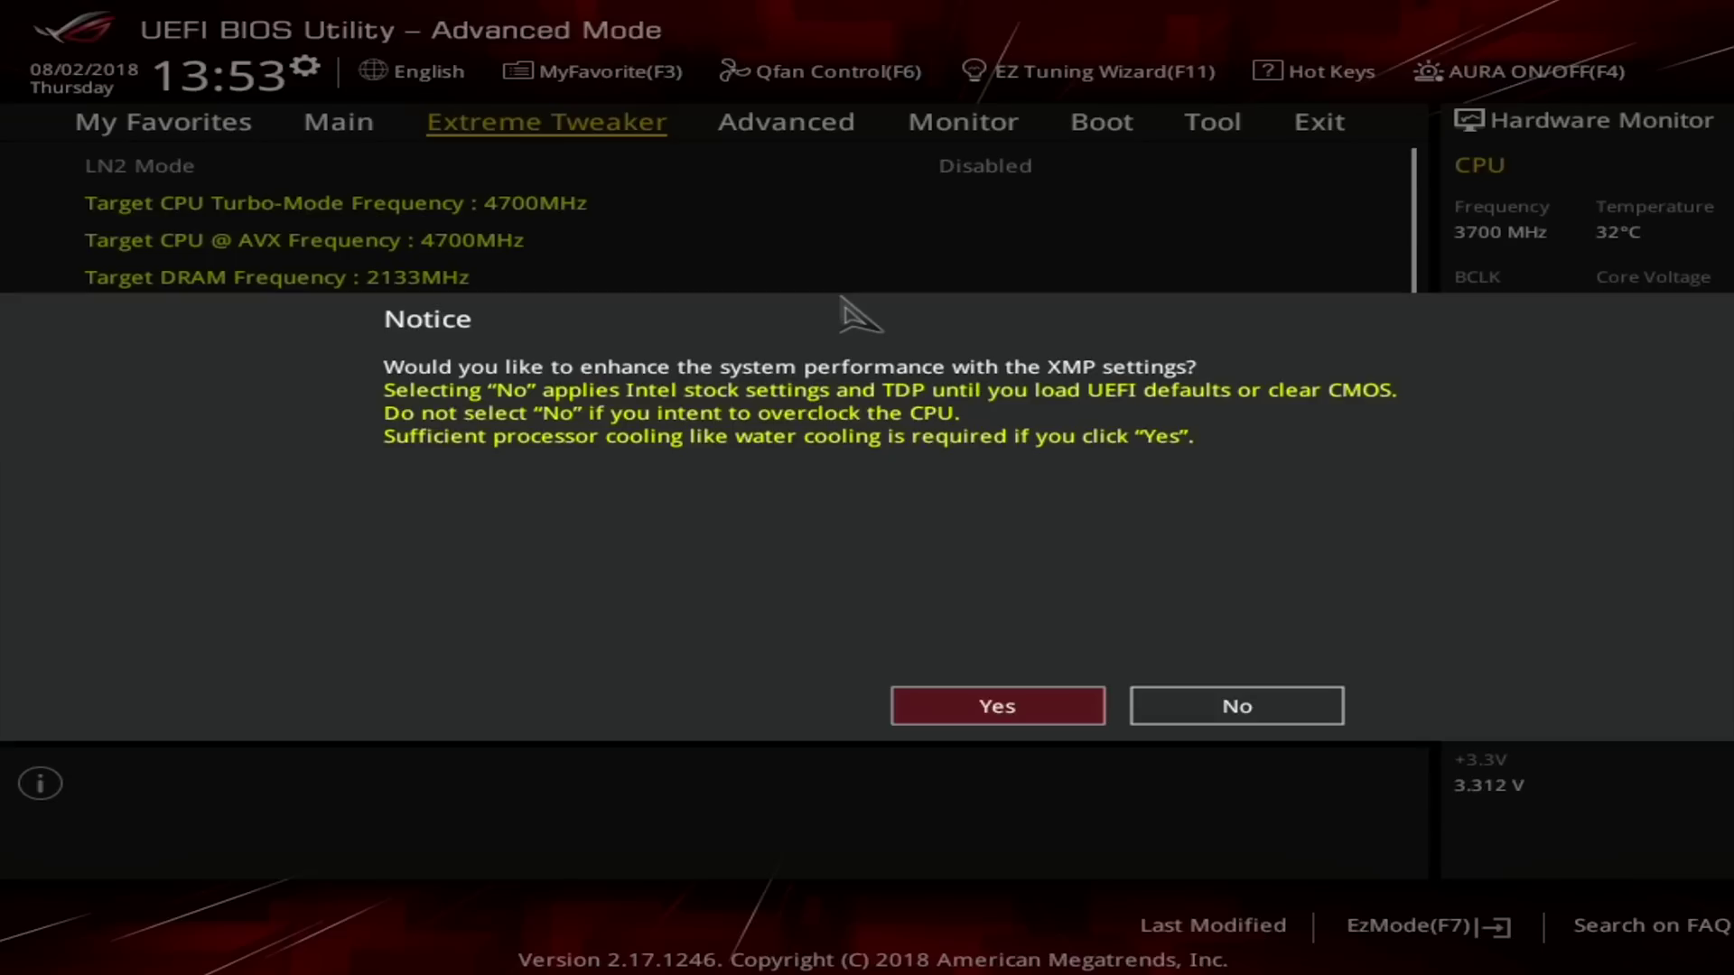
key(Return)
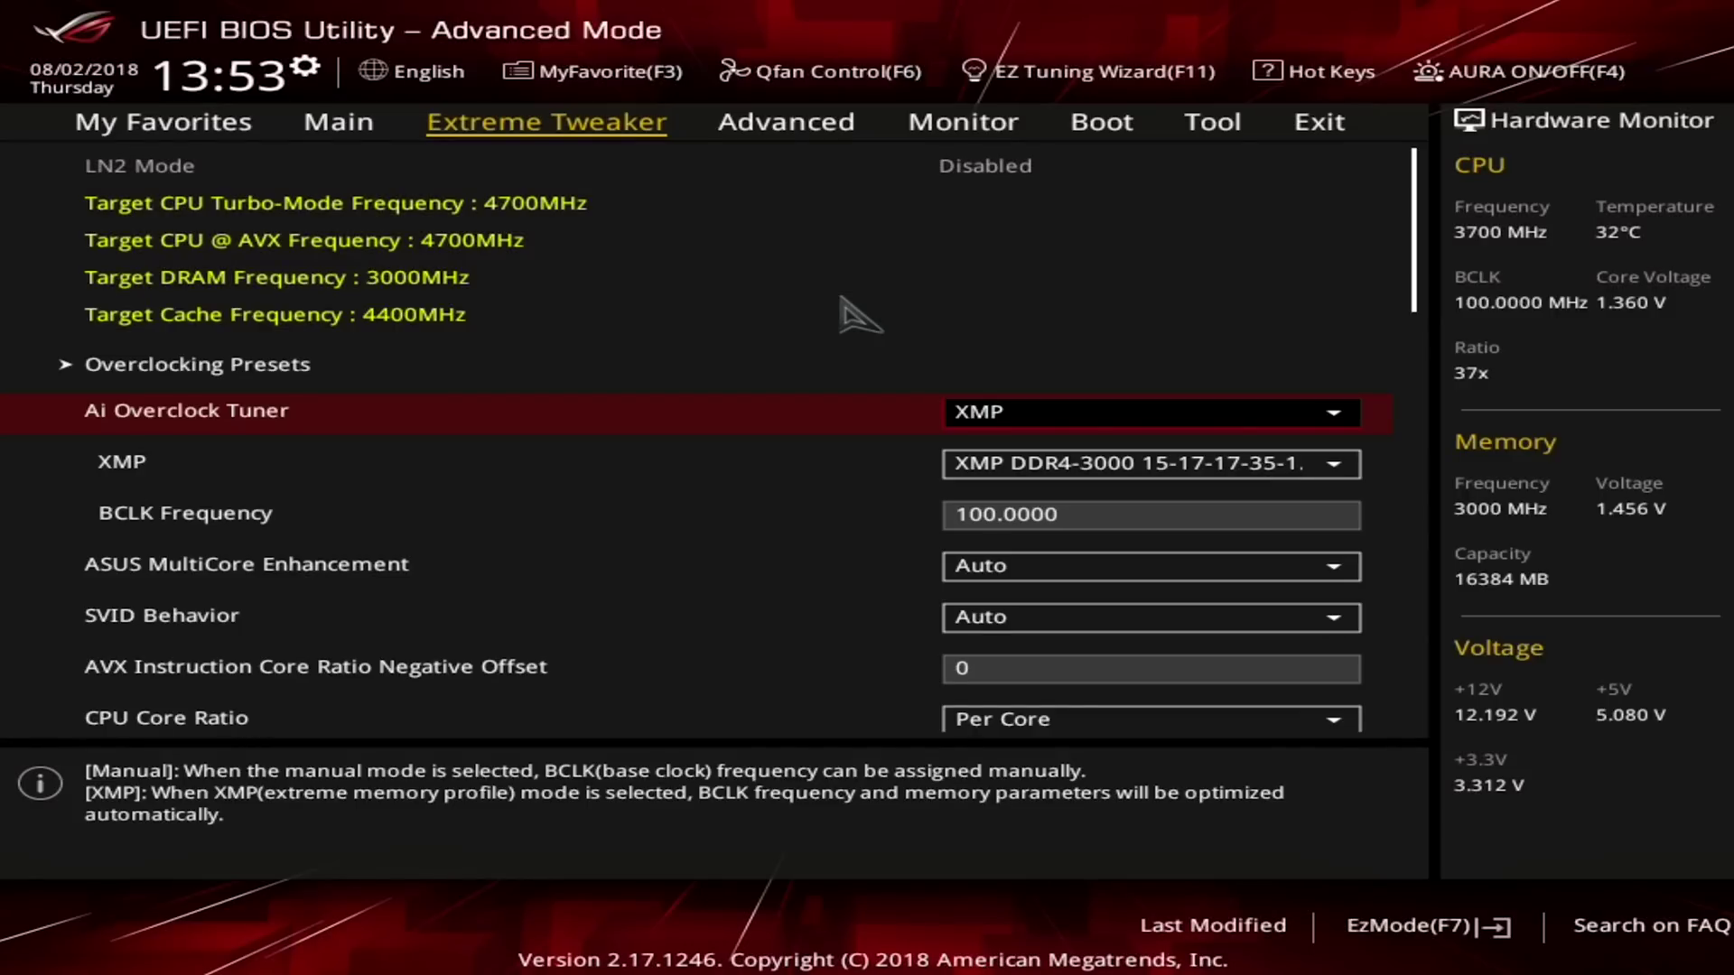
key(Down)
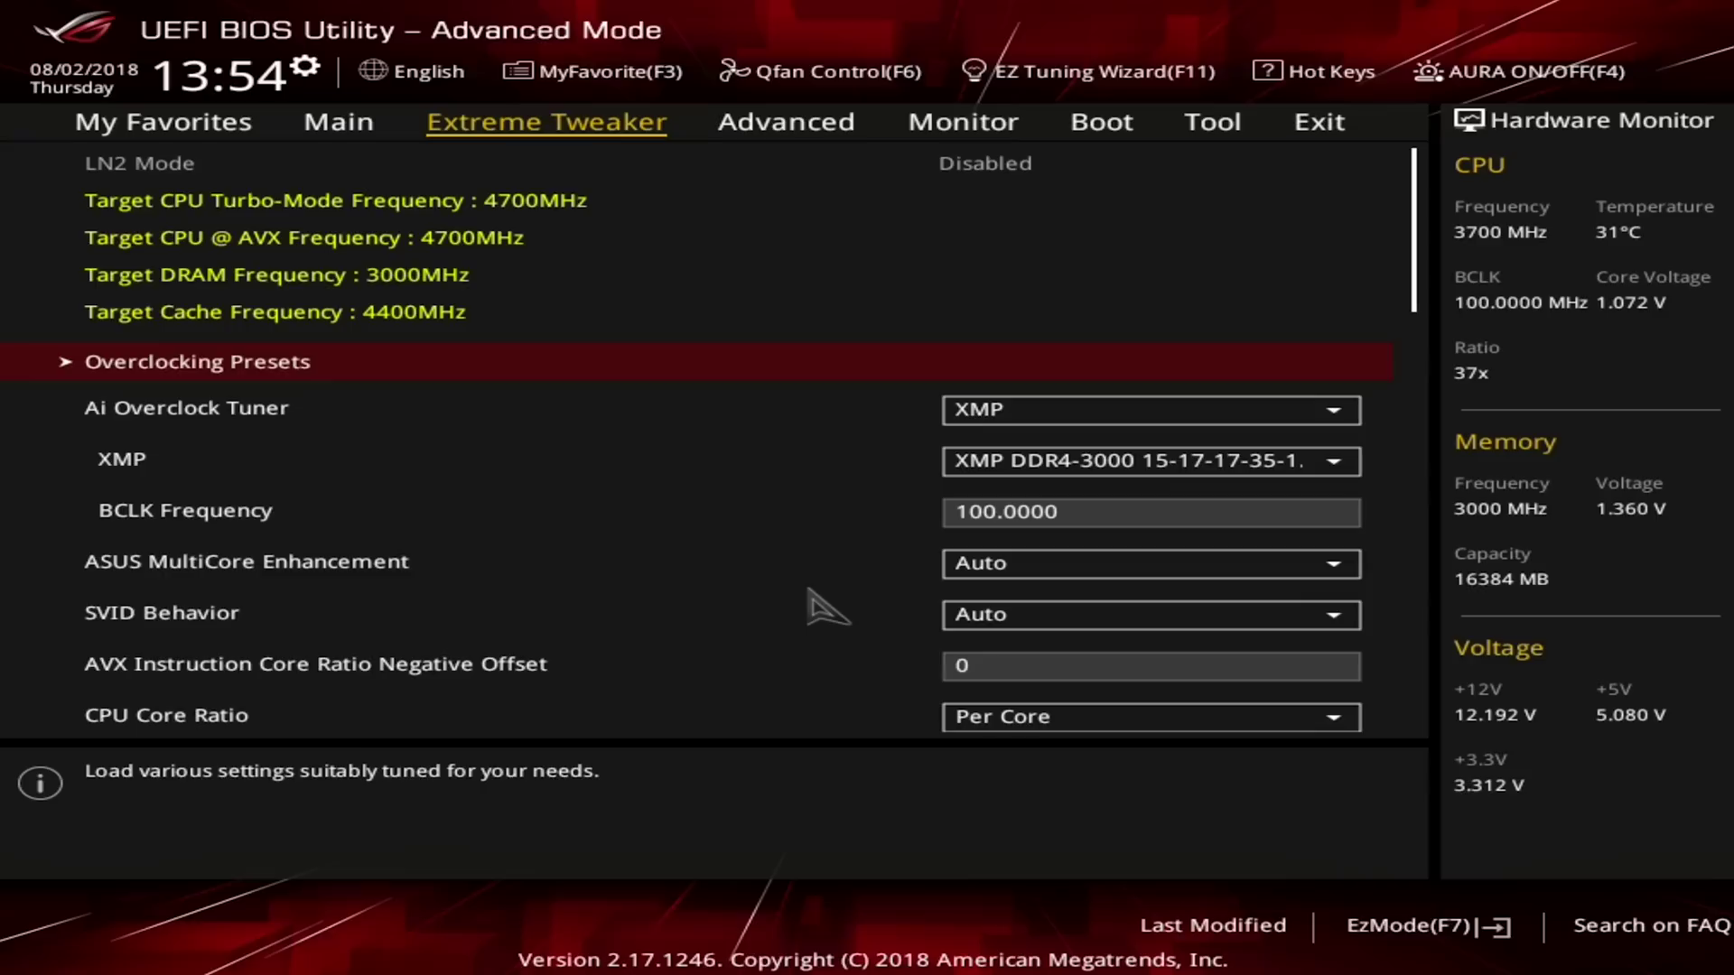
Change ASUS MultiCore Enhancement to Disabled in the Extreme Tweaker list.
key(Down)
key(Down)
key(Down)
key(Down)
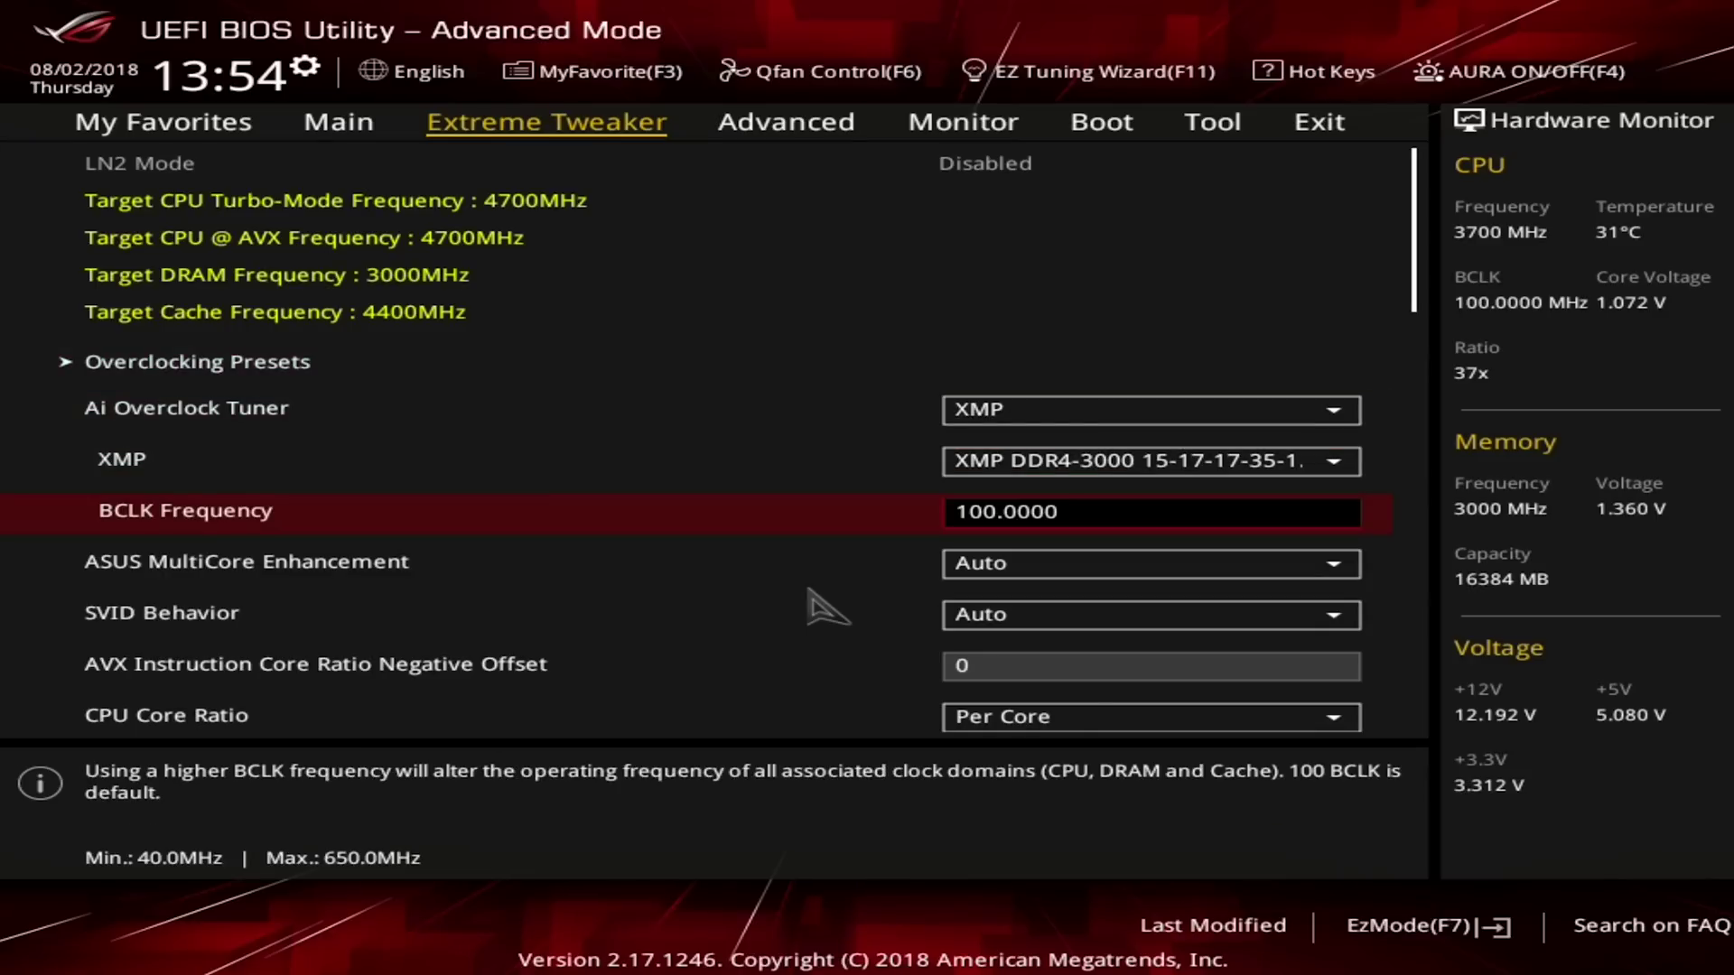
key(Return)
key(Down)
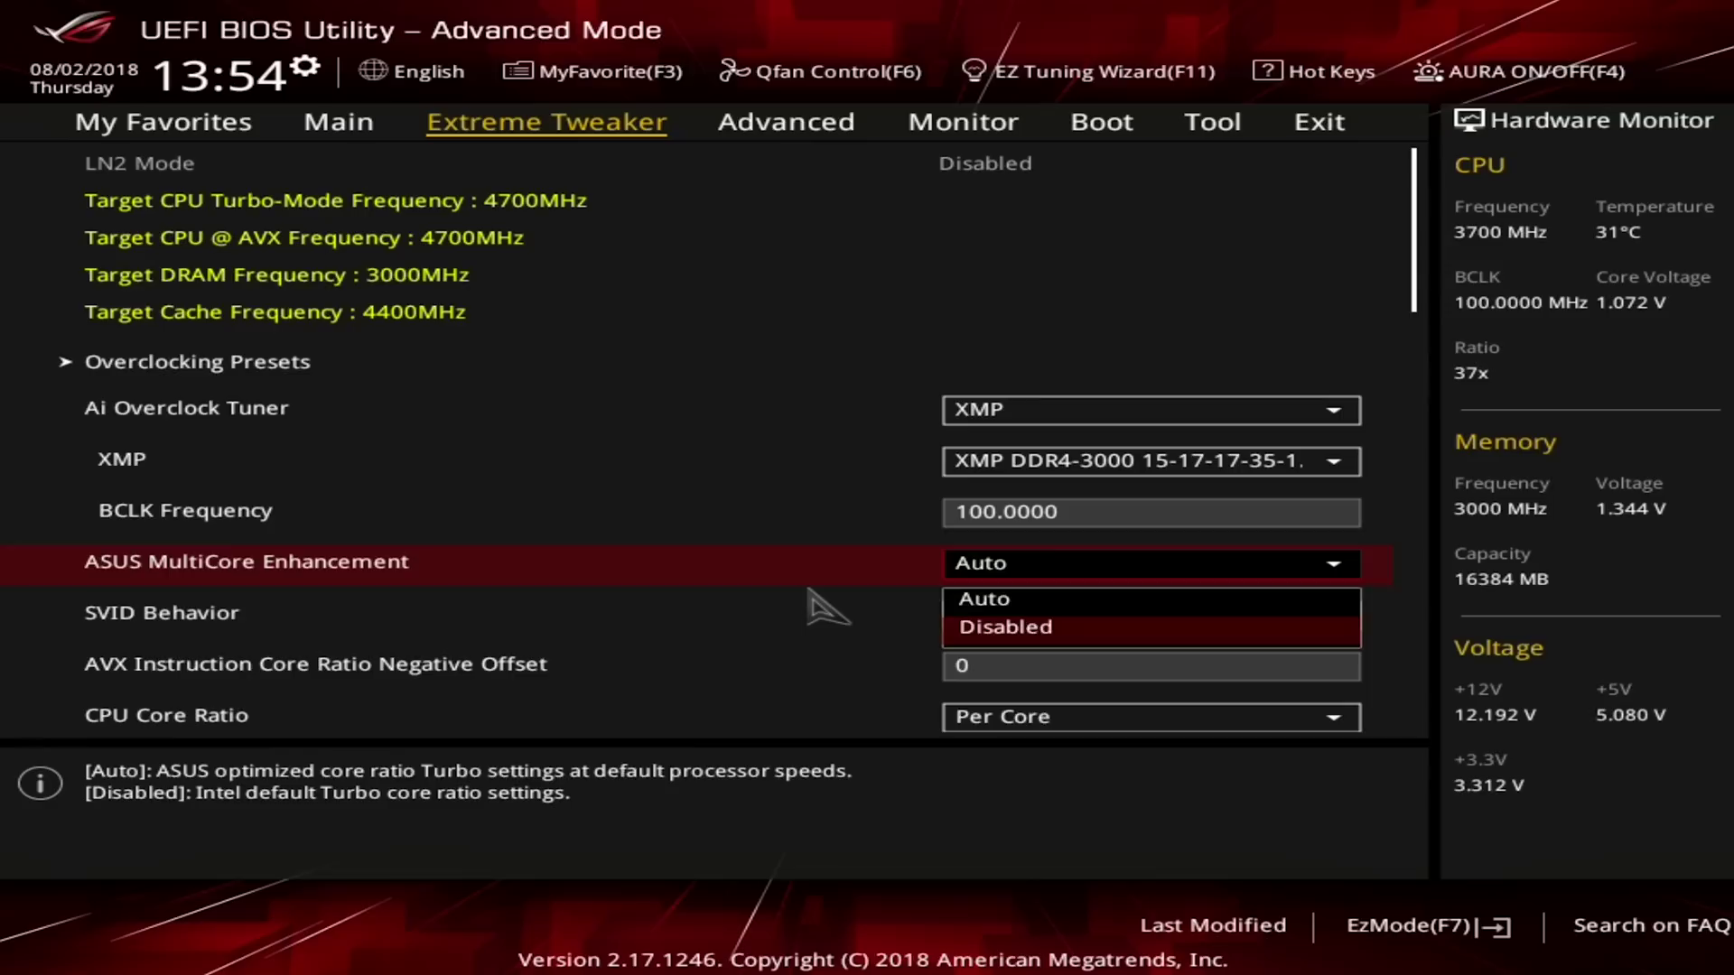
key(Return)
key(Down)
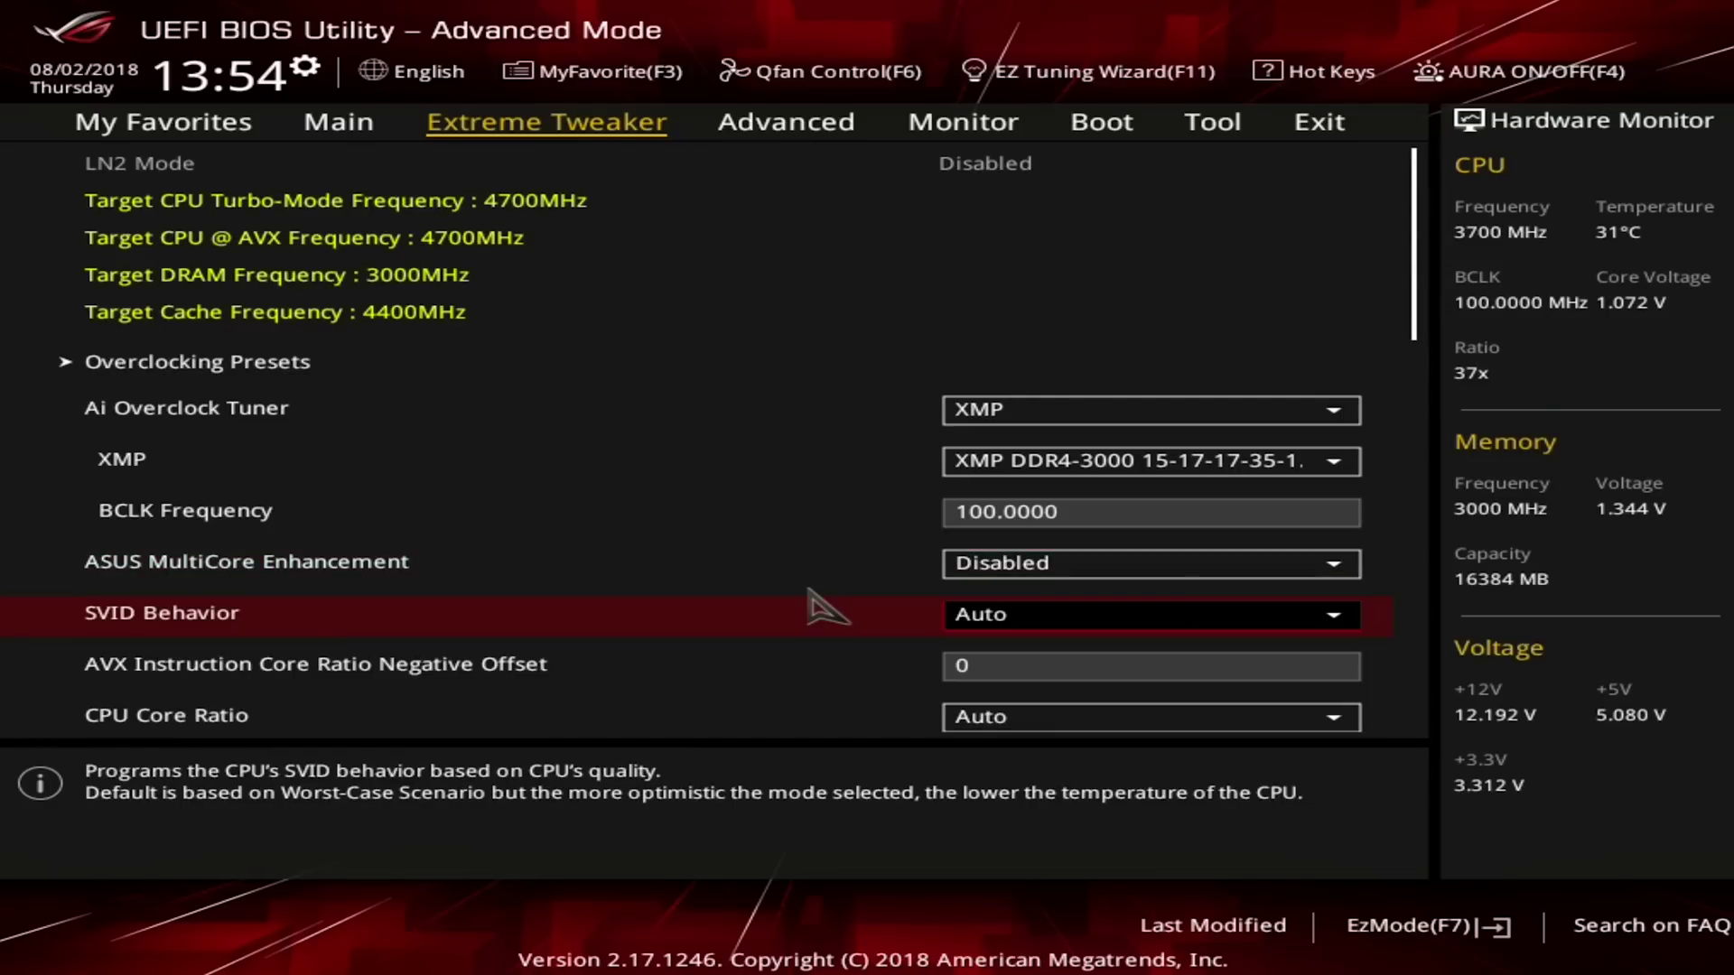
key(Down)
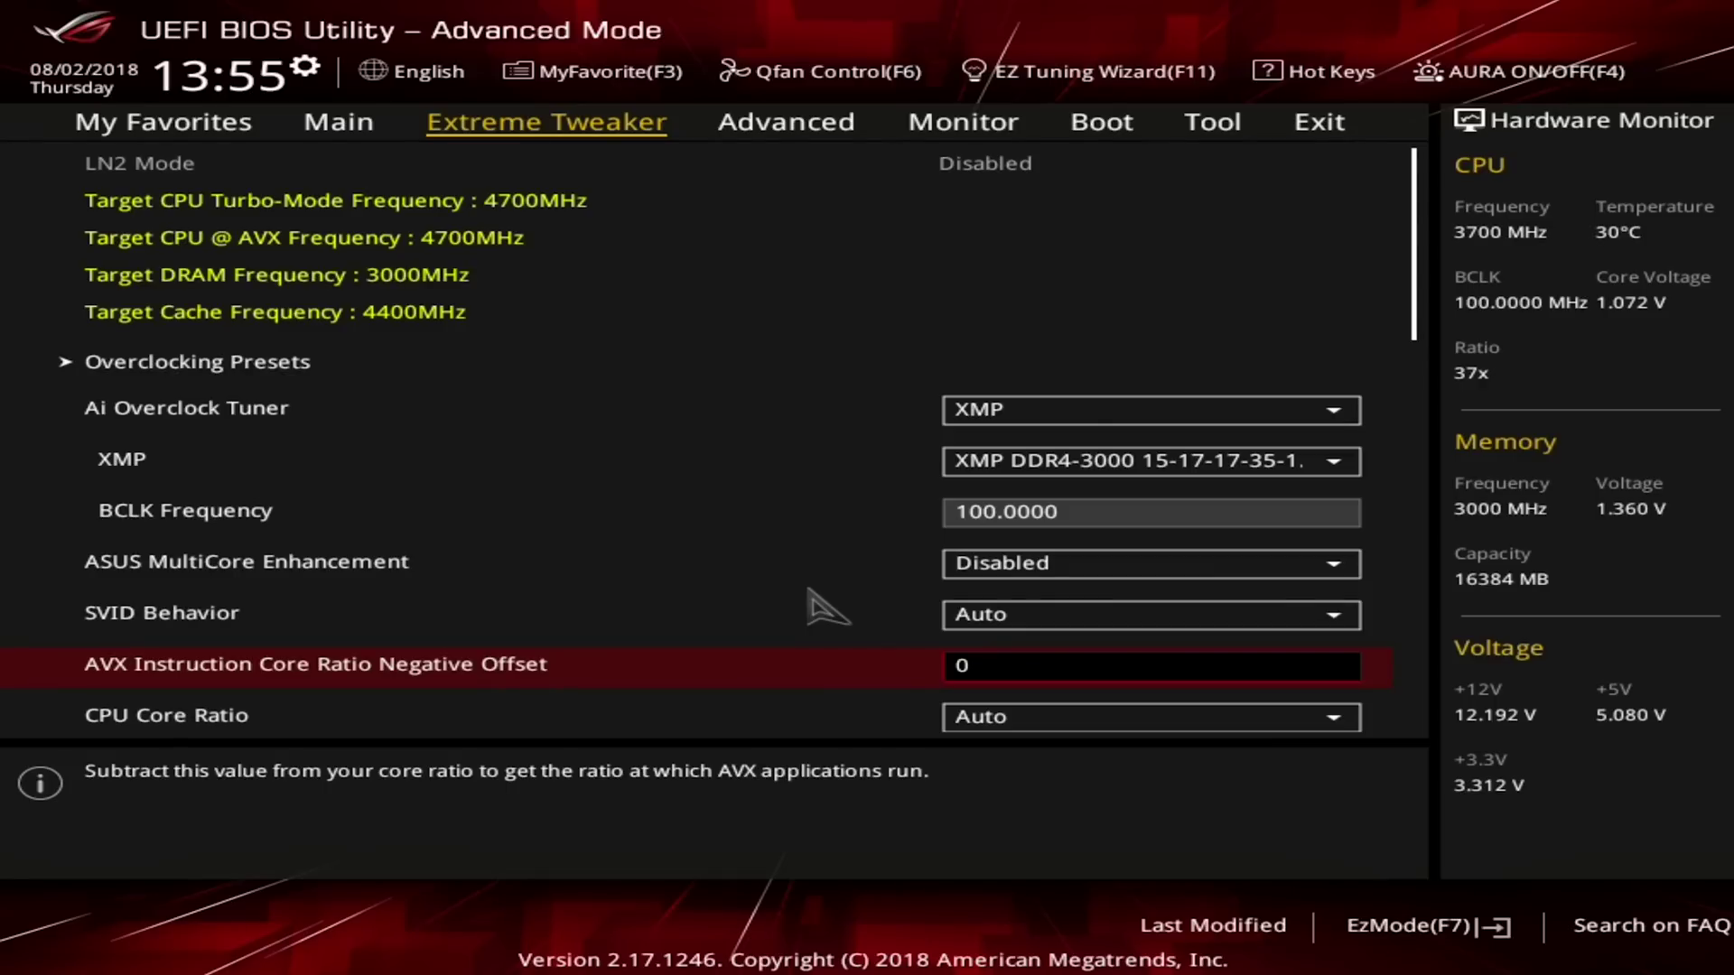
Set CPU Core Ratio to Sync All Cores.
scroll(826, 606, down, 3)
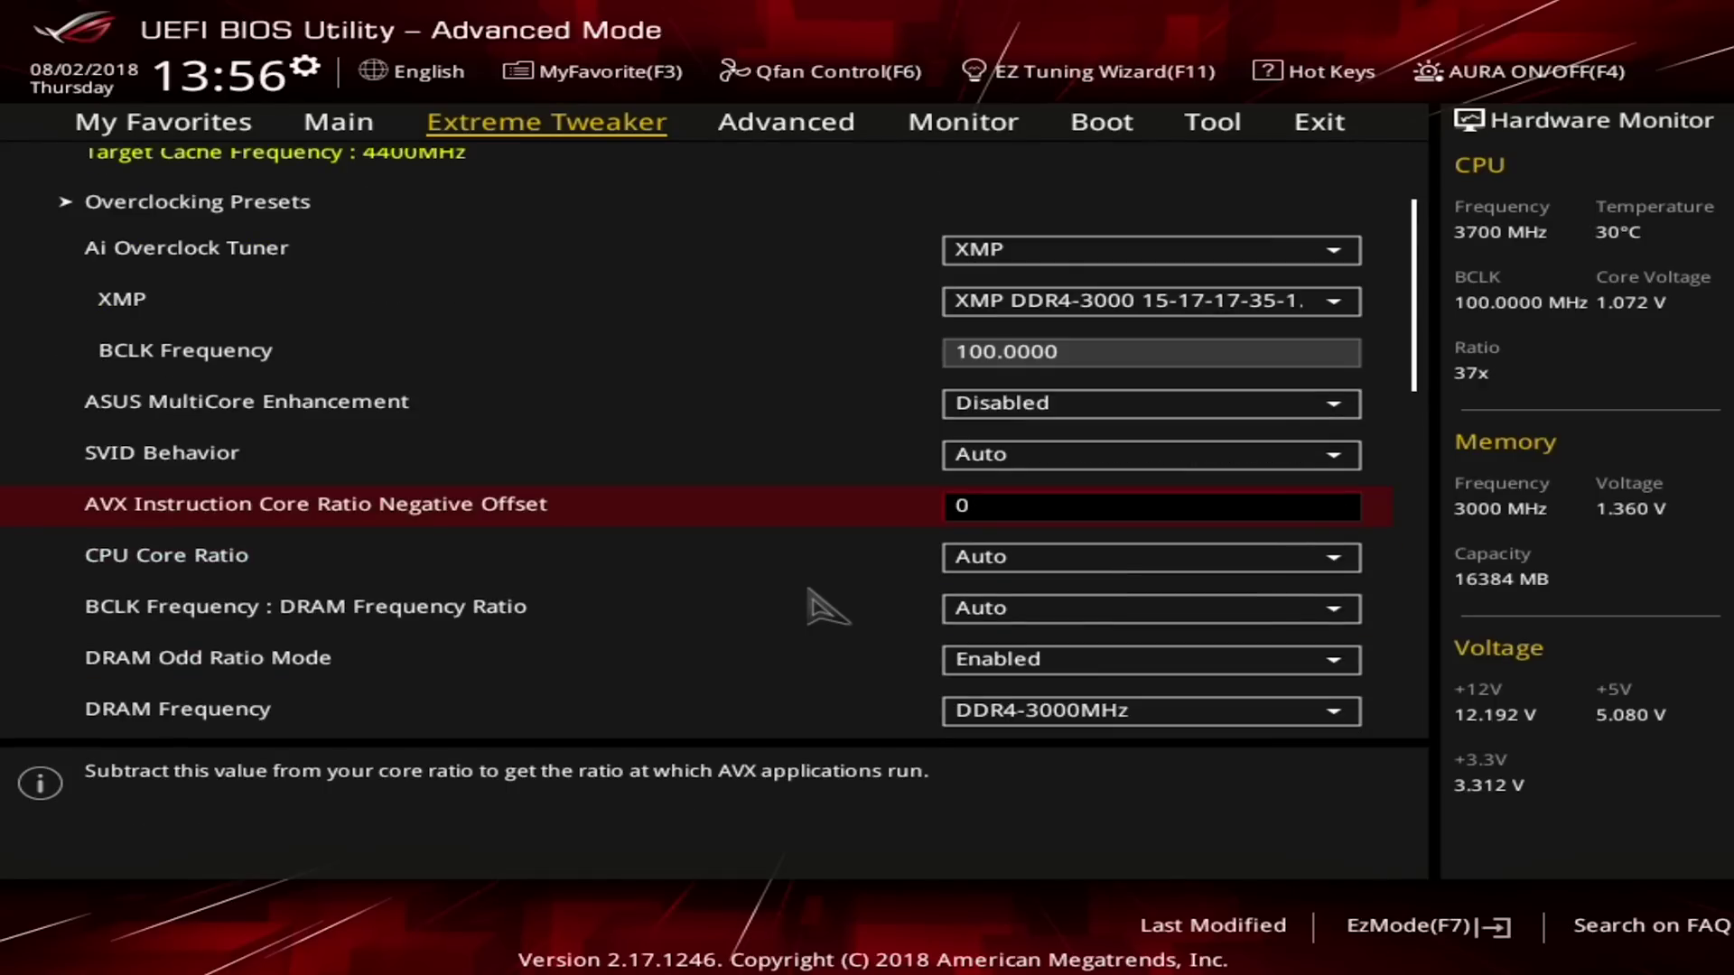
key(Down)
key(Return)
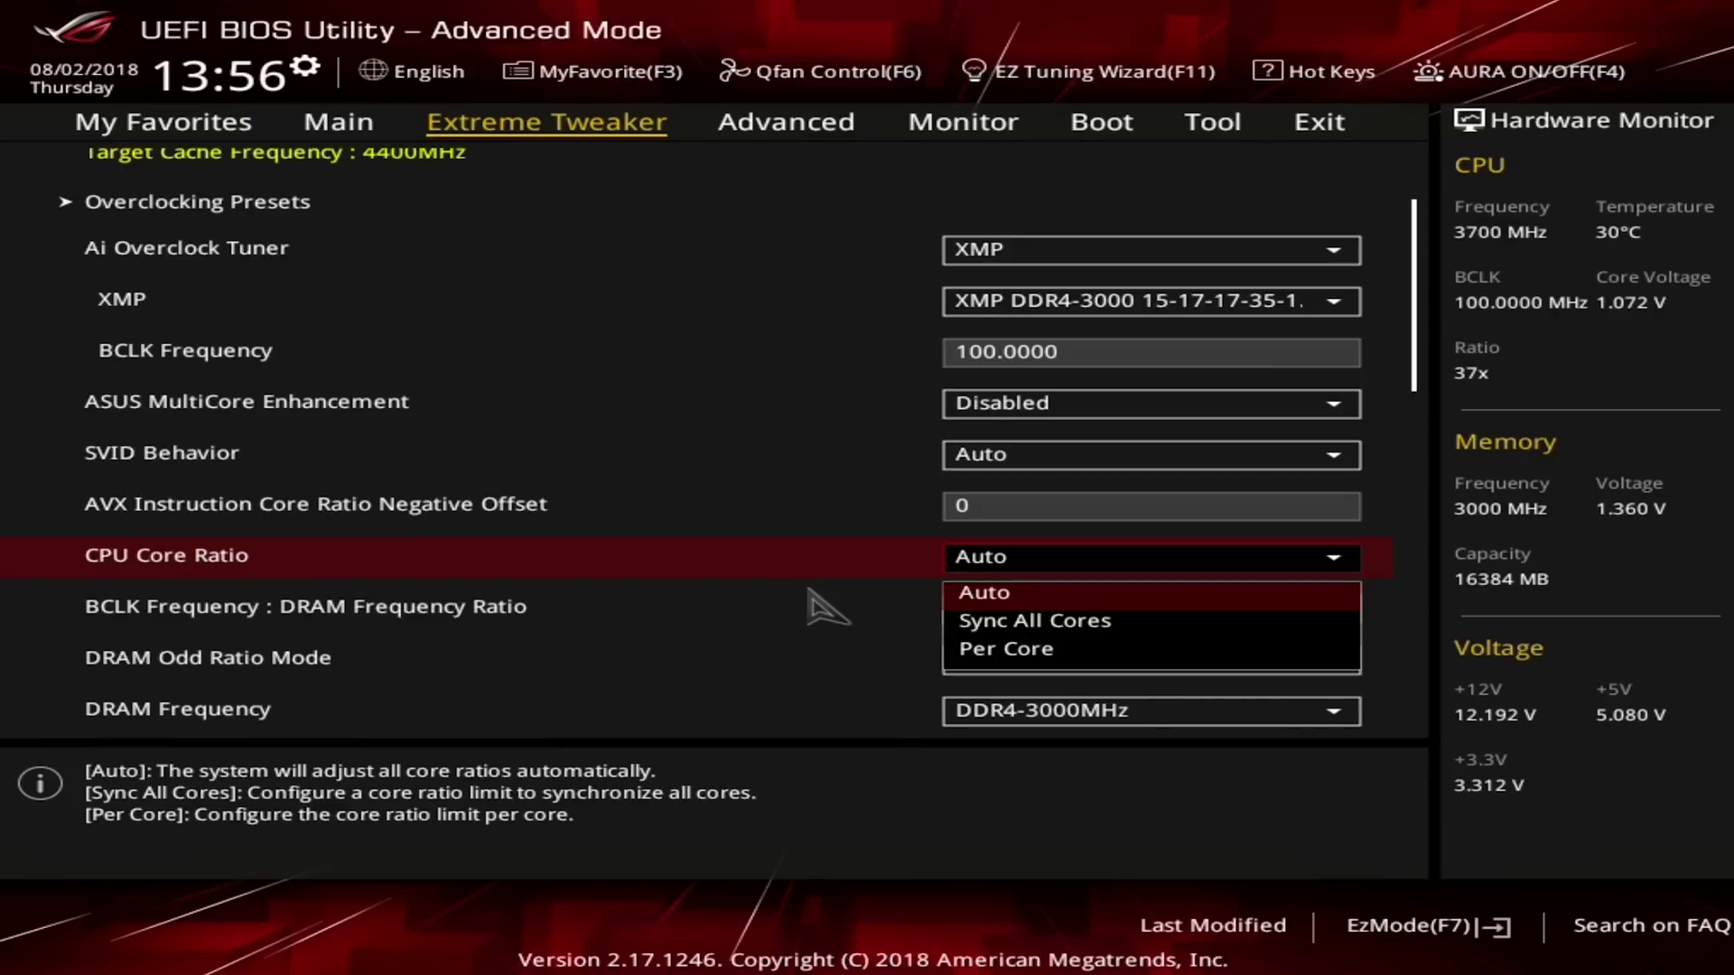
key(Down)
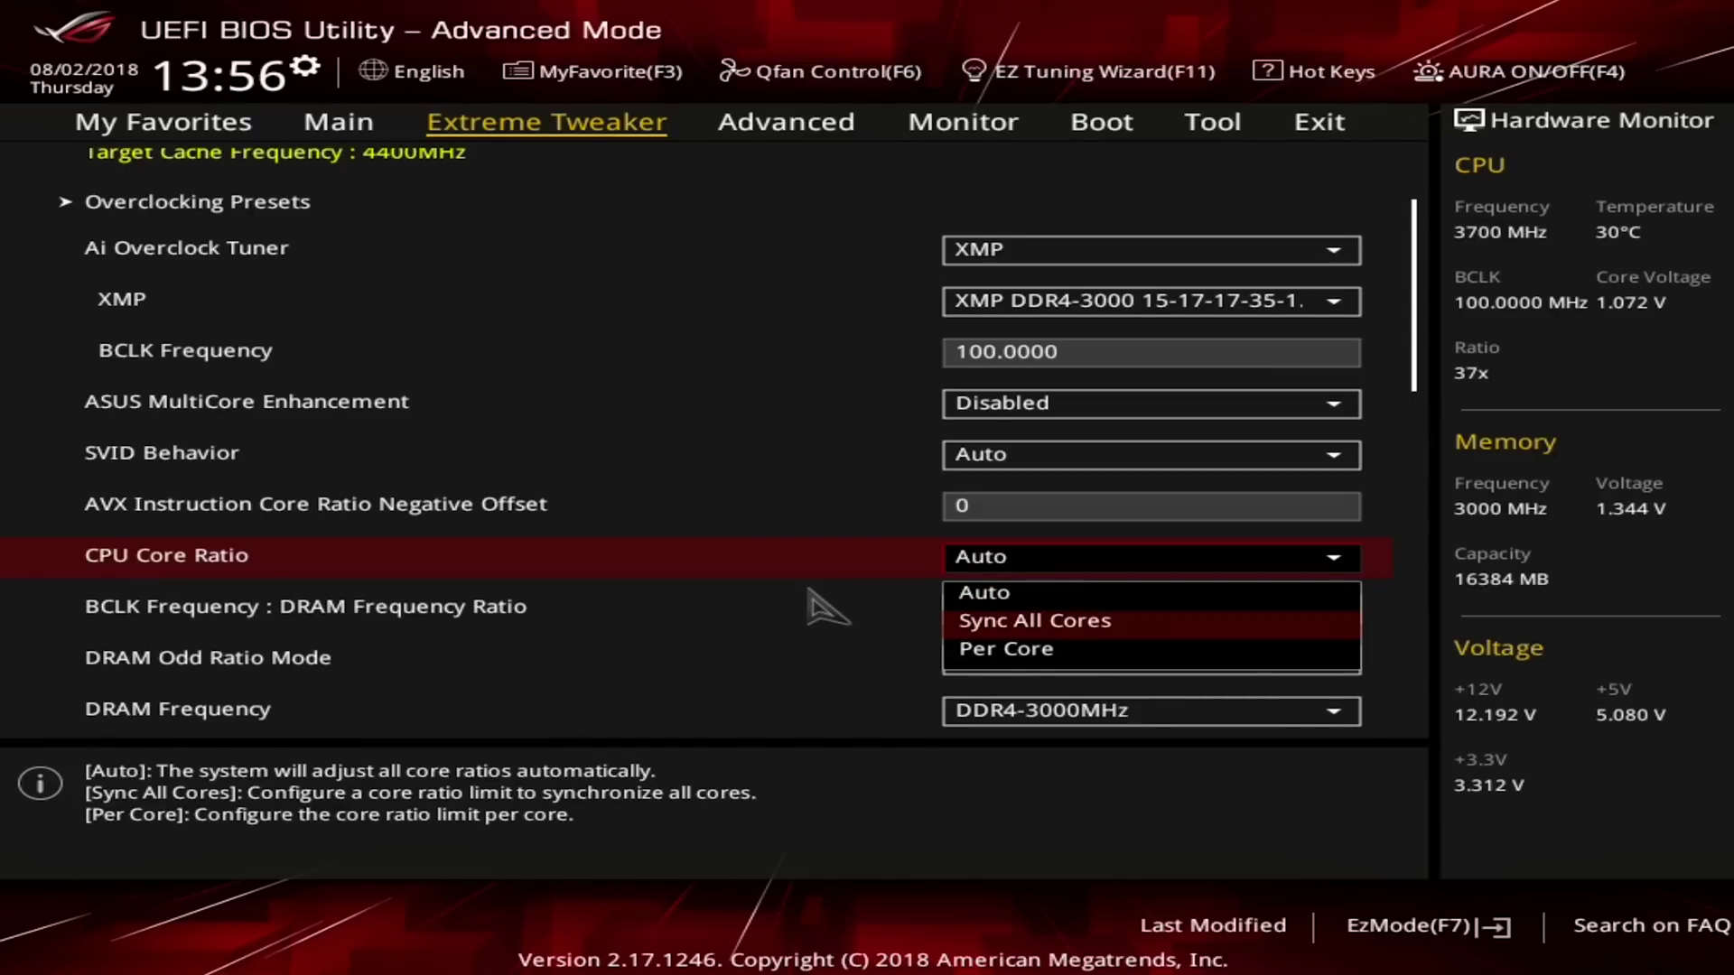
key(Return)
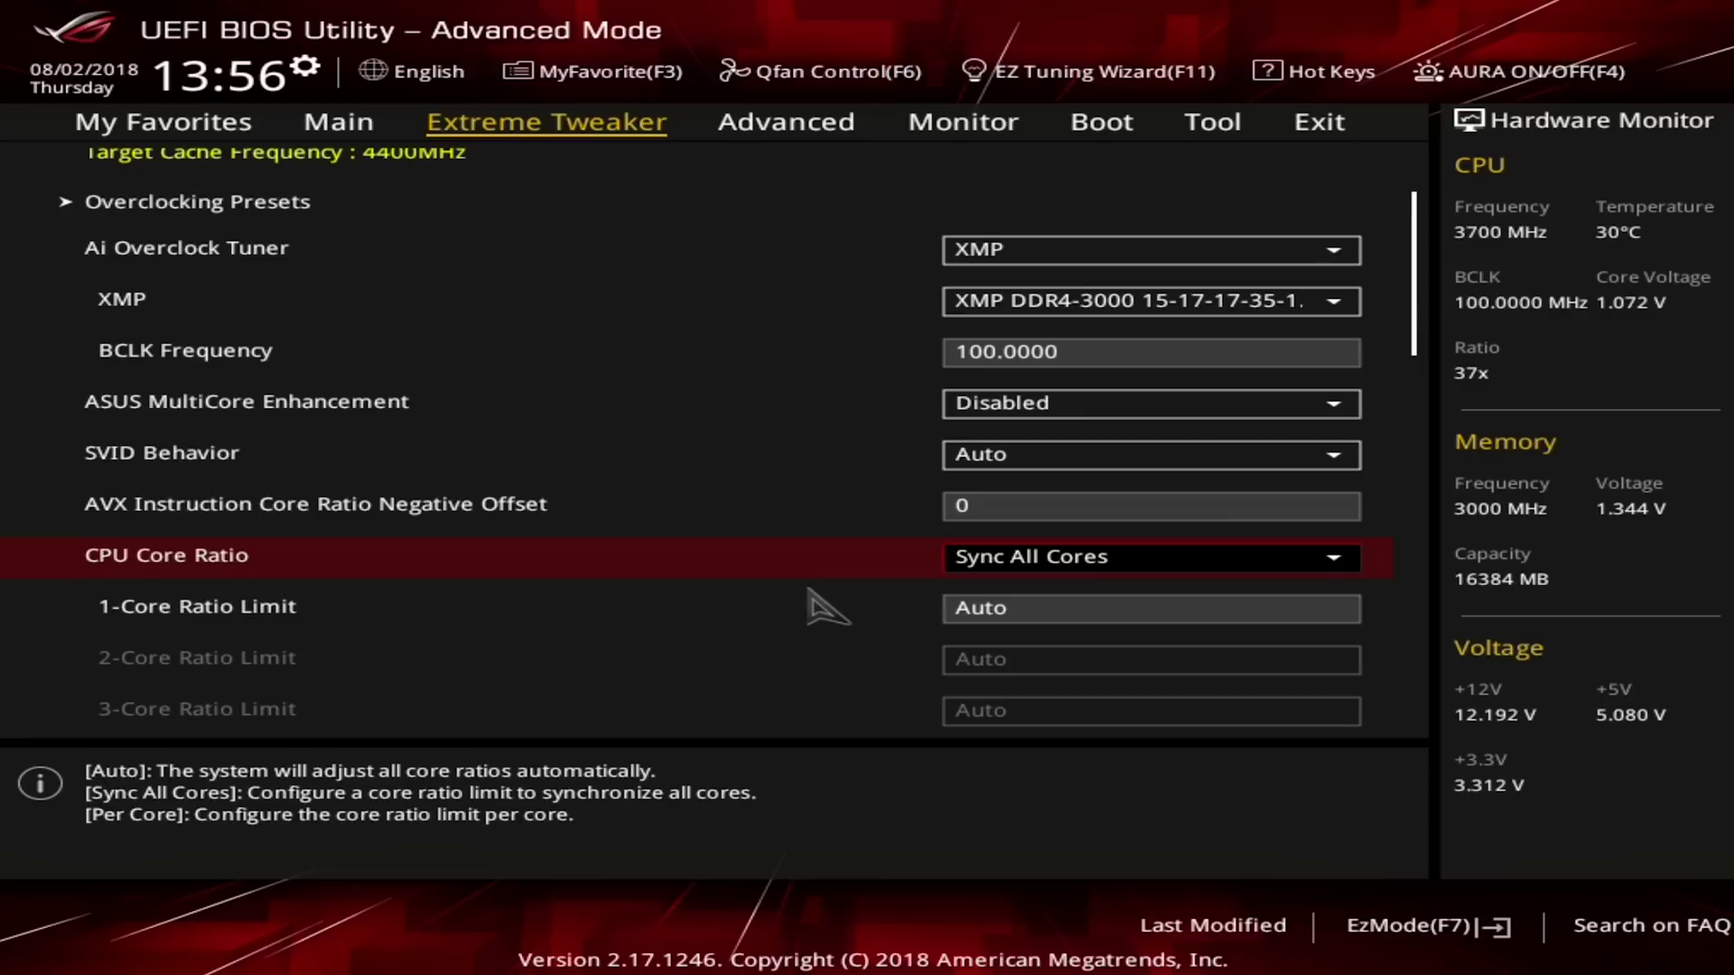
Enter 52 as the 1-Core Ratio Limit so all six cores run at 52.
click(810, 597)
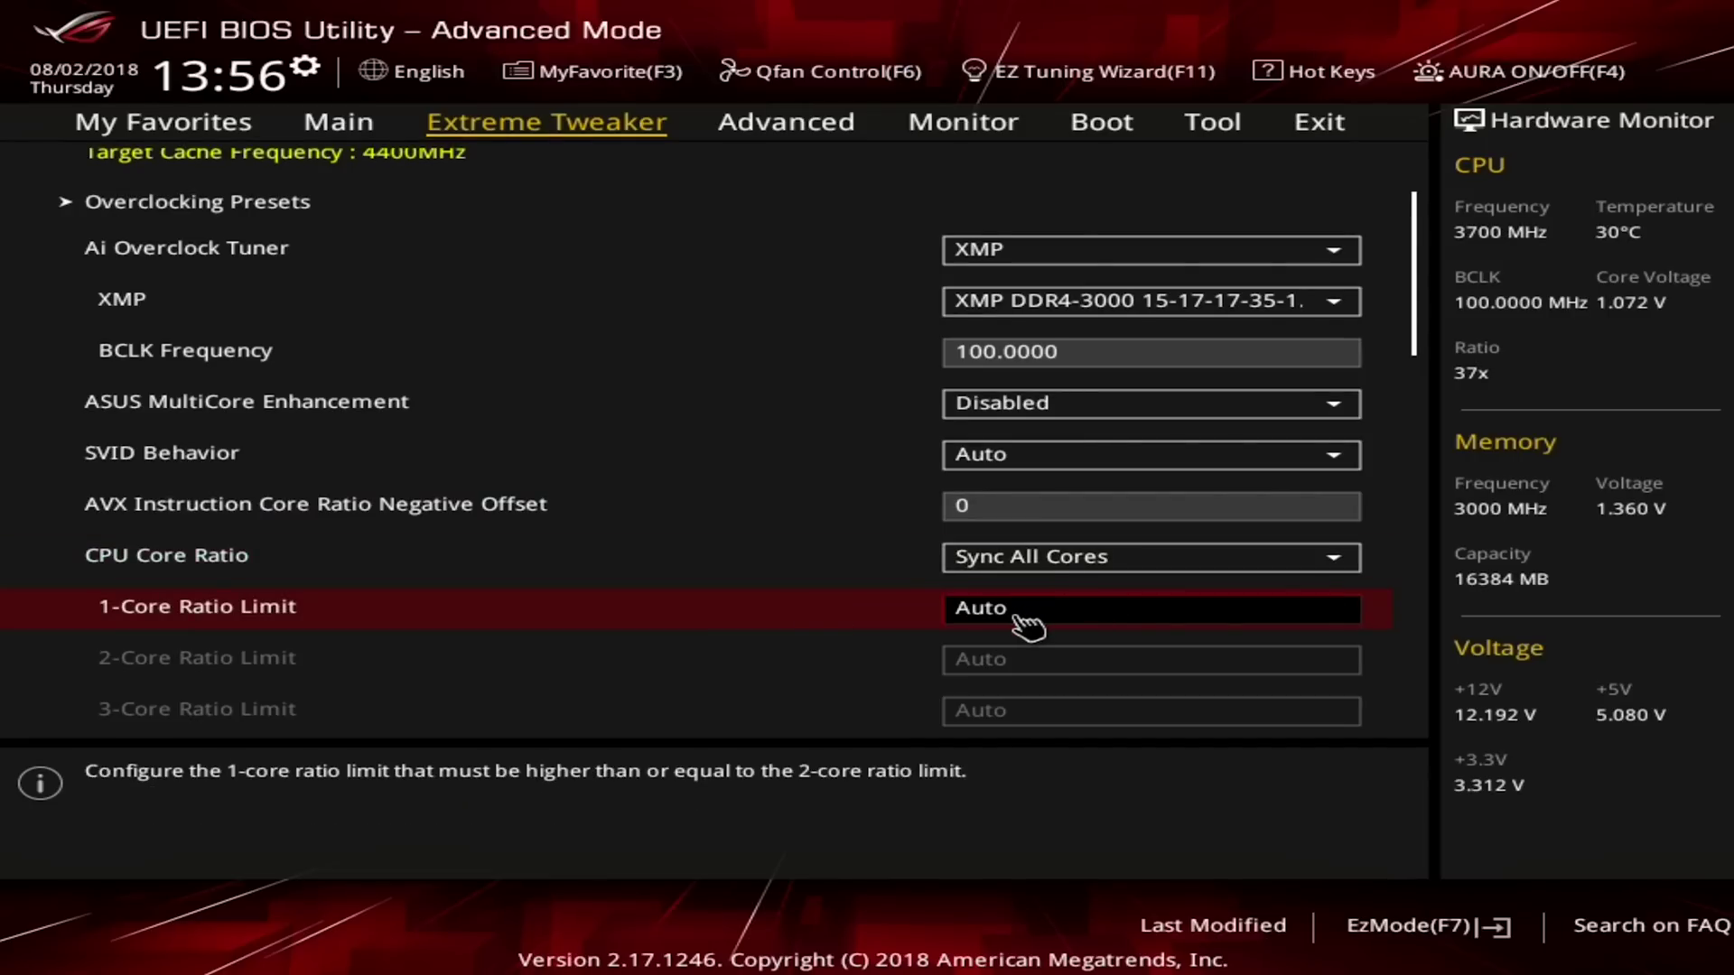
text(5.2)
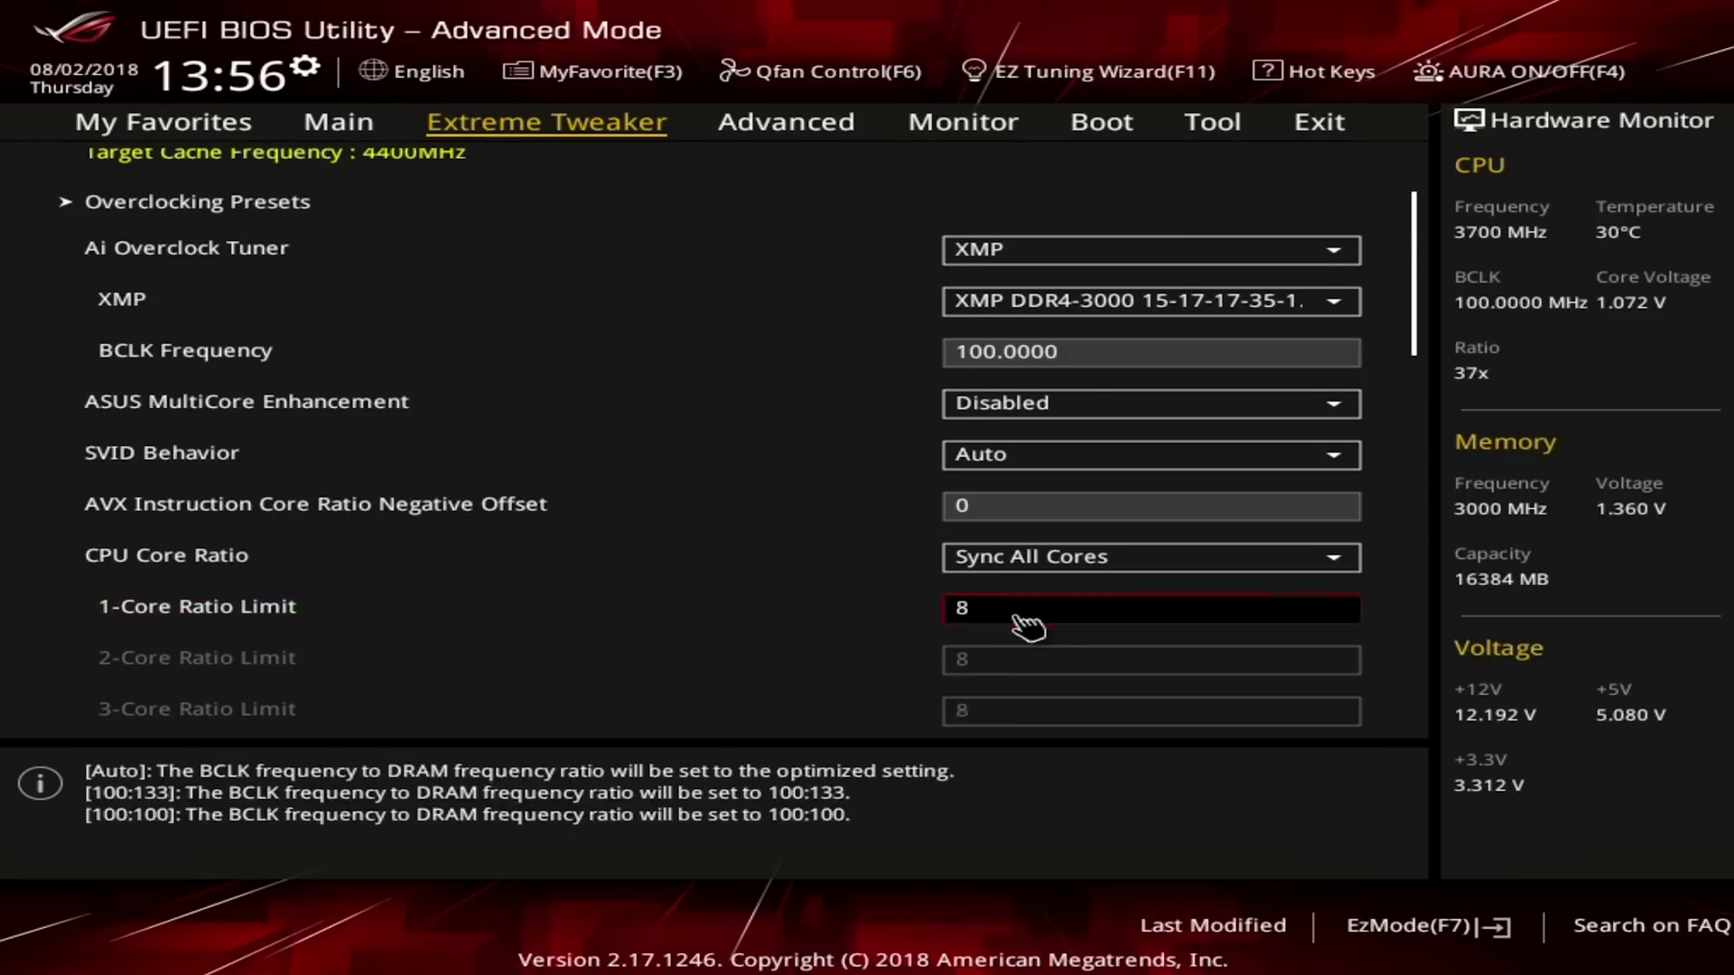
key(Down)
key(Up)
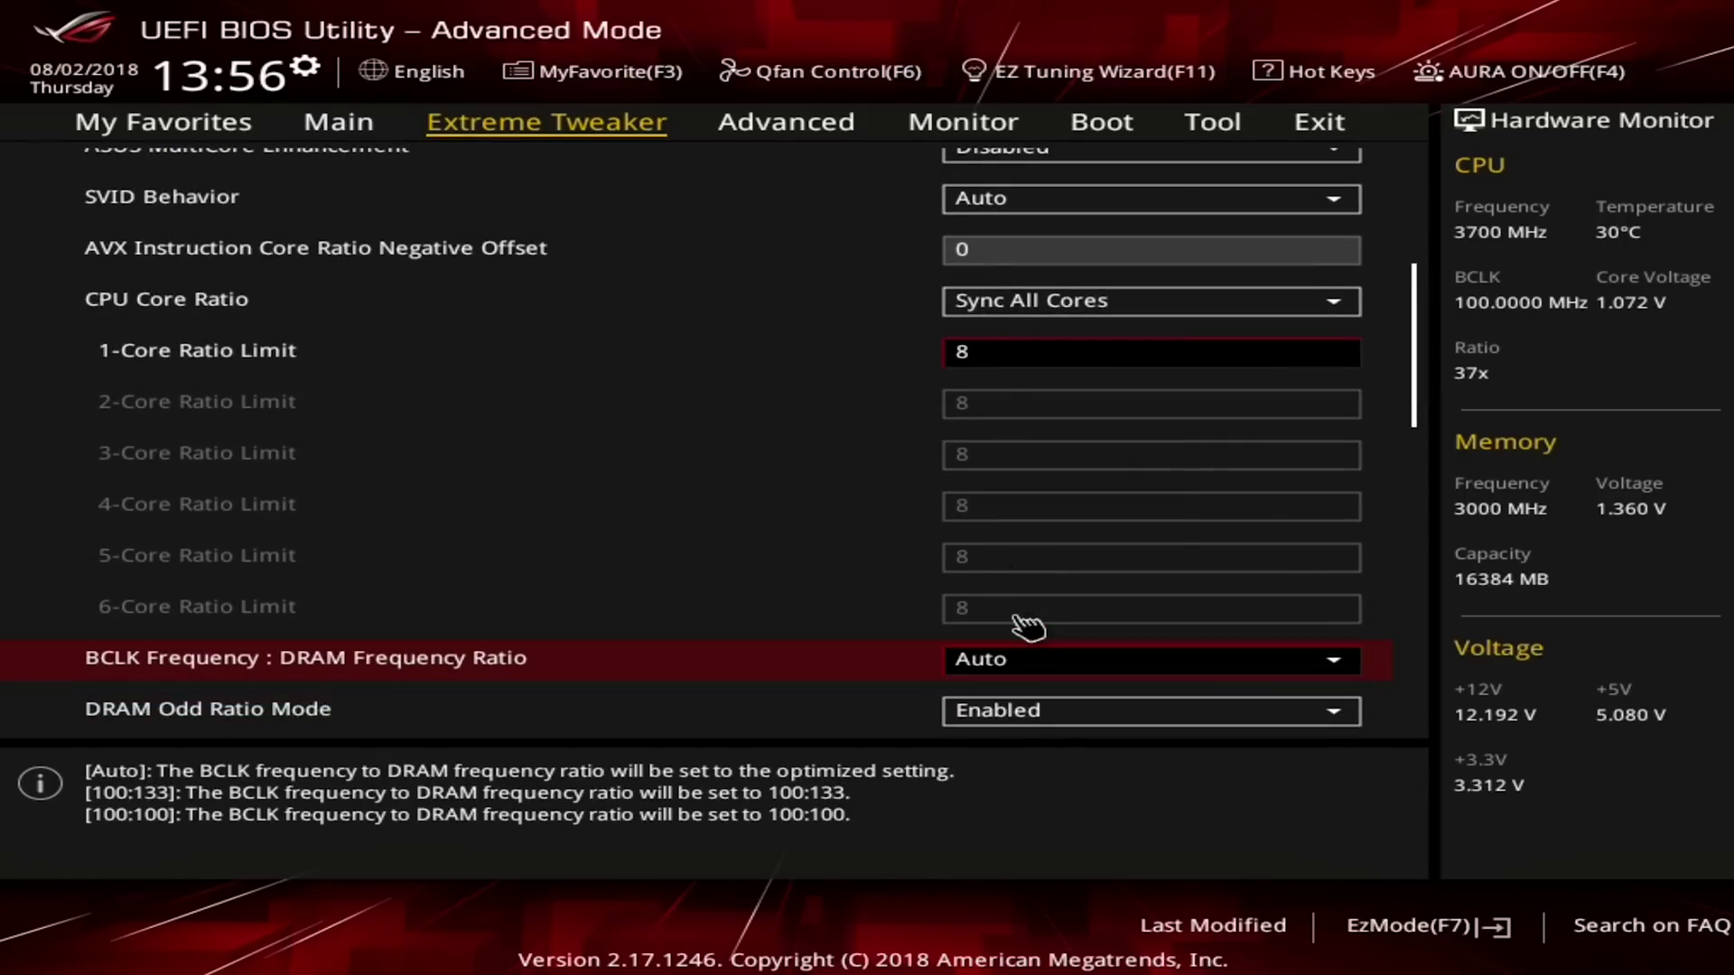
click(984, 353)
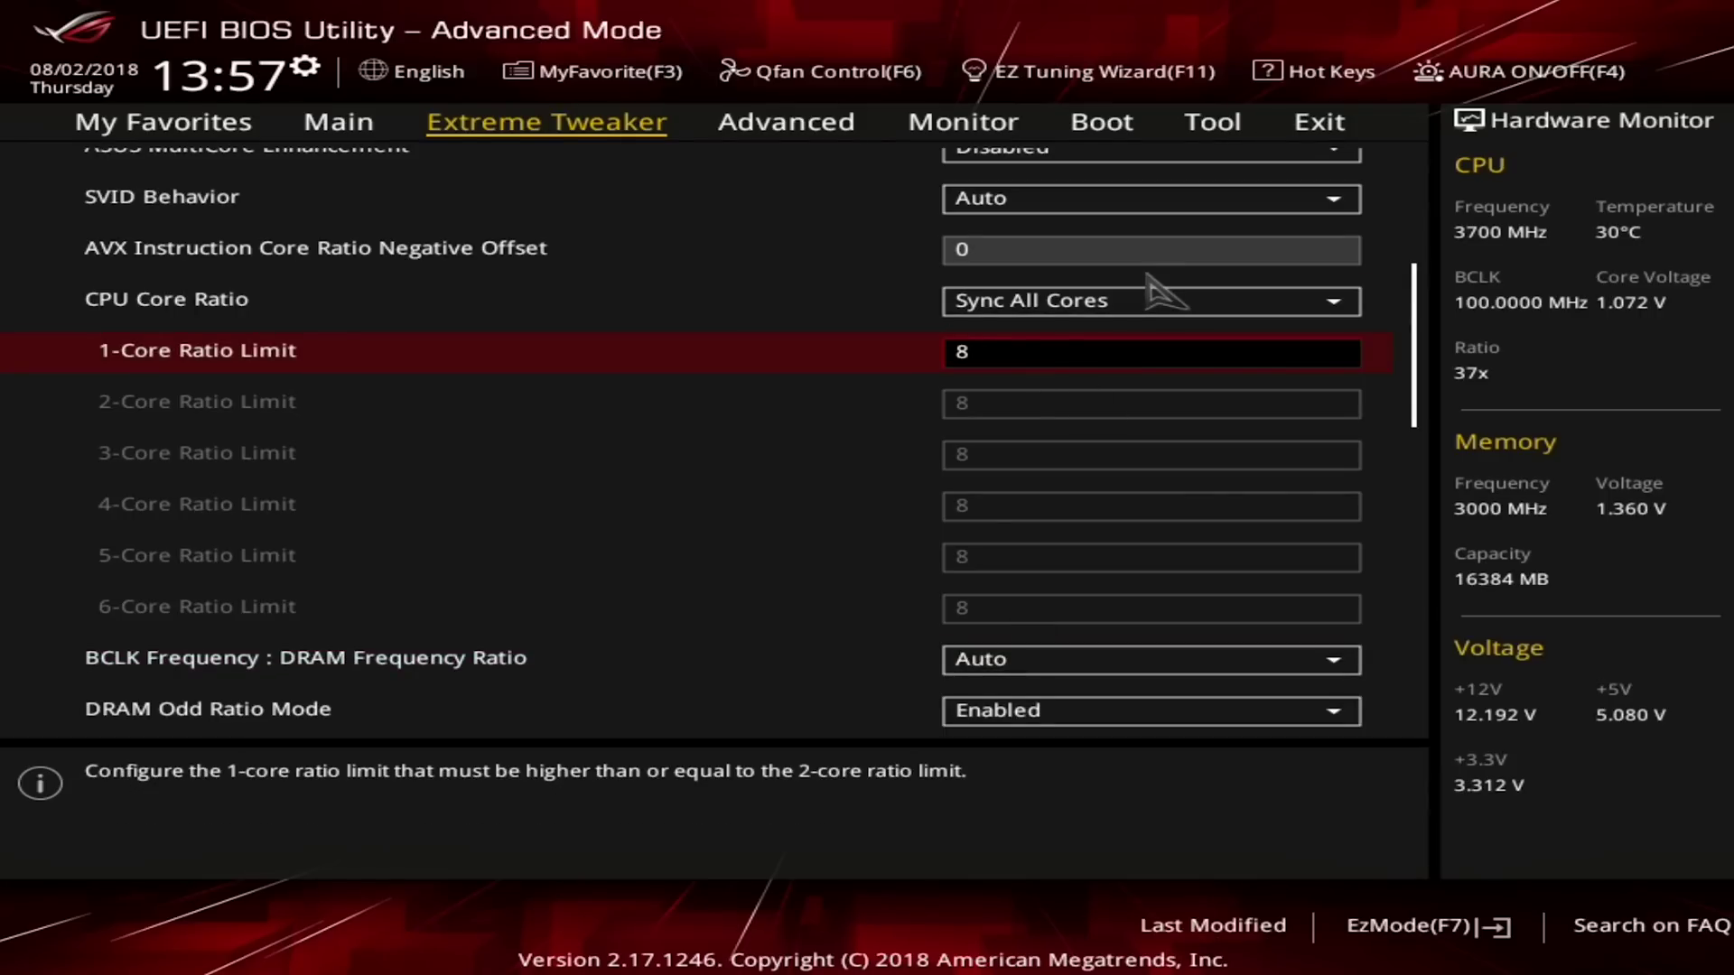
text(52)
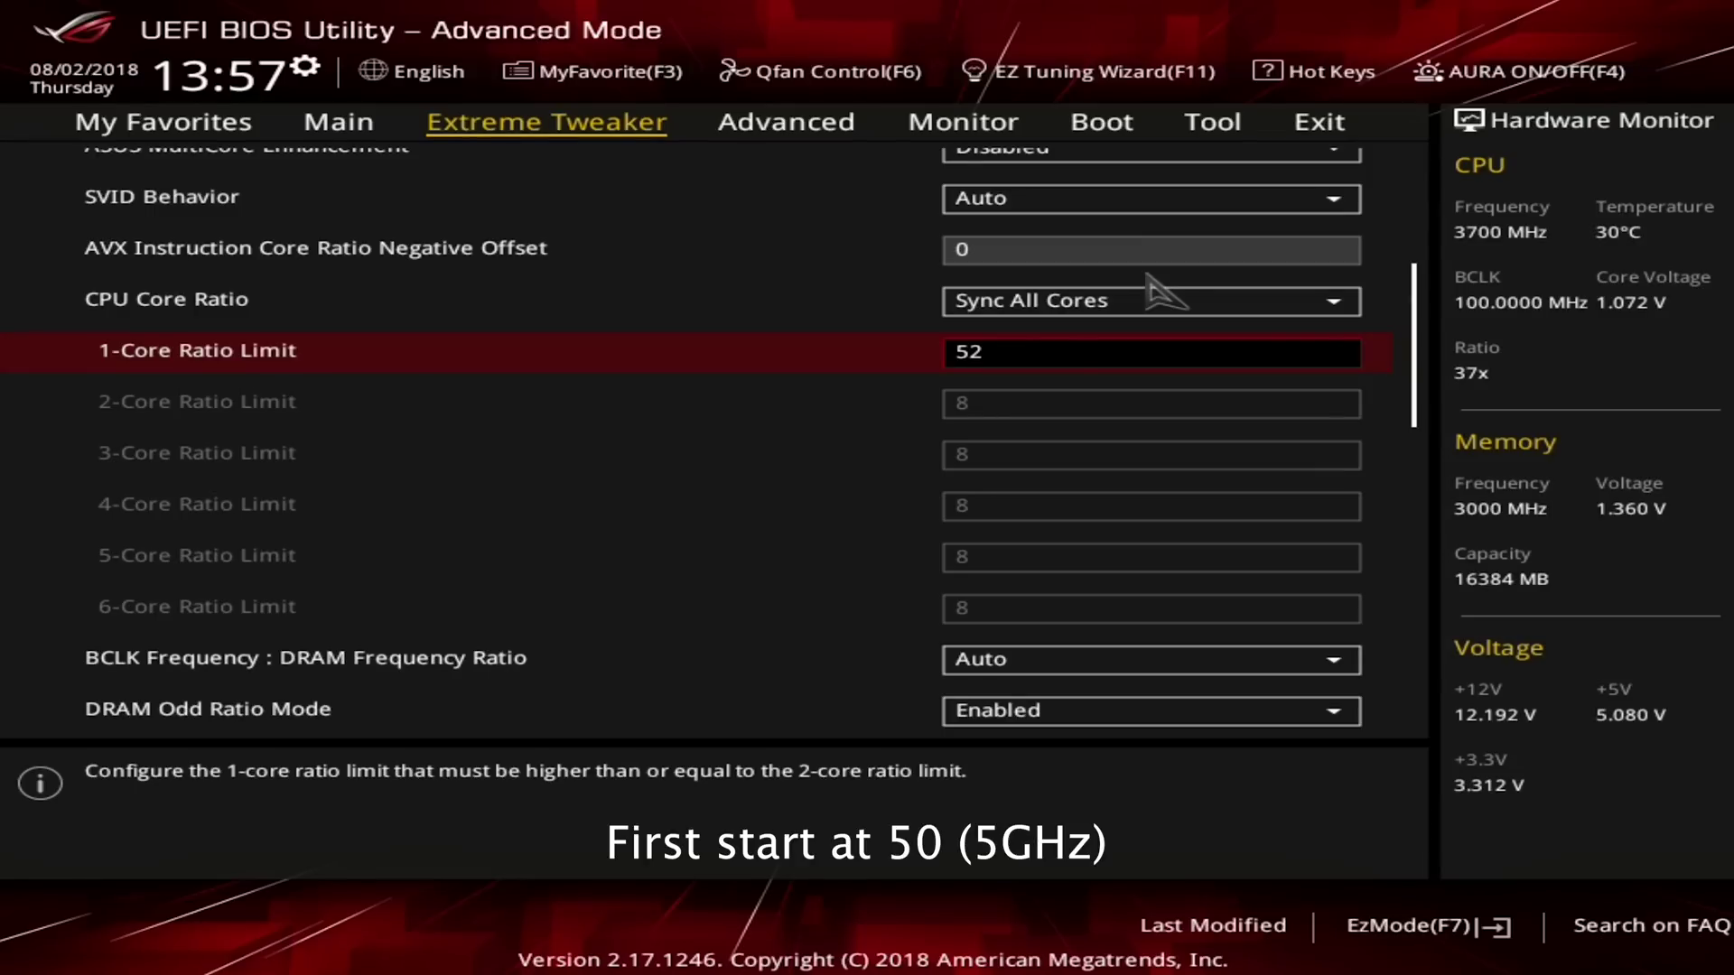
key(Return)
key(Down)
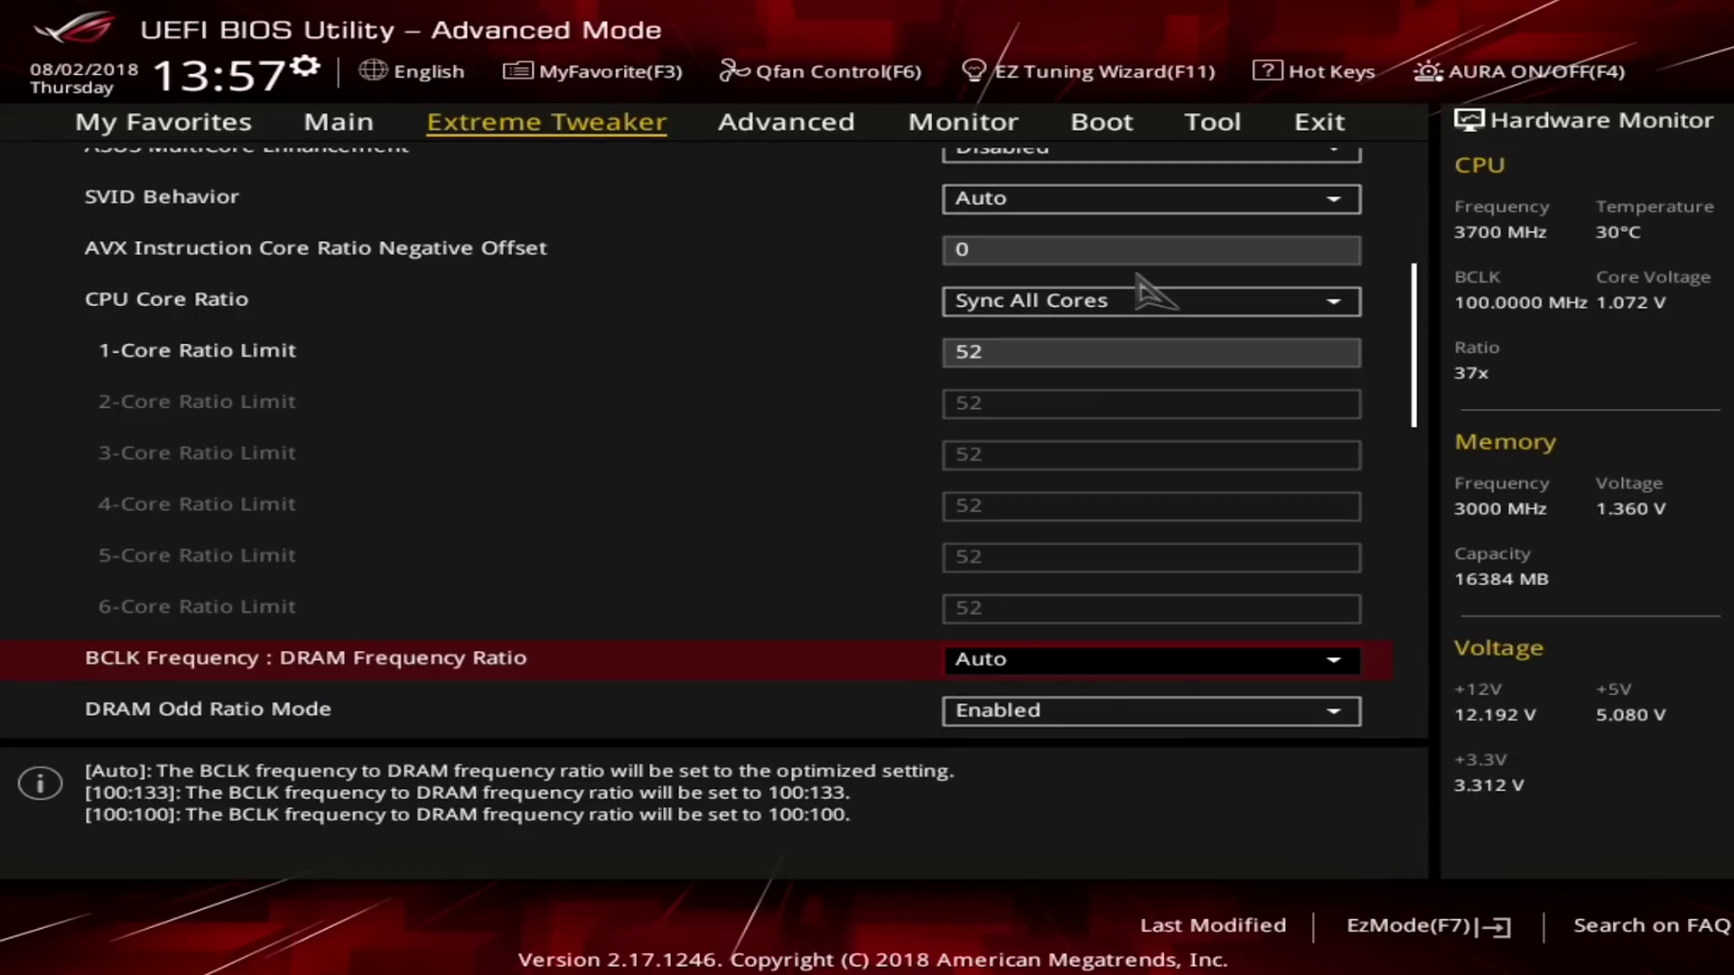
Set CPU SVID Support to Disabled.
key(Down)
key(Down)
key(Down)
key(Down)
key(Down)
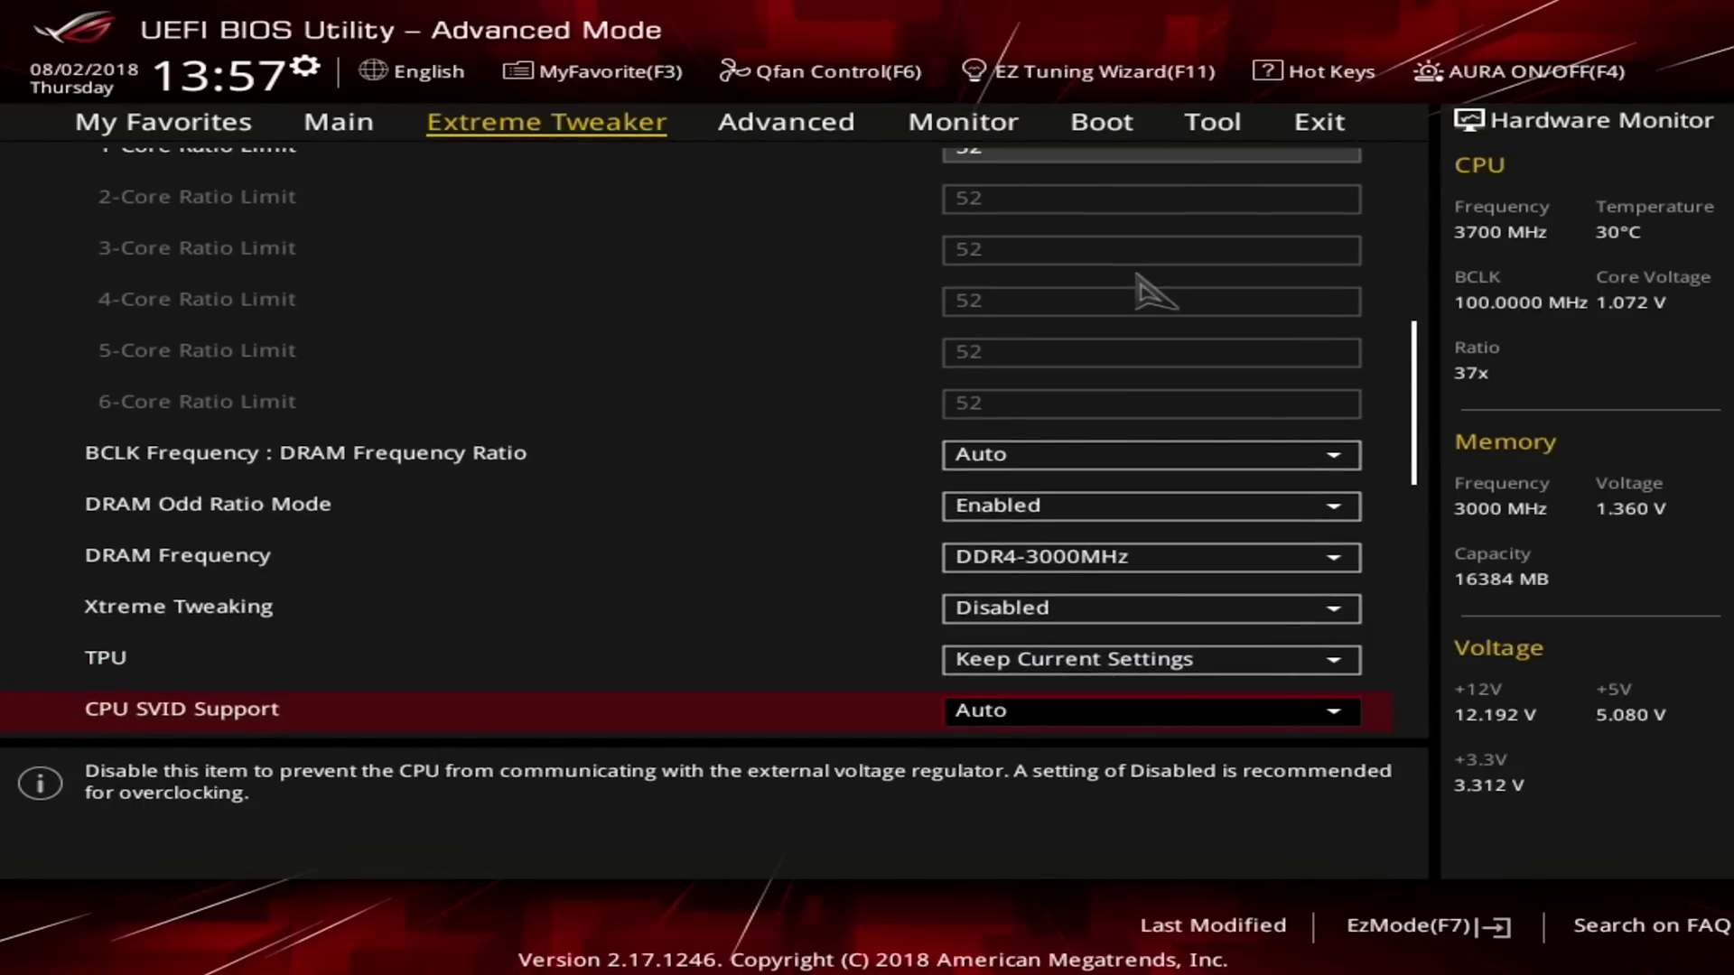
key(Return)
key(Down)
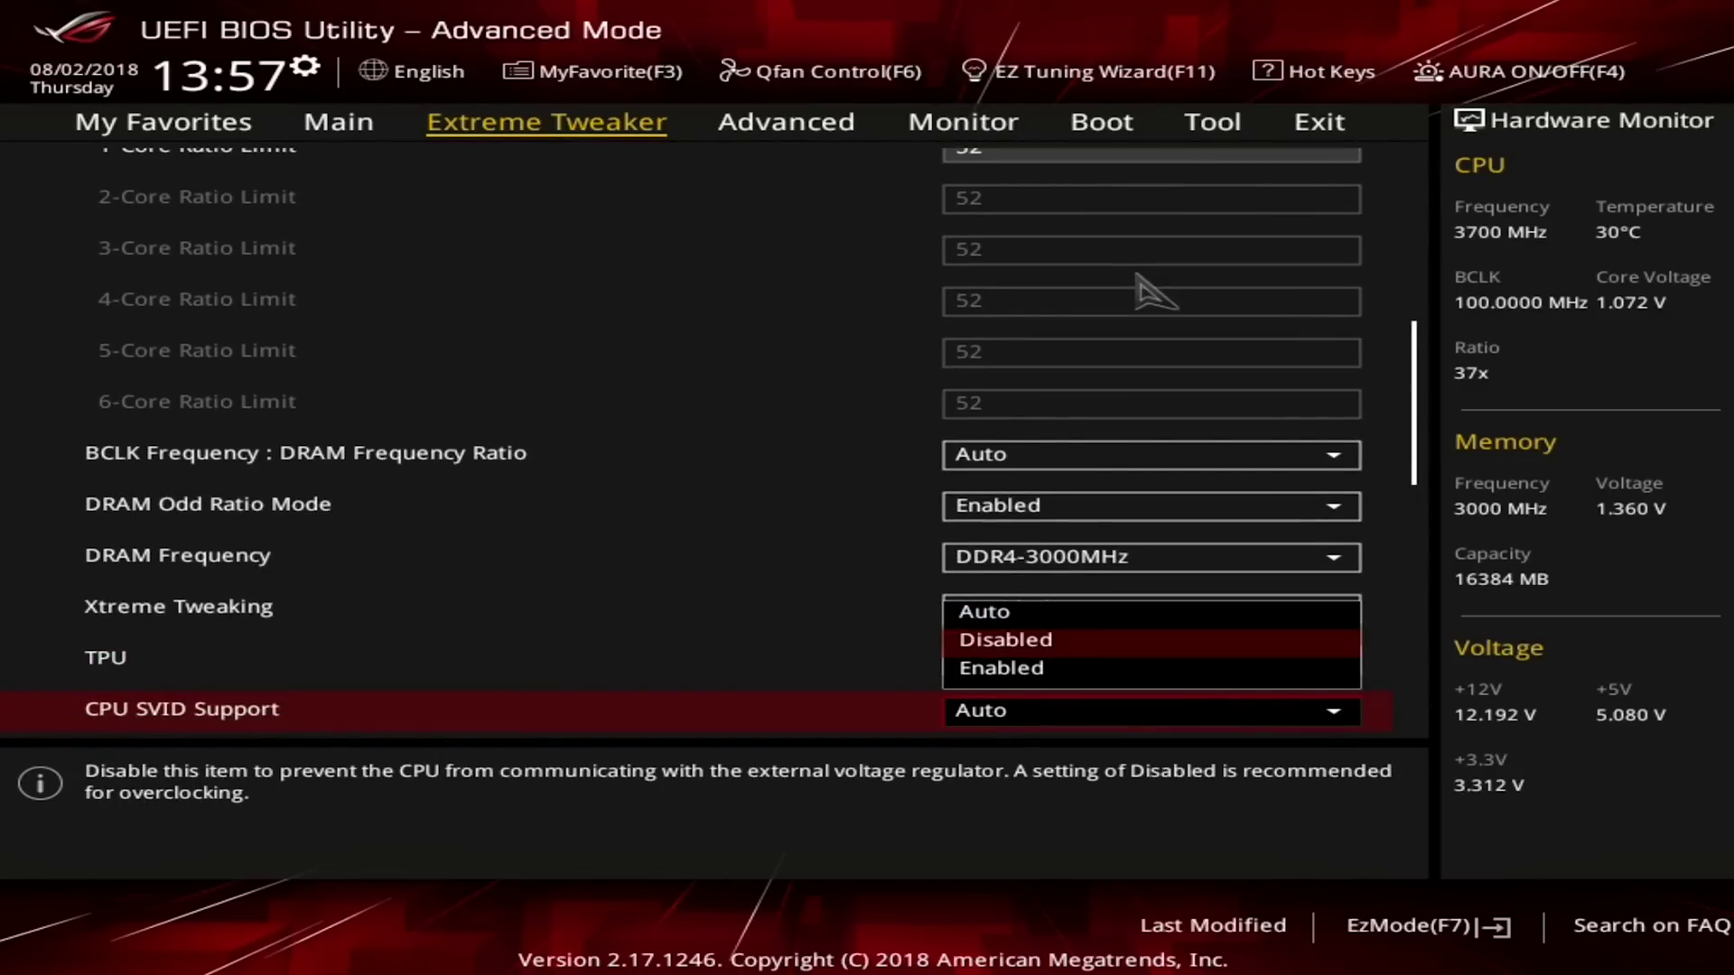
key(Return)
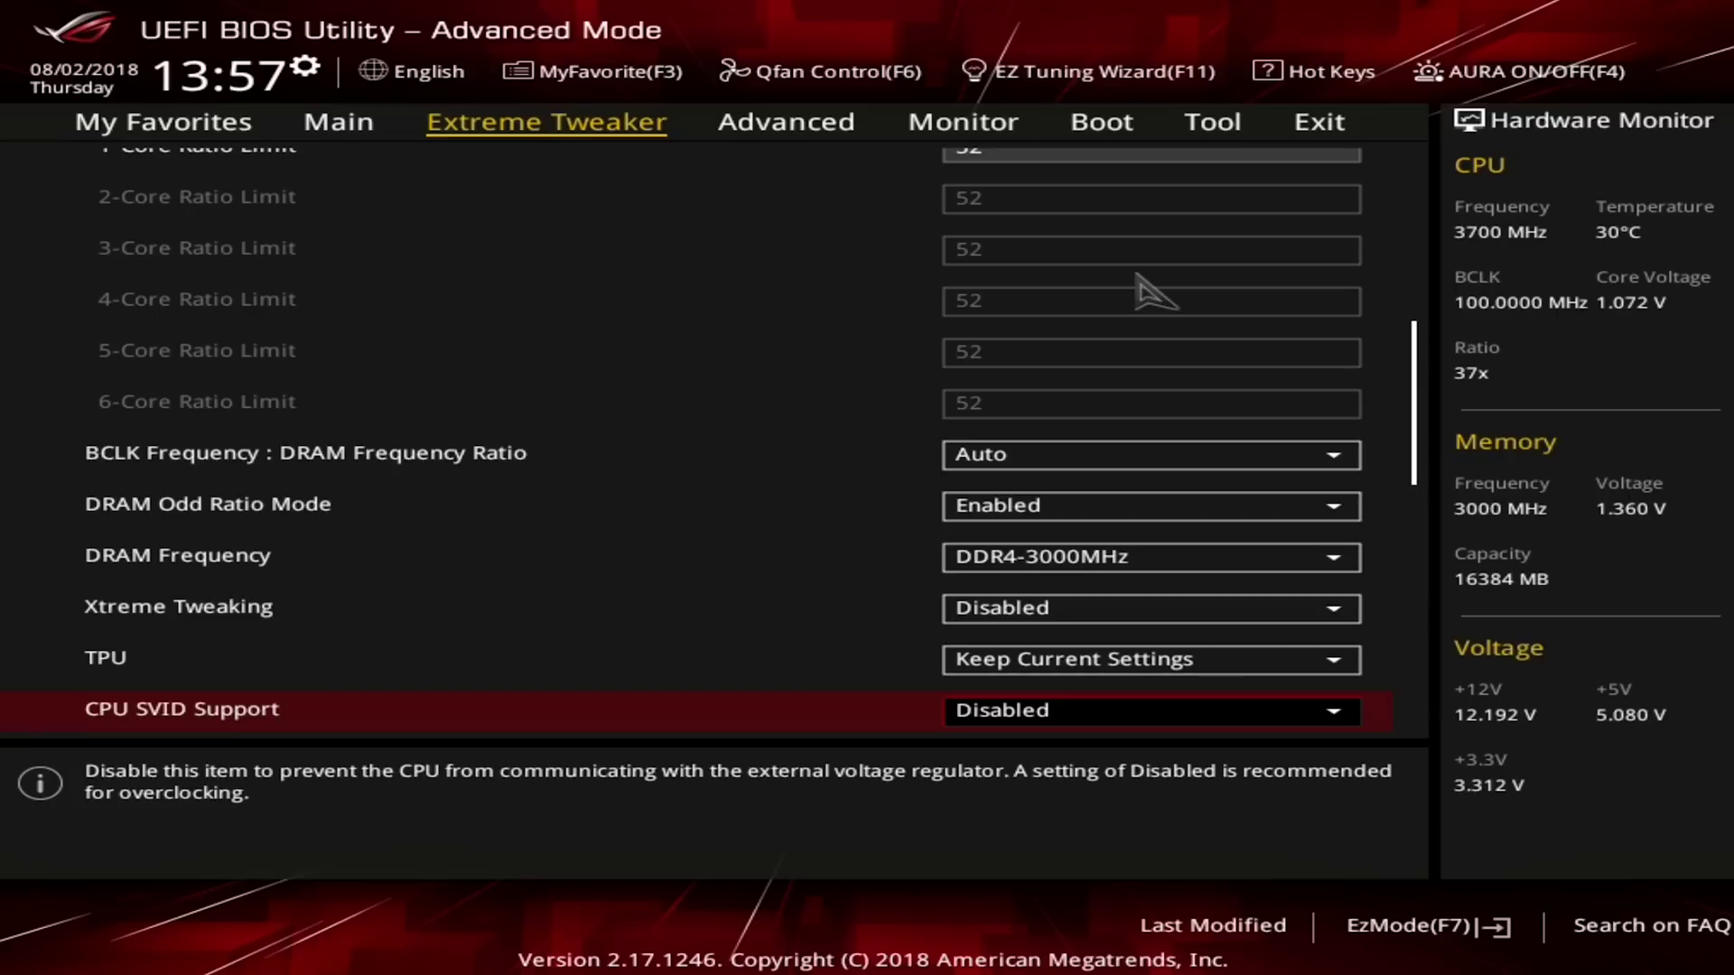
In External Digi+ Power Control, keep CPU Load-line Calibration at Level 6.
key(Down)
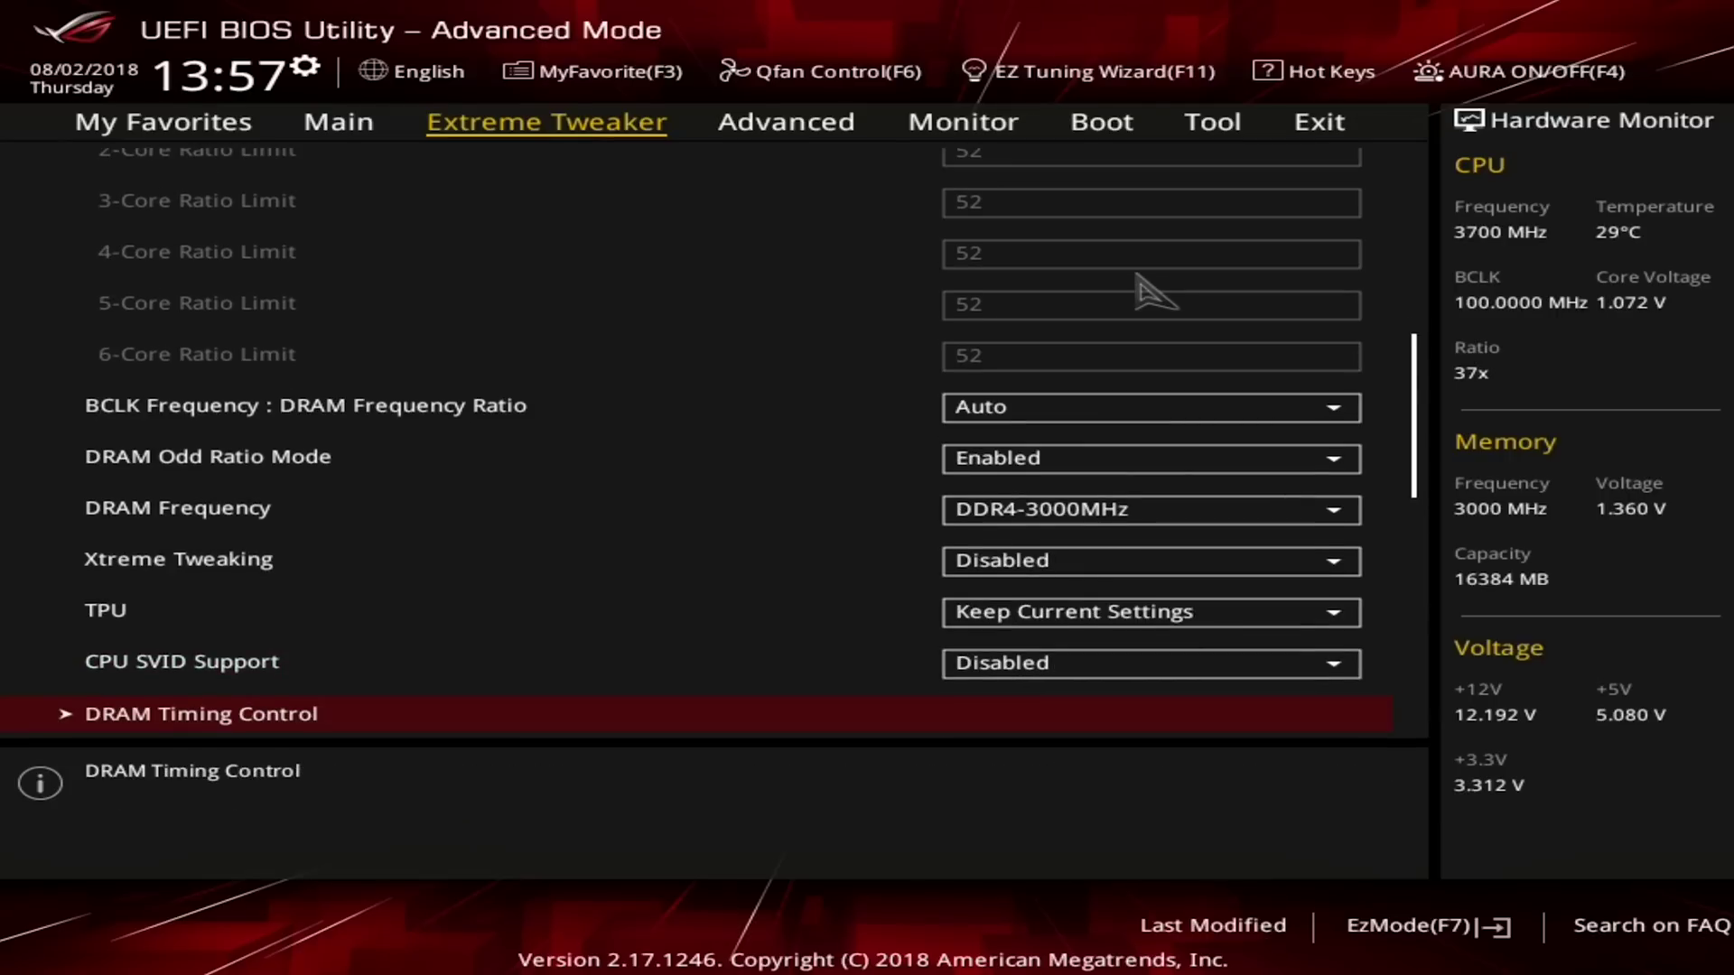
key(Down)
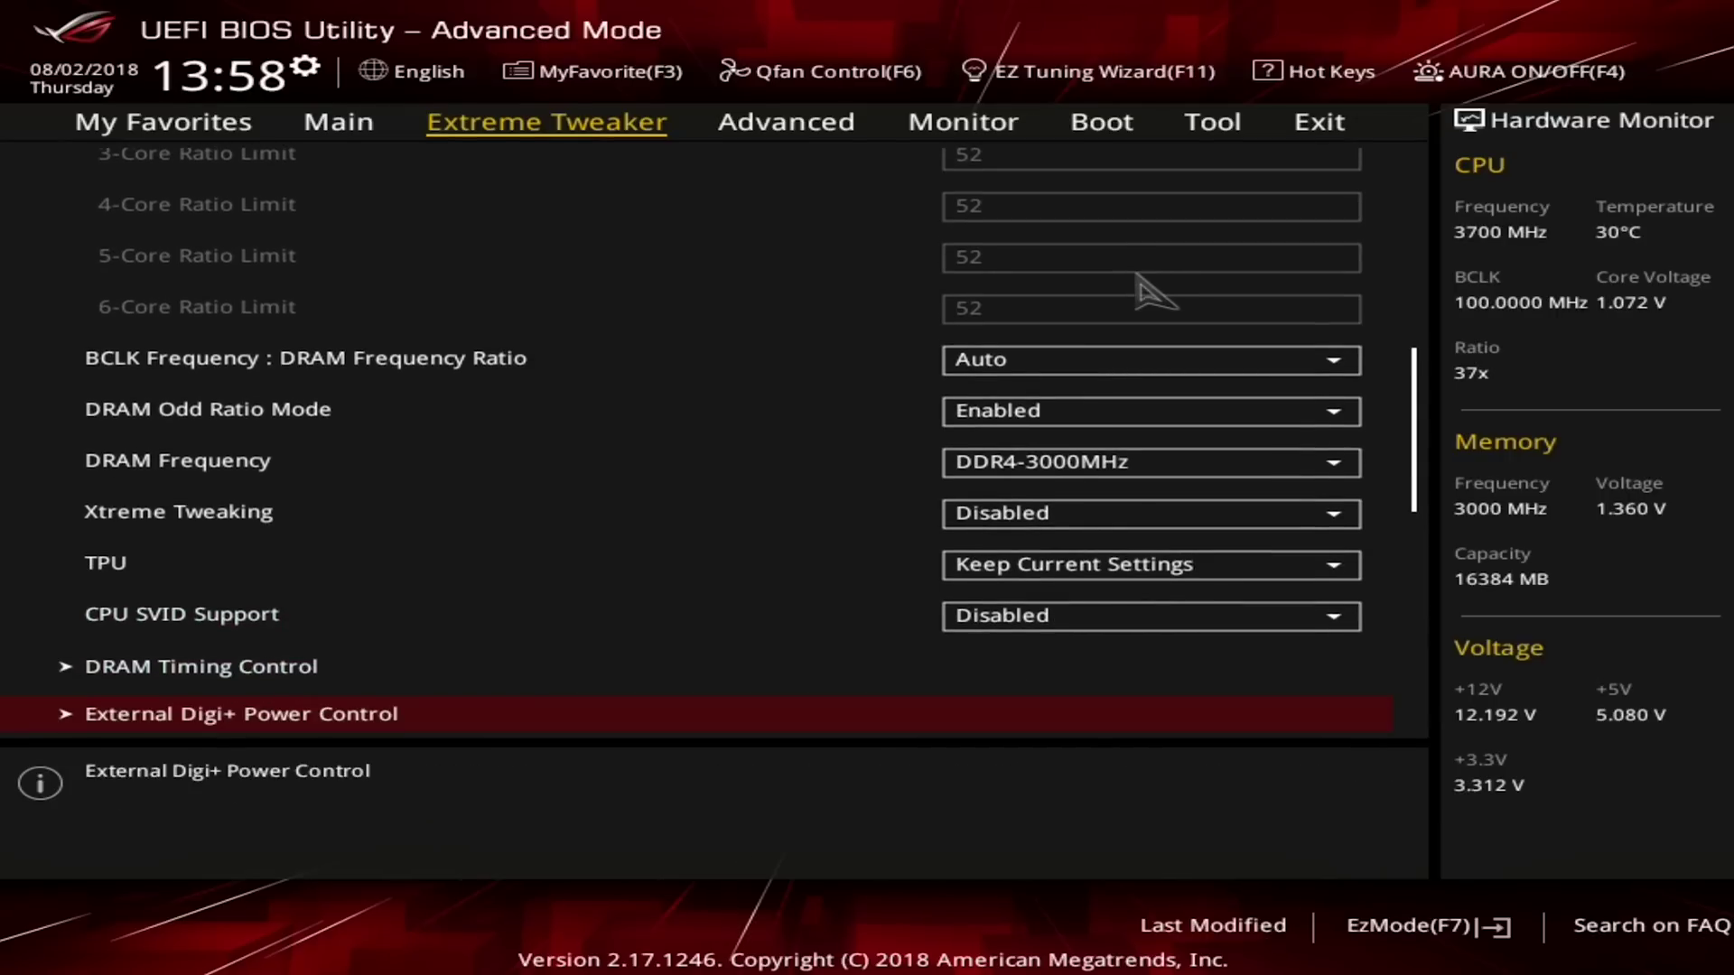
key(Return)
key(Return)
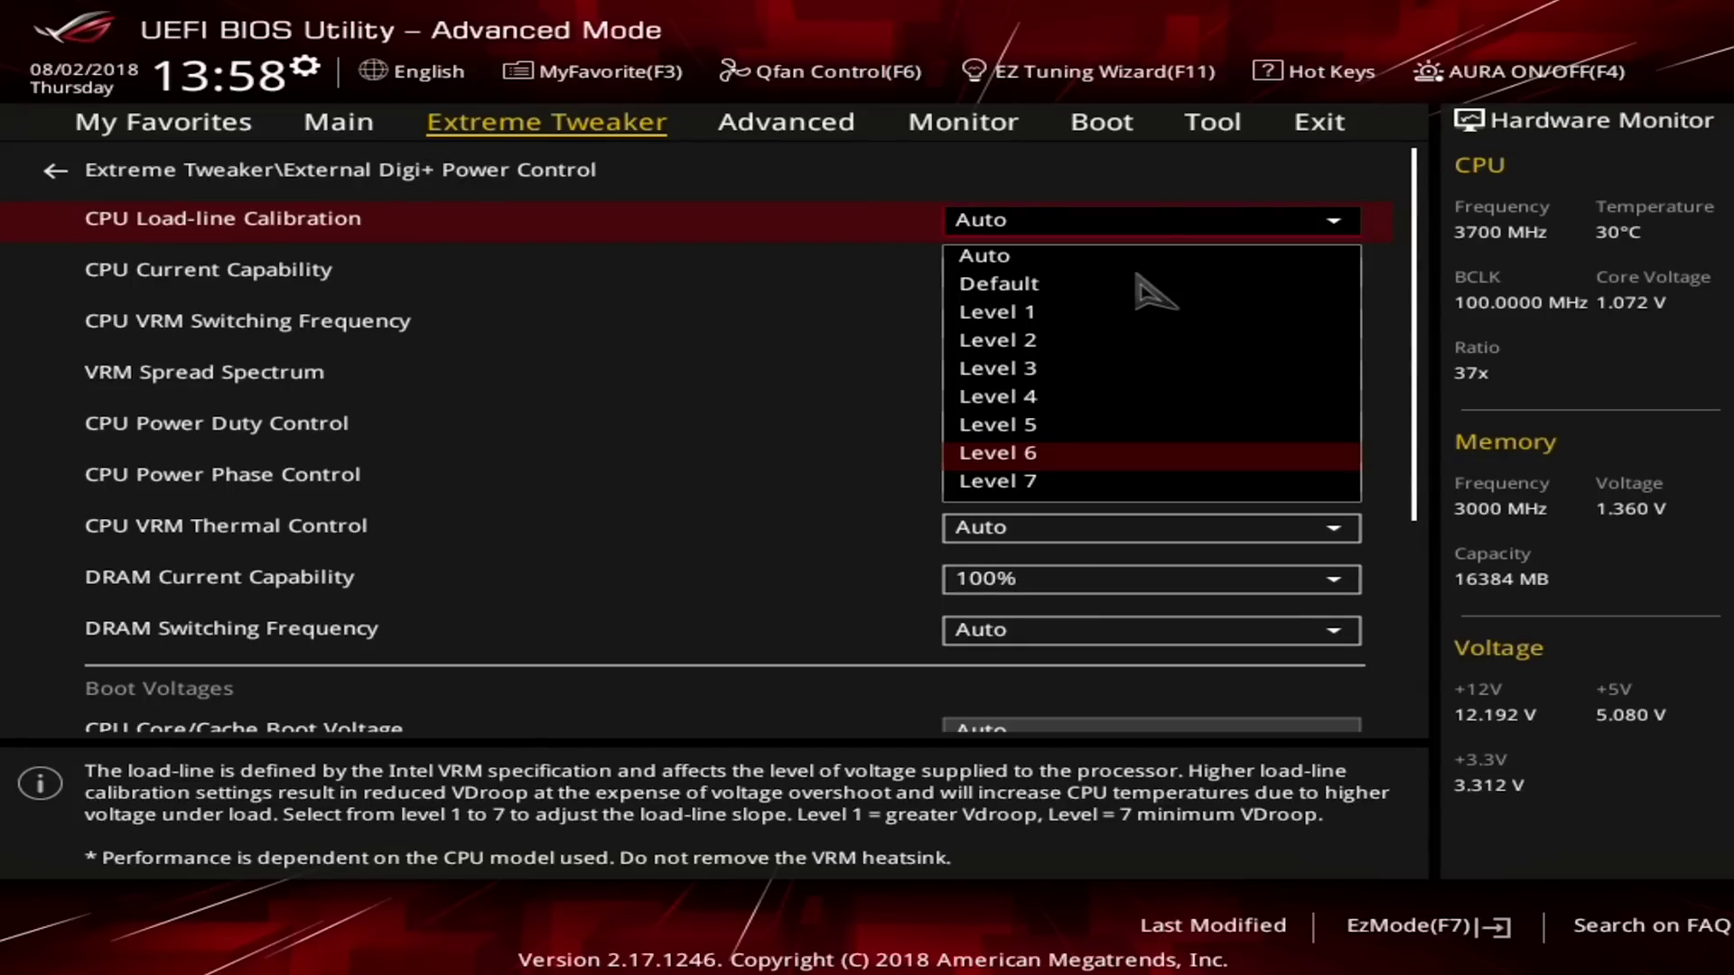
key(Return)
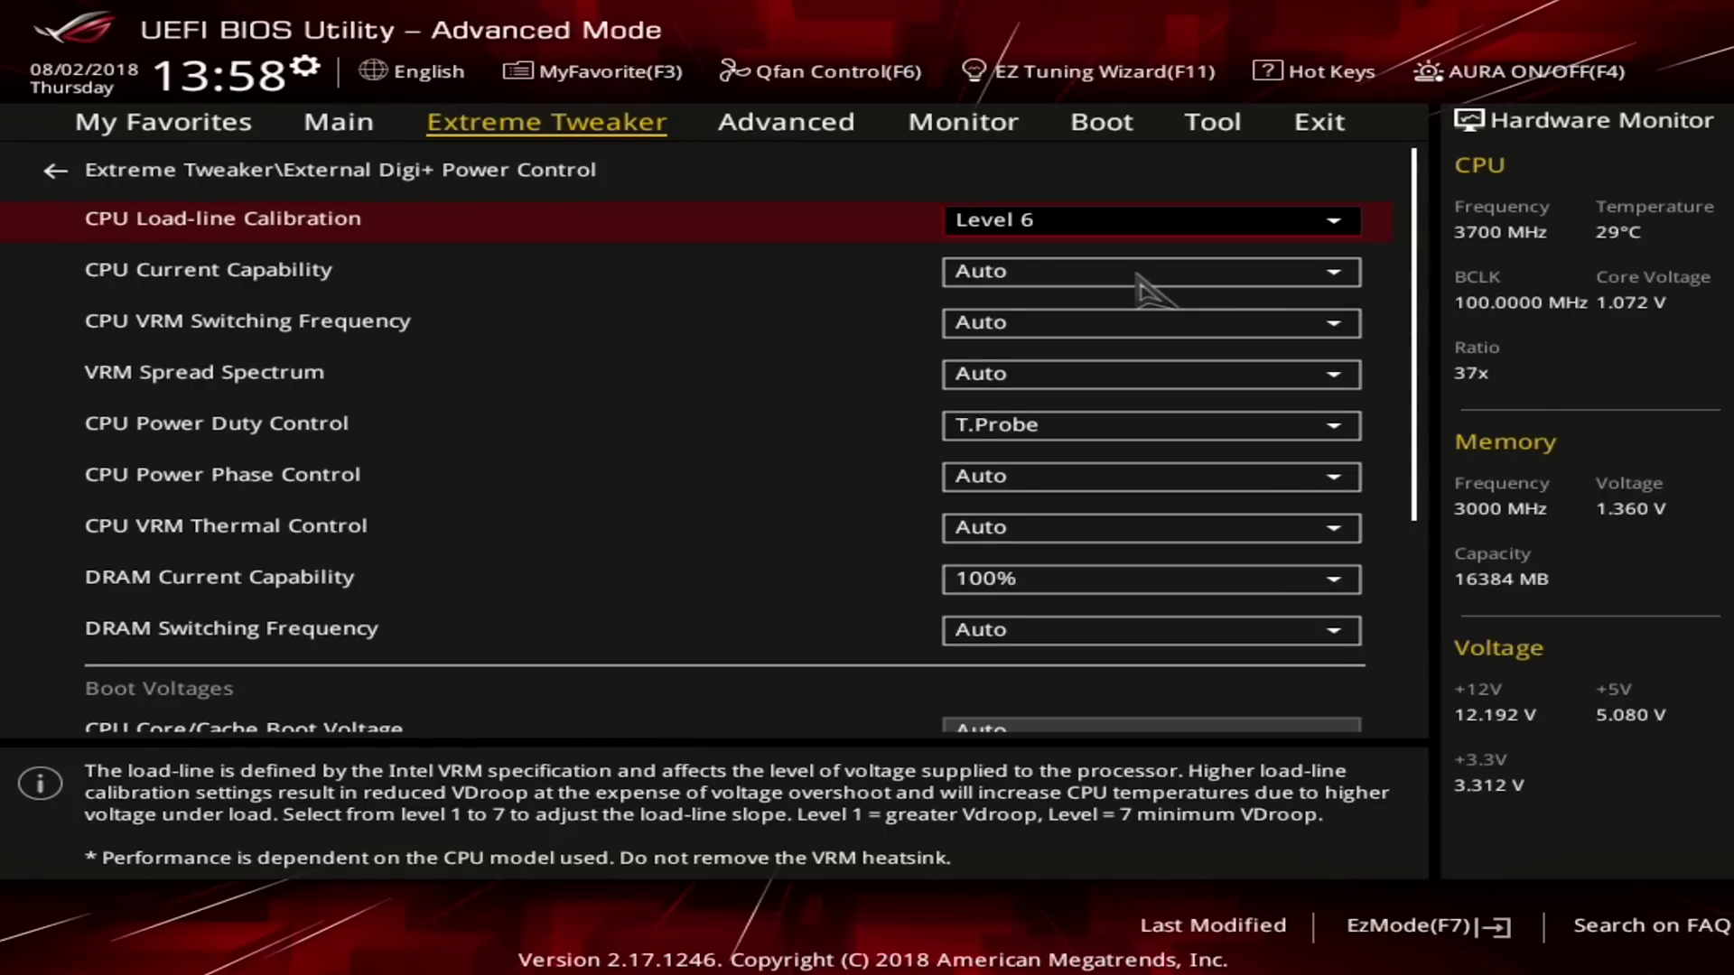
key(Down)
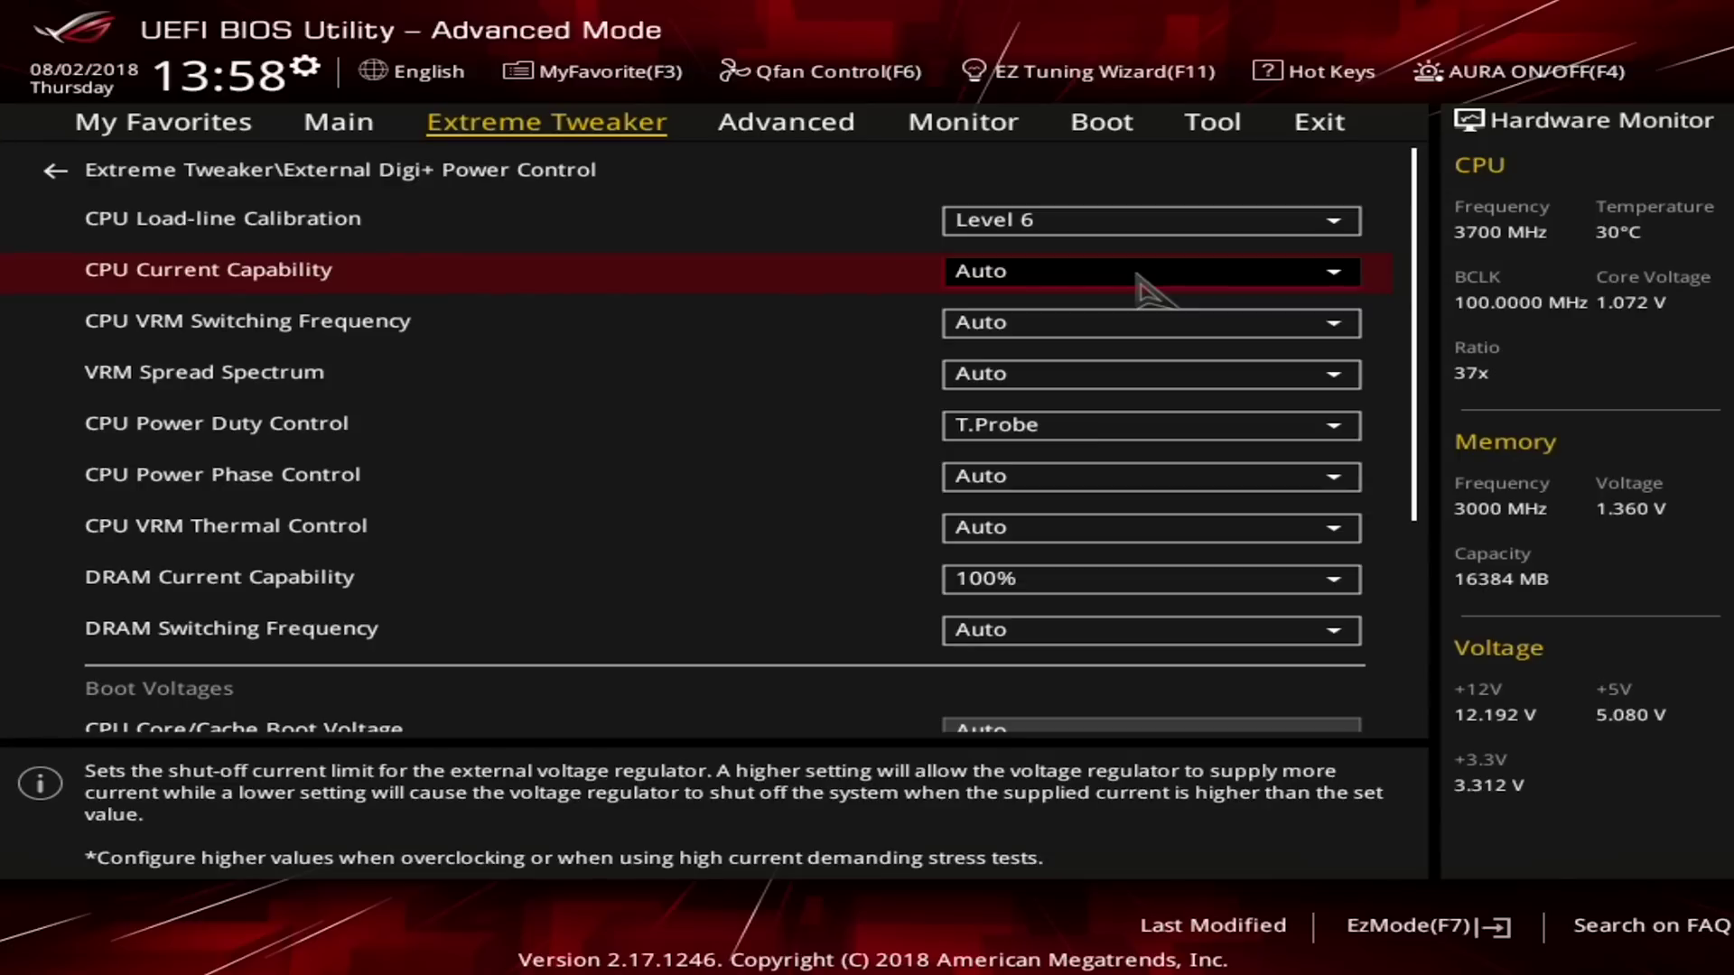
In Internal CPU Power Management, max out Long Duration Package Power Limit at 4095.
key(Escape)
key(Down)
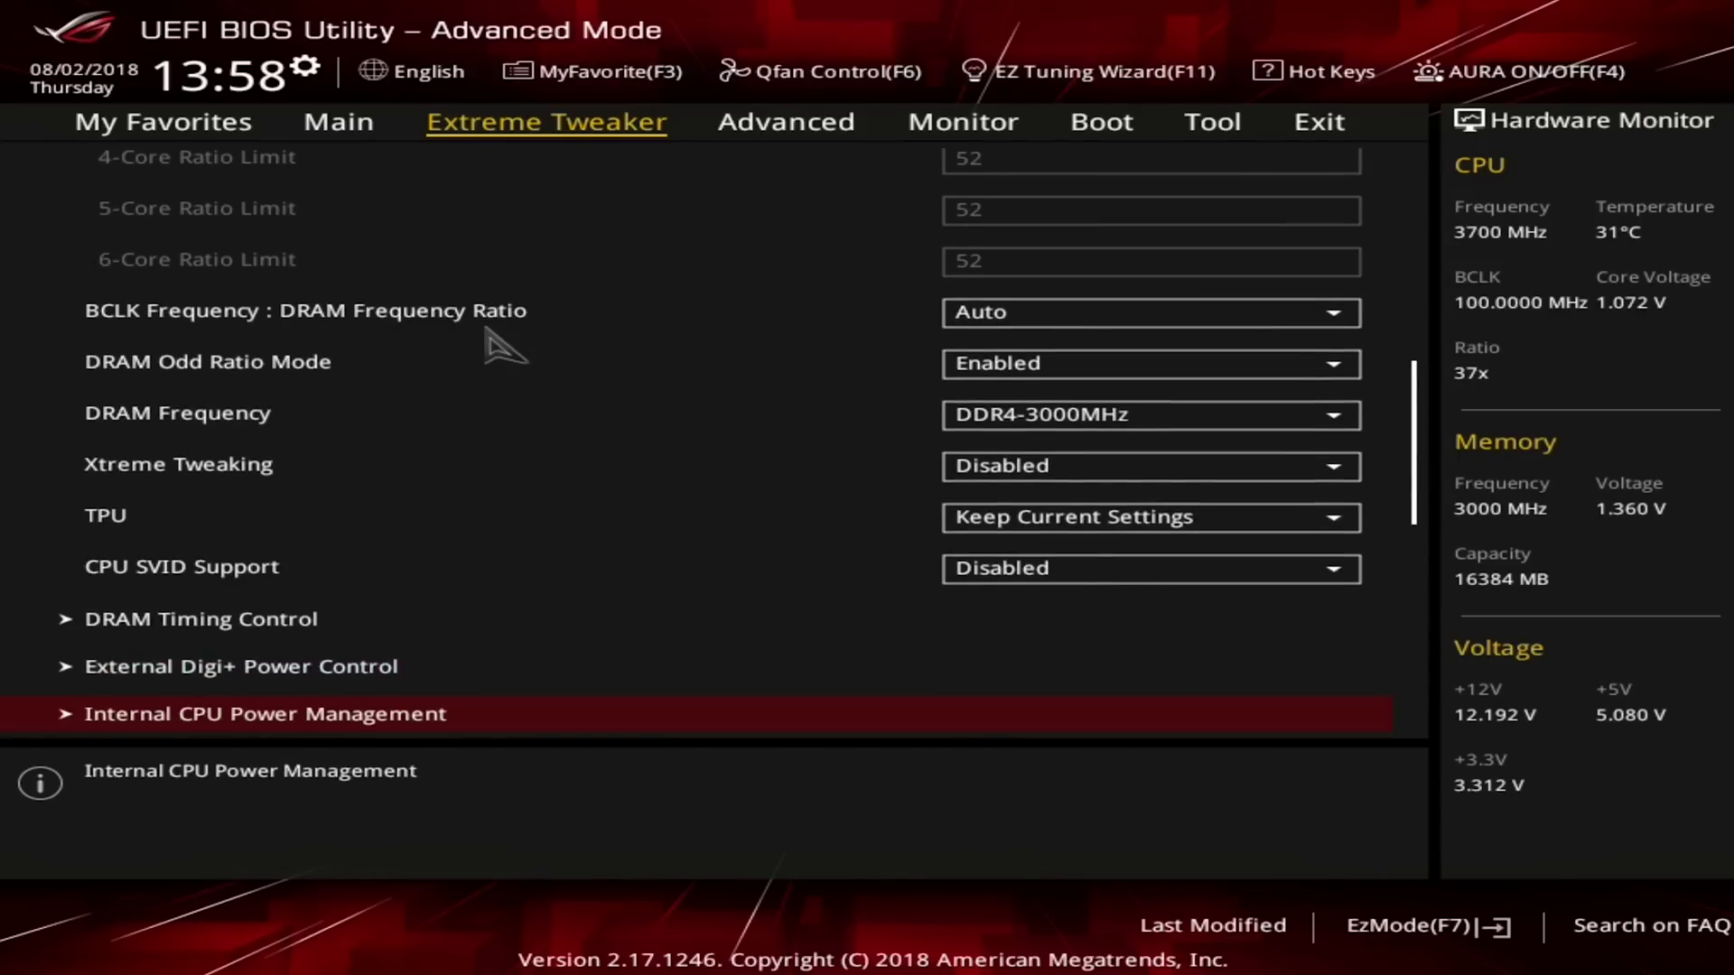
key(Down)
key(Up)
key(Return)
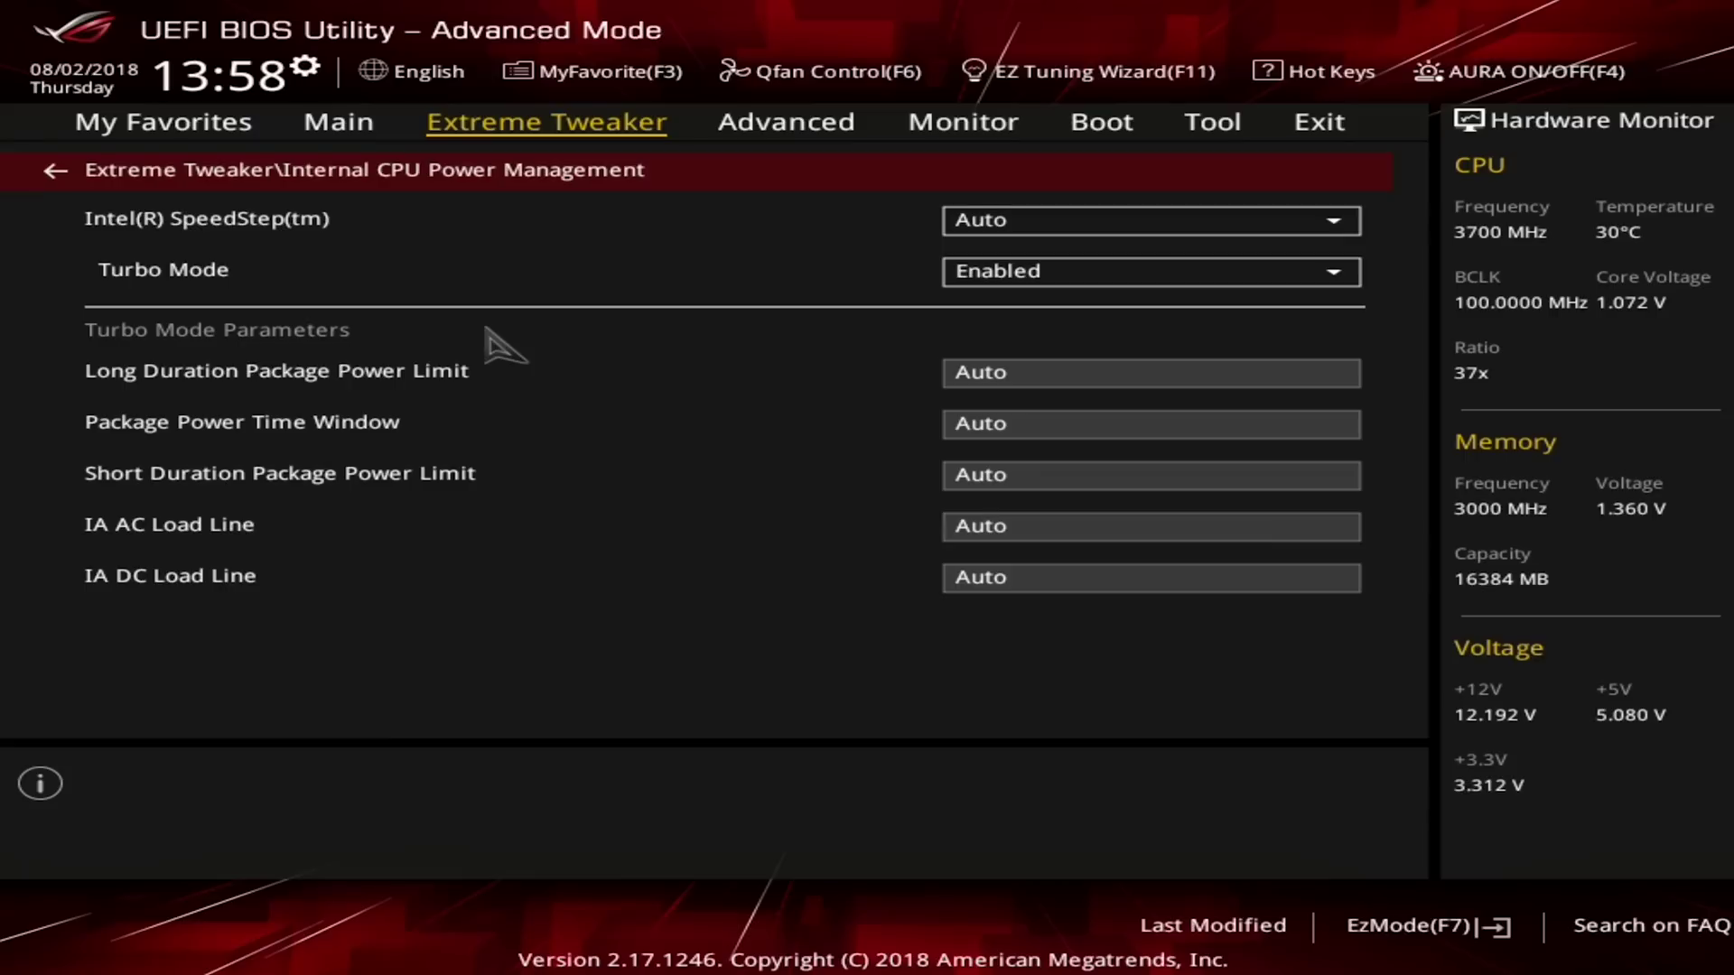
key(Down)
key(Down)
key(Down)
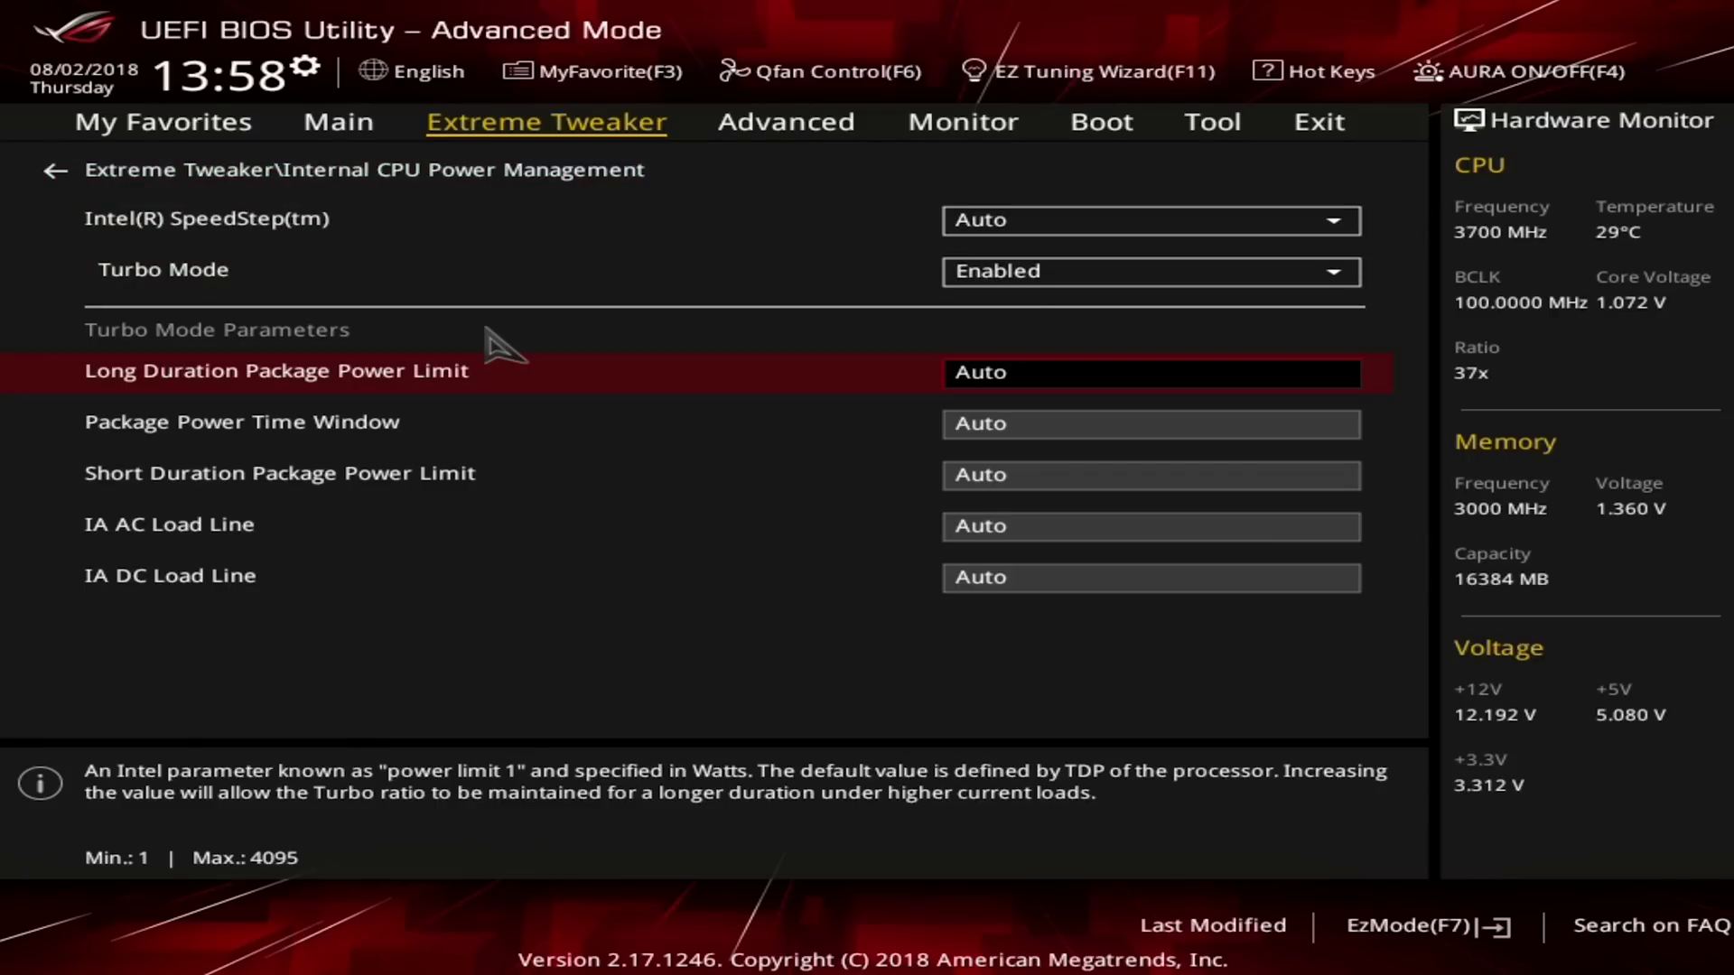
text(5555555)
key(Return)
Max out Short Duration Package Power Limit at 4095 and return to Extreme Tweaker.
key(Down)
key(Down)
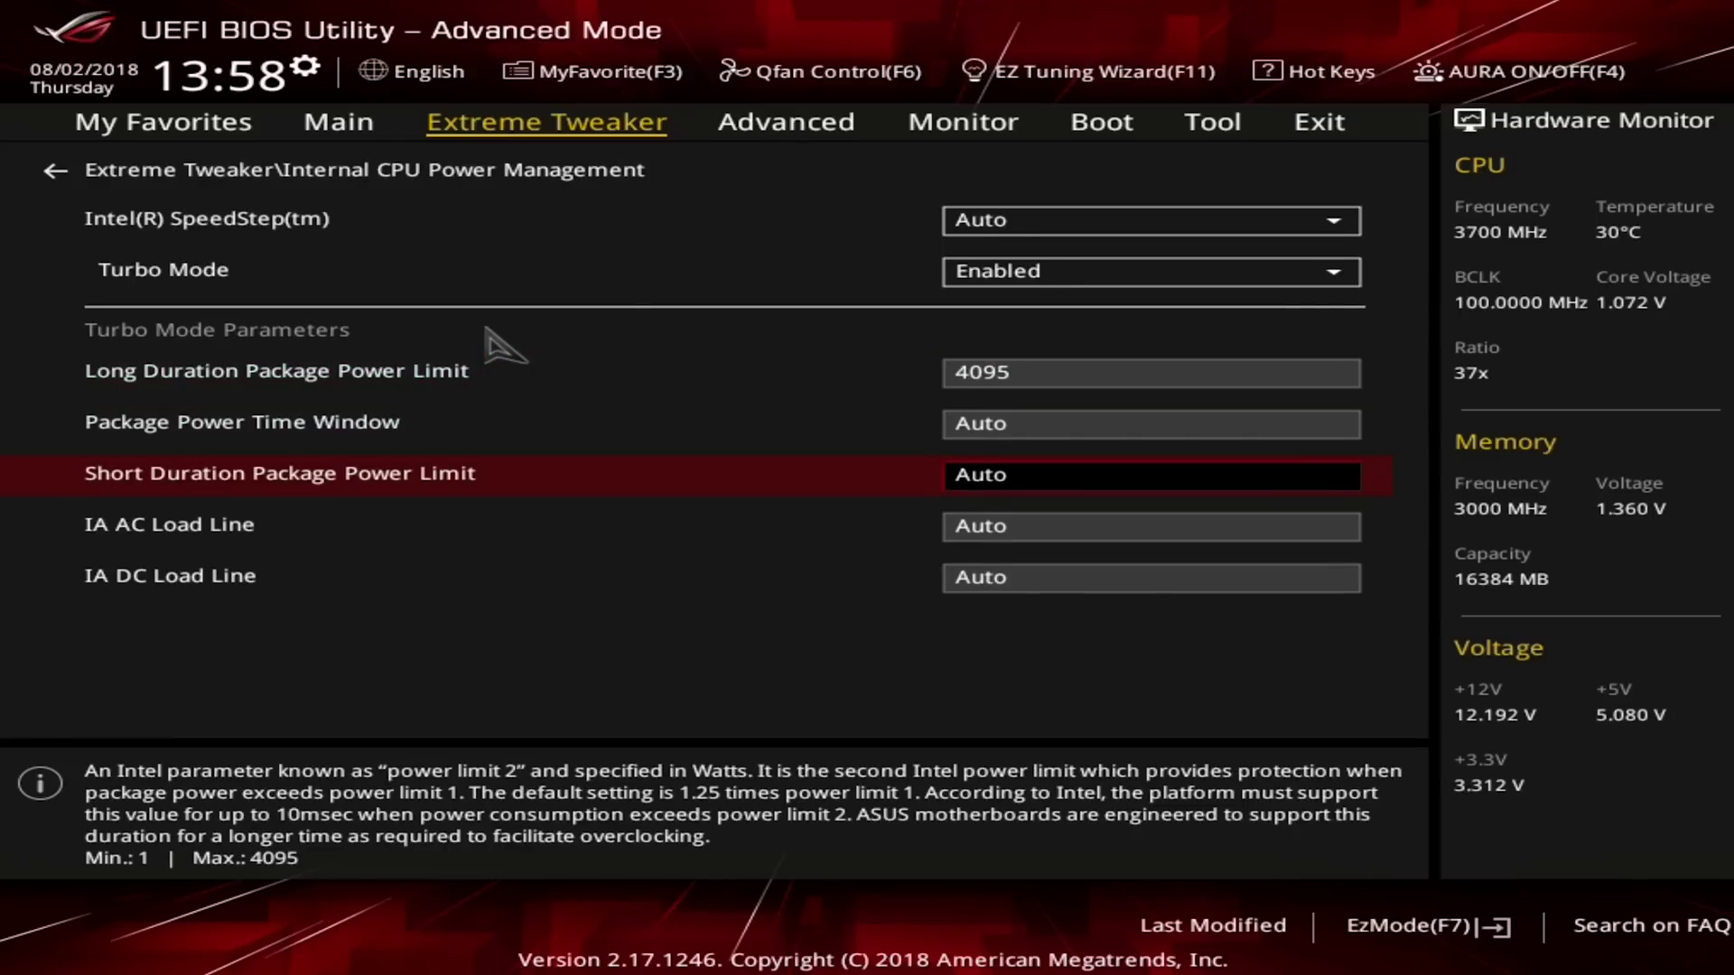
text(5555555)
key(Return)
key(Down)
key(Down)
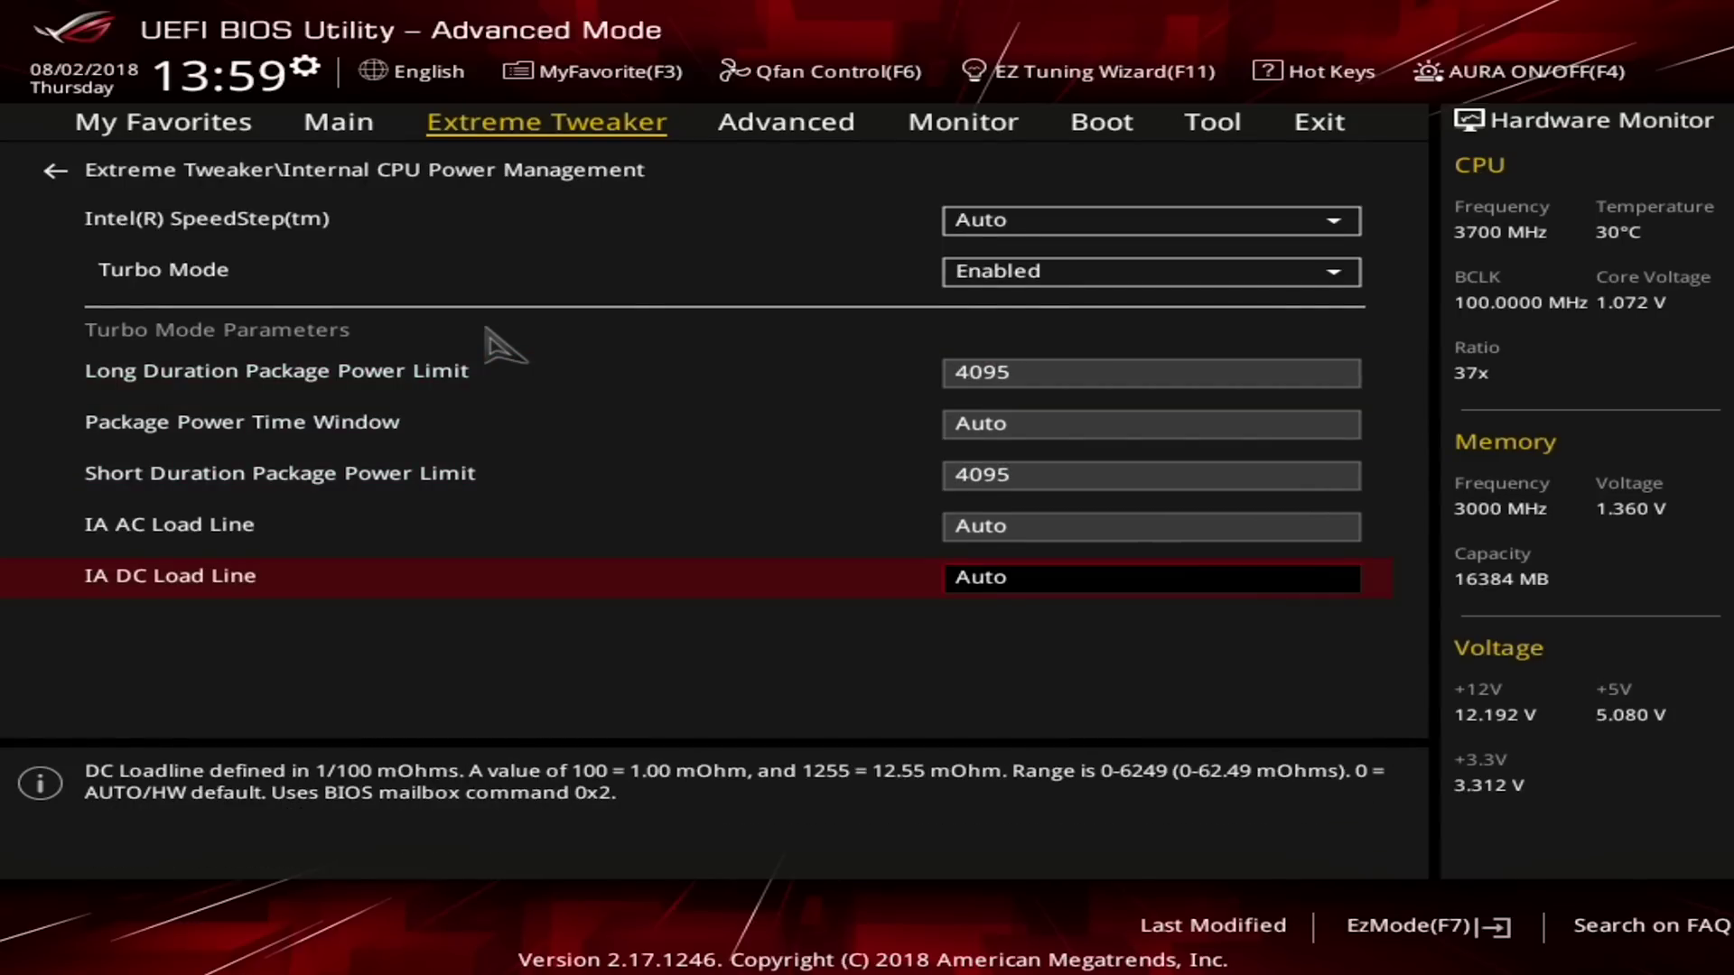
key(Escape)
key(Down)
key(Down)
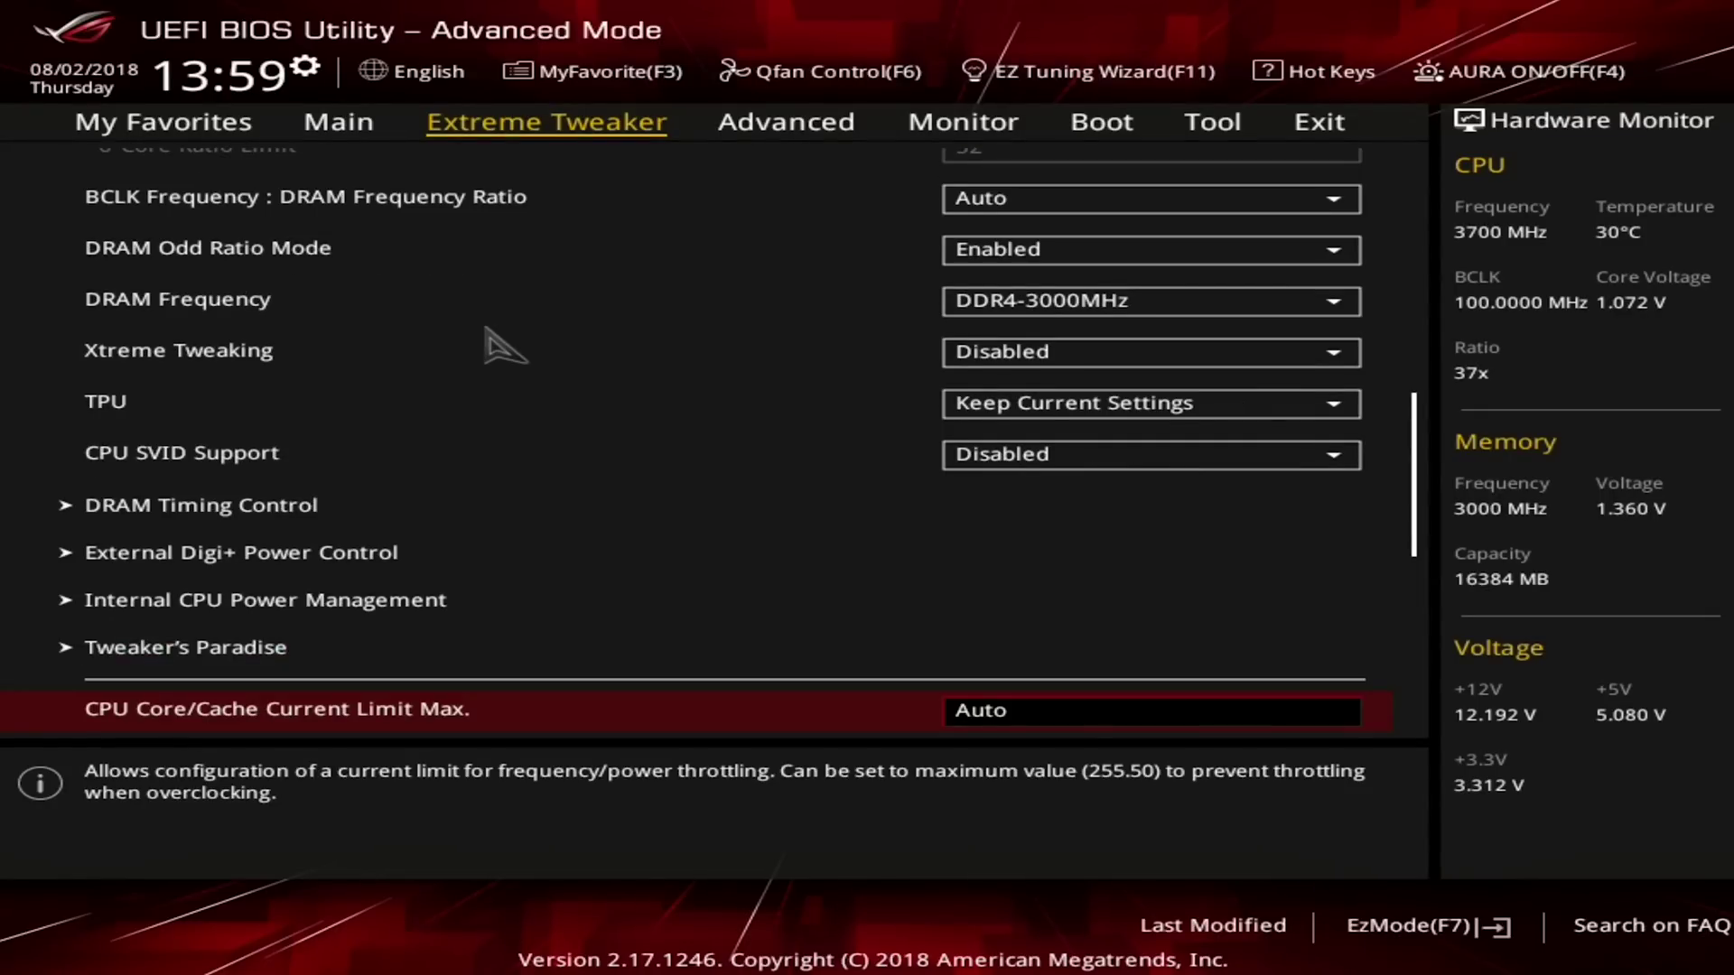
Set CPU Core/Cache Current Limit Max to 255.50 and the CPU cache ratio to 42.
text(555555)
key(Down)
key(Down)
key(Down)
key(Down)
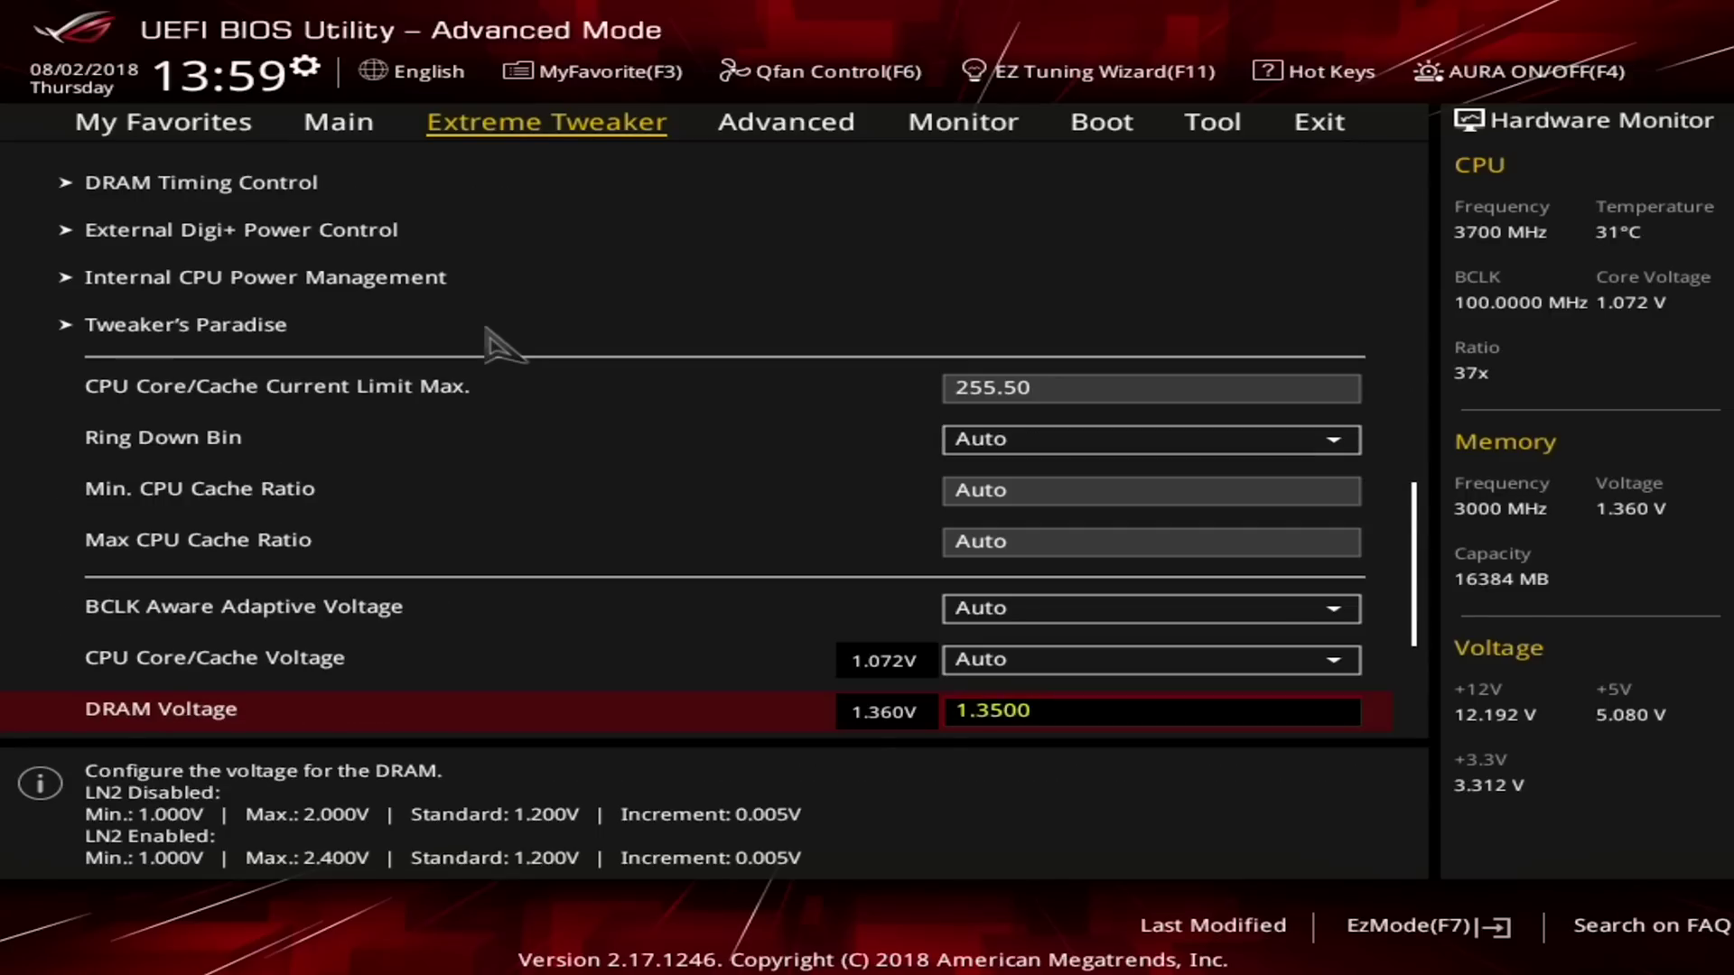
key(Up)
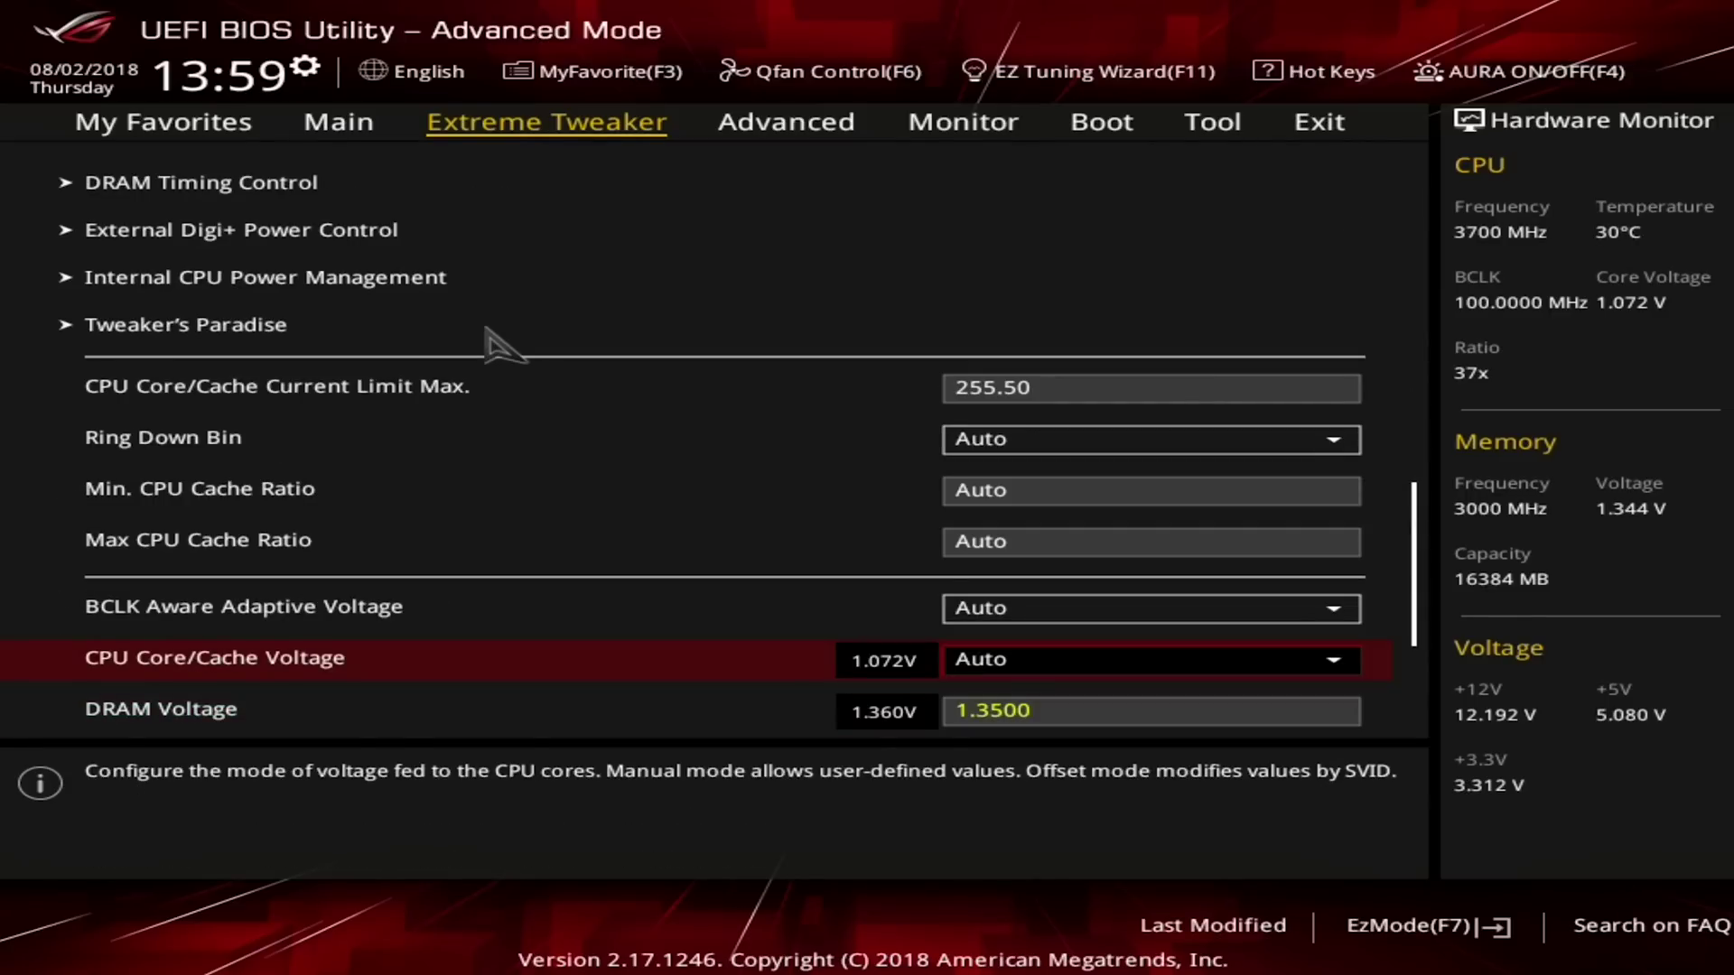
key(Up)
key(Up)
key(Up)
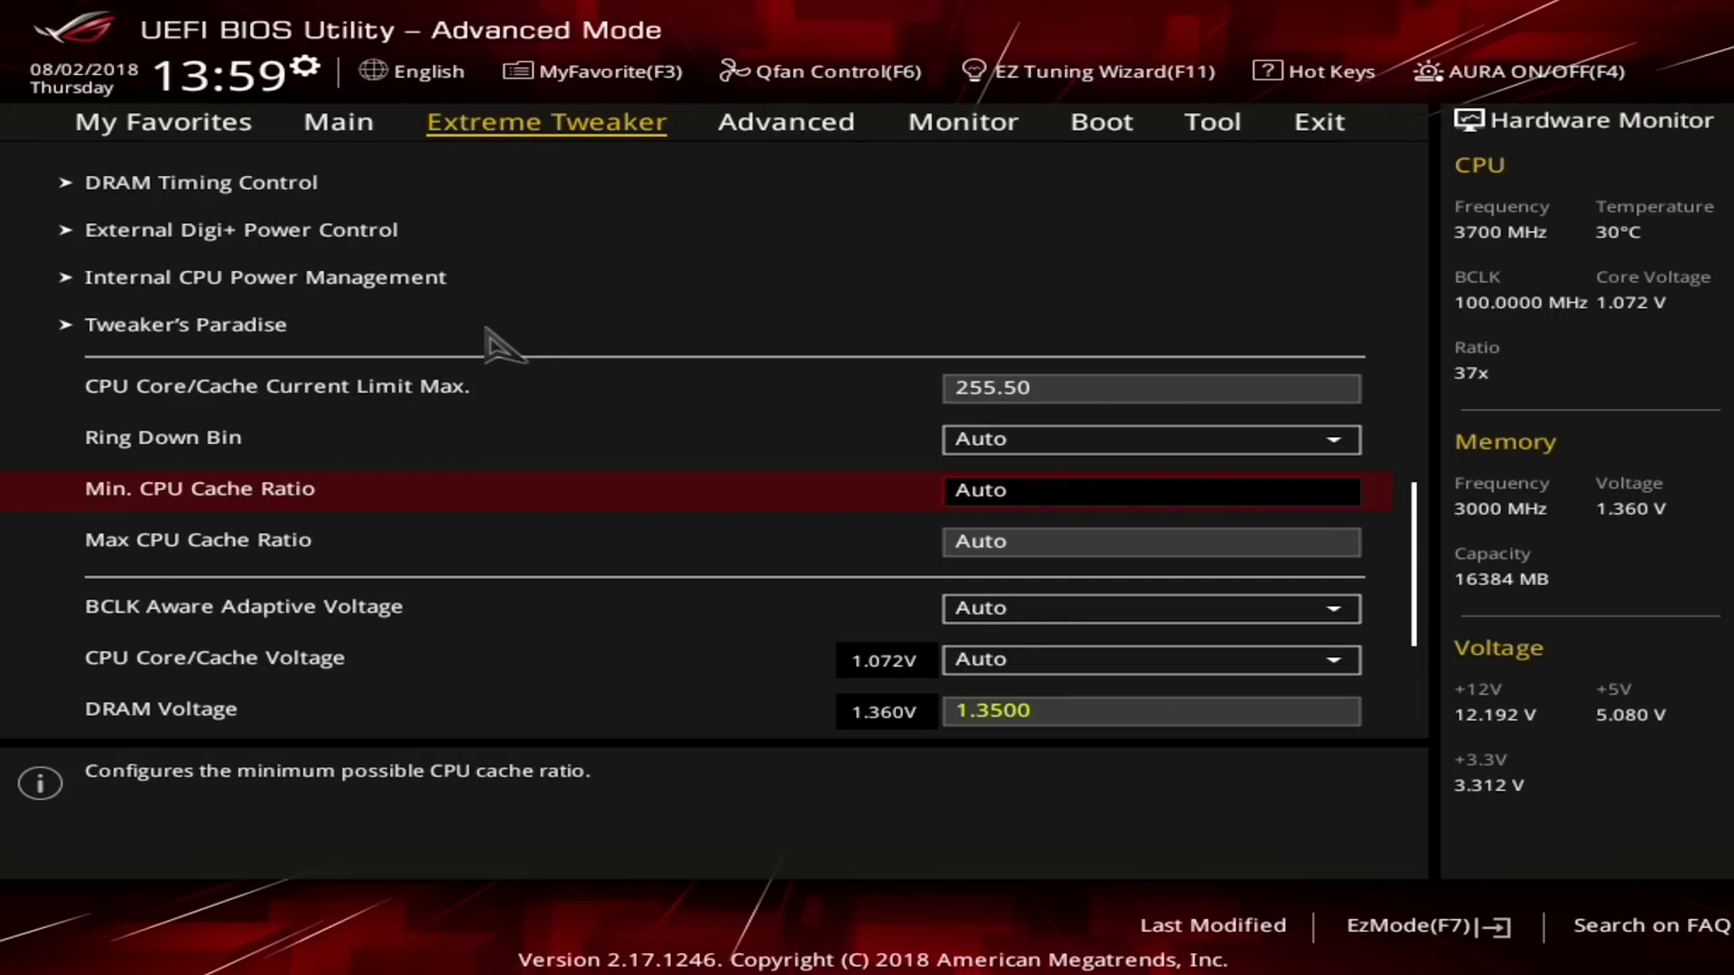
text(42)
key(Down)
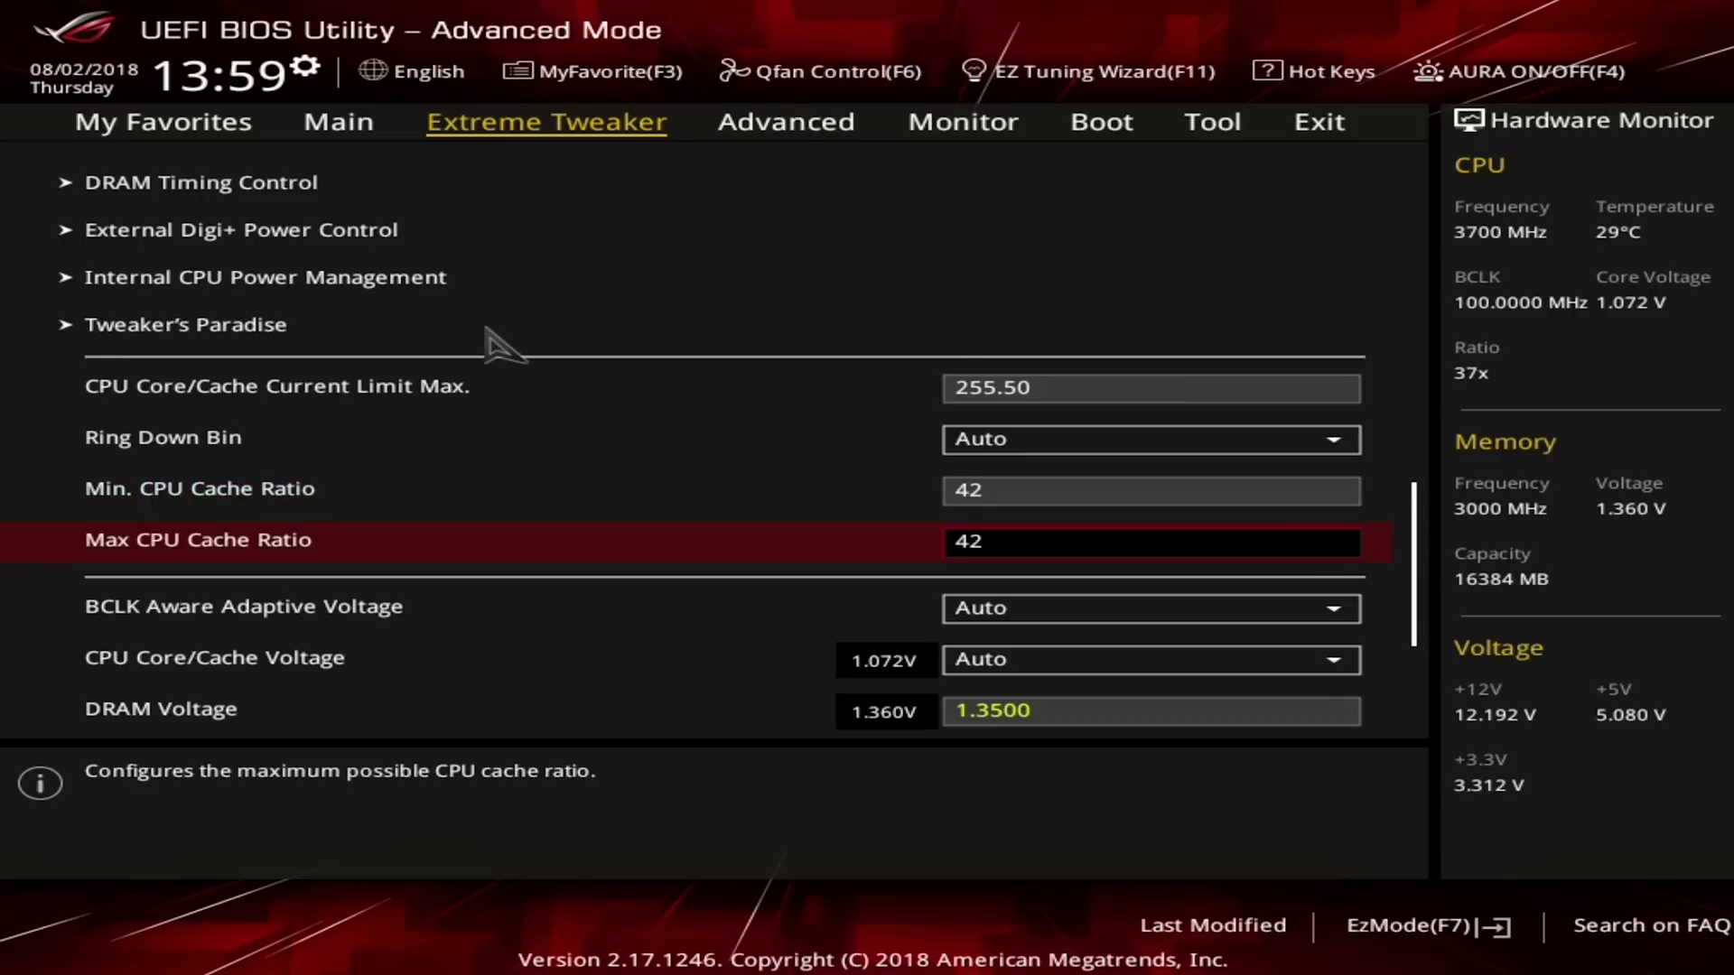
Review the voltage settings from BCLK Aware Adaptive Voltage down to DRAM Voltage at 1.3500.
key(Down)
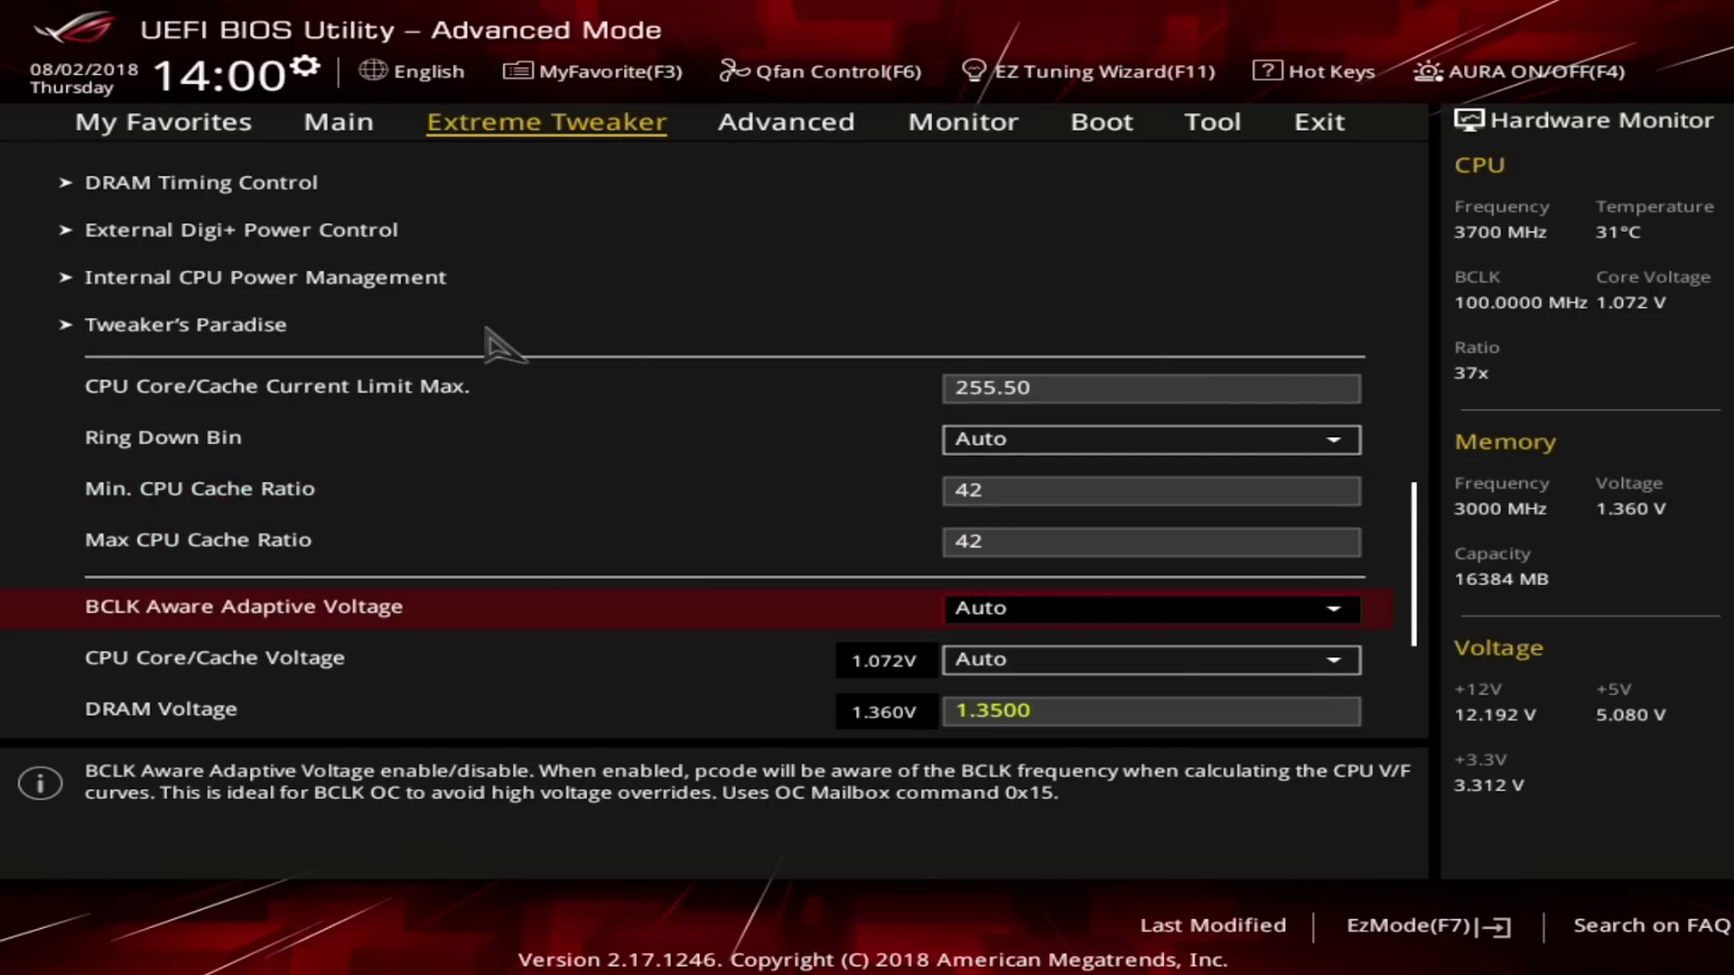
key(Down)
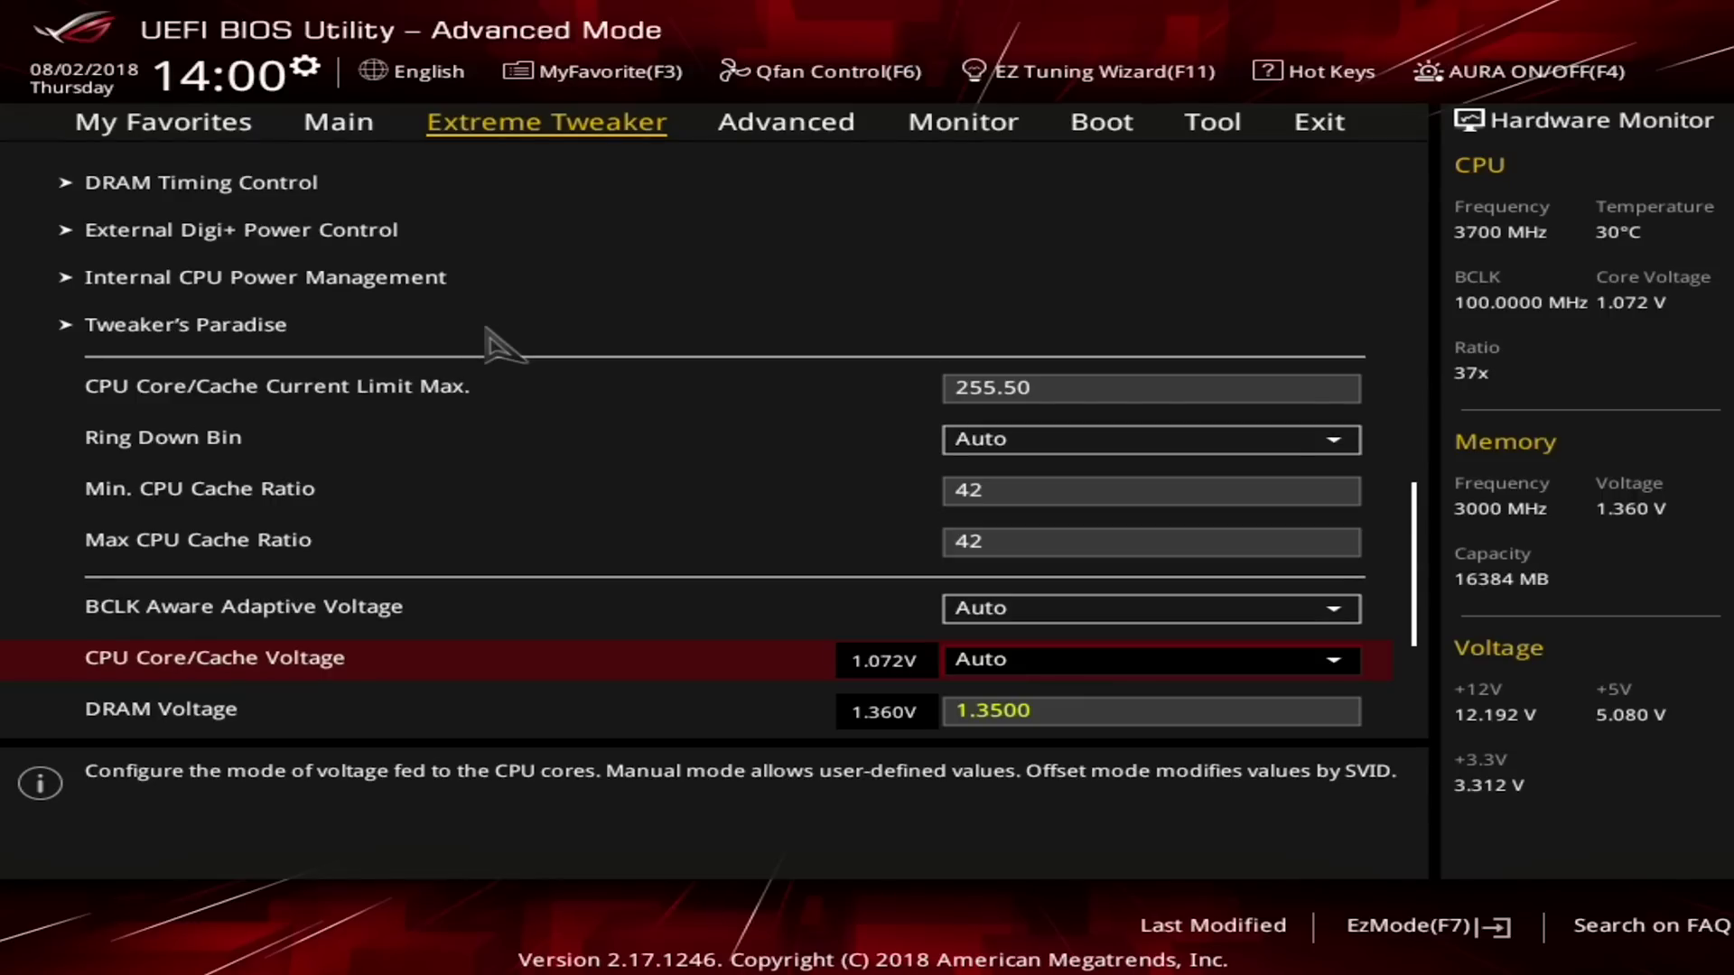
key(Up)
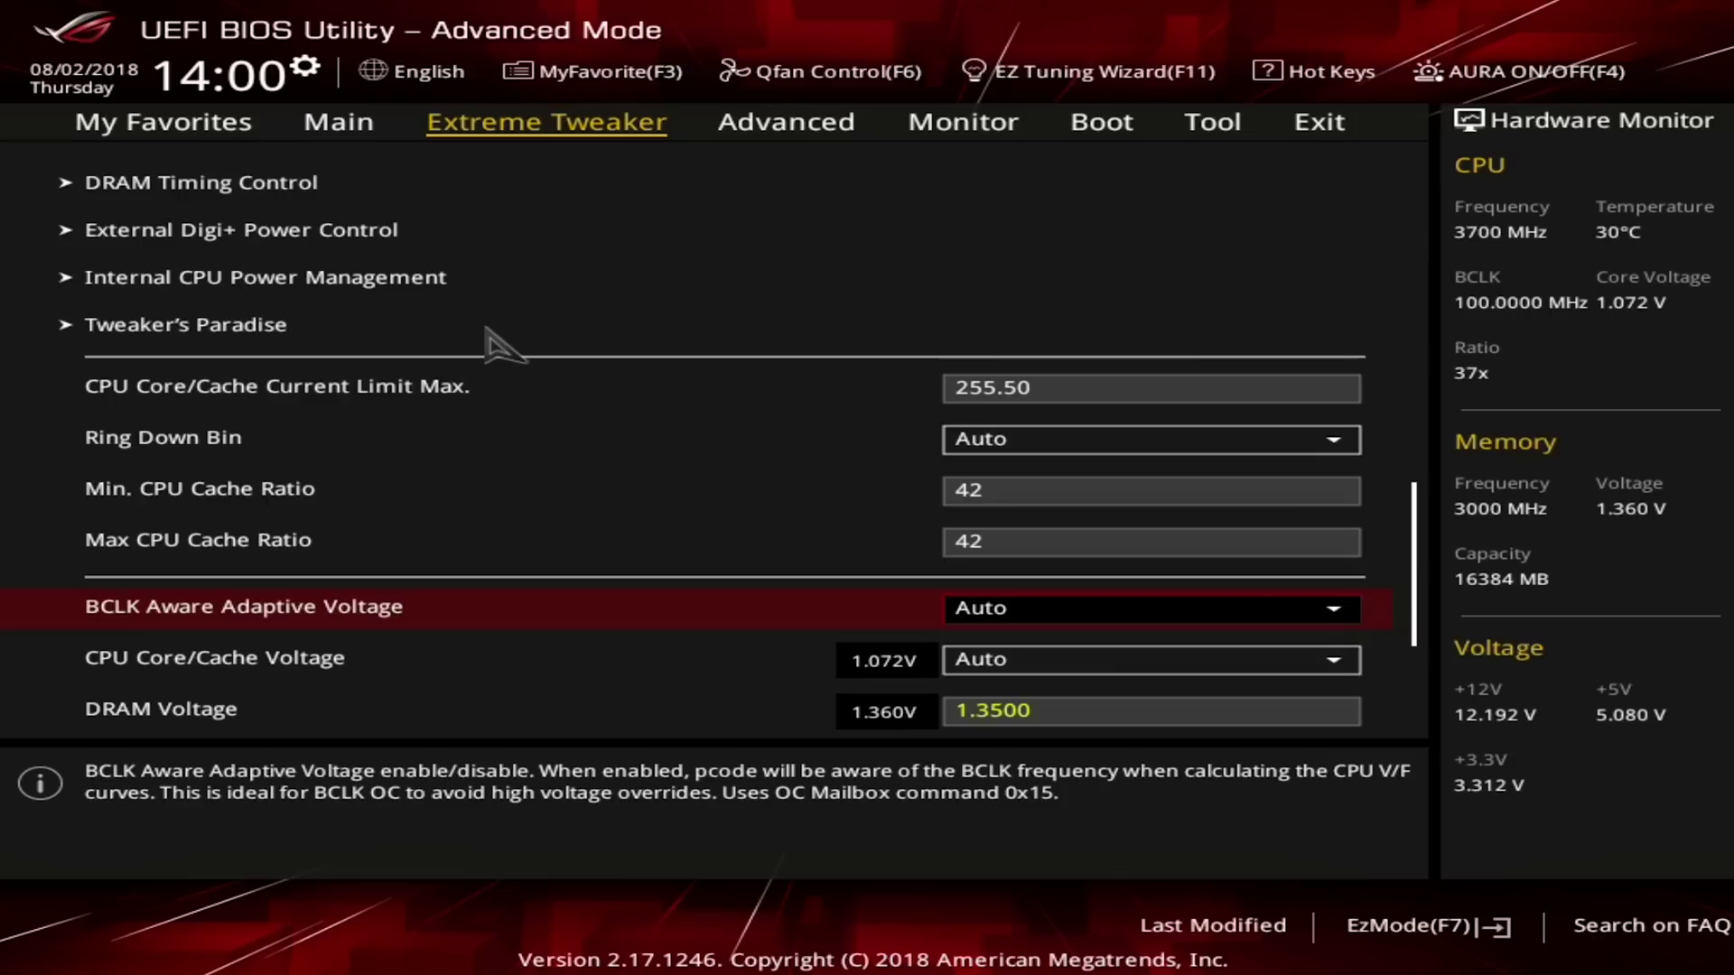
key(Down)
key(Down)
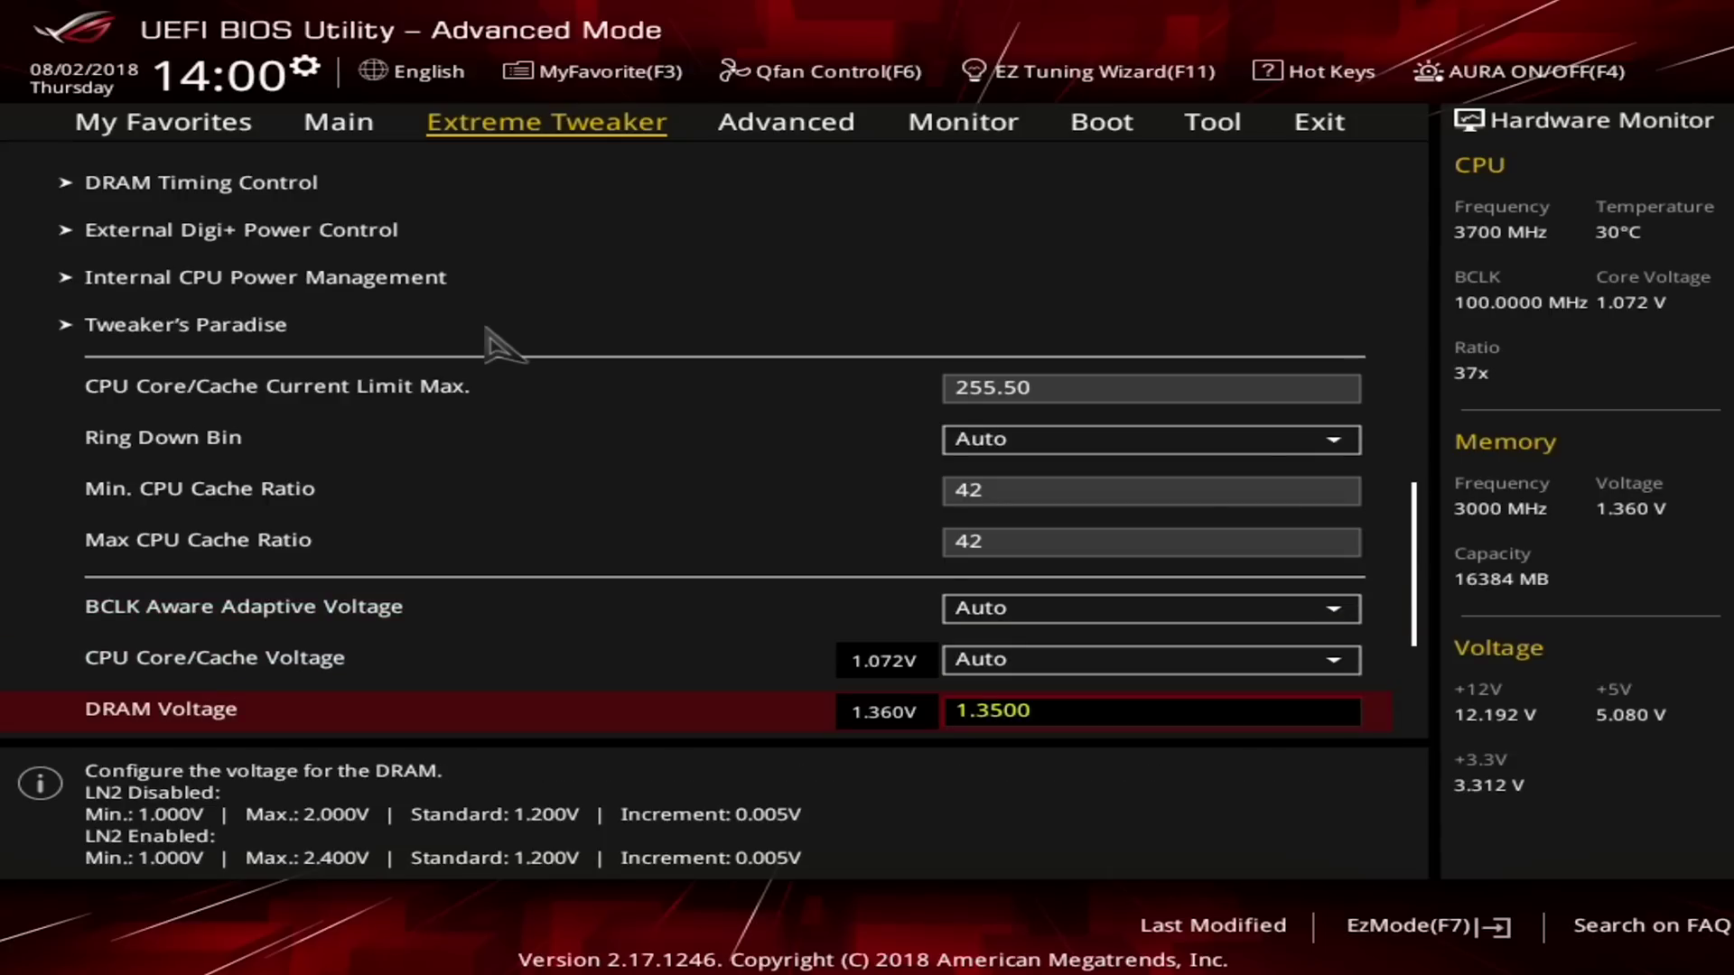
key(Down)
key(Down)
key(Down)
key(Down)
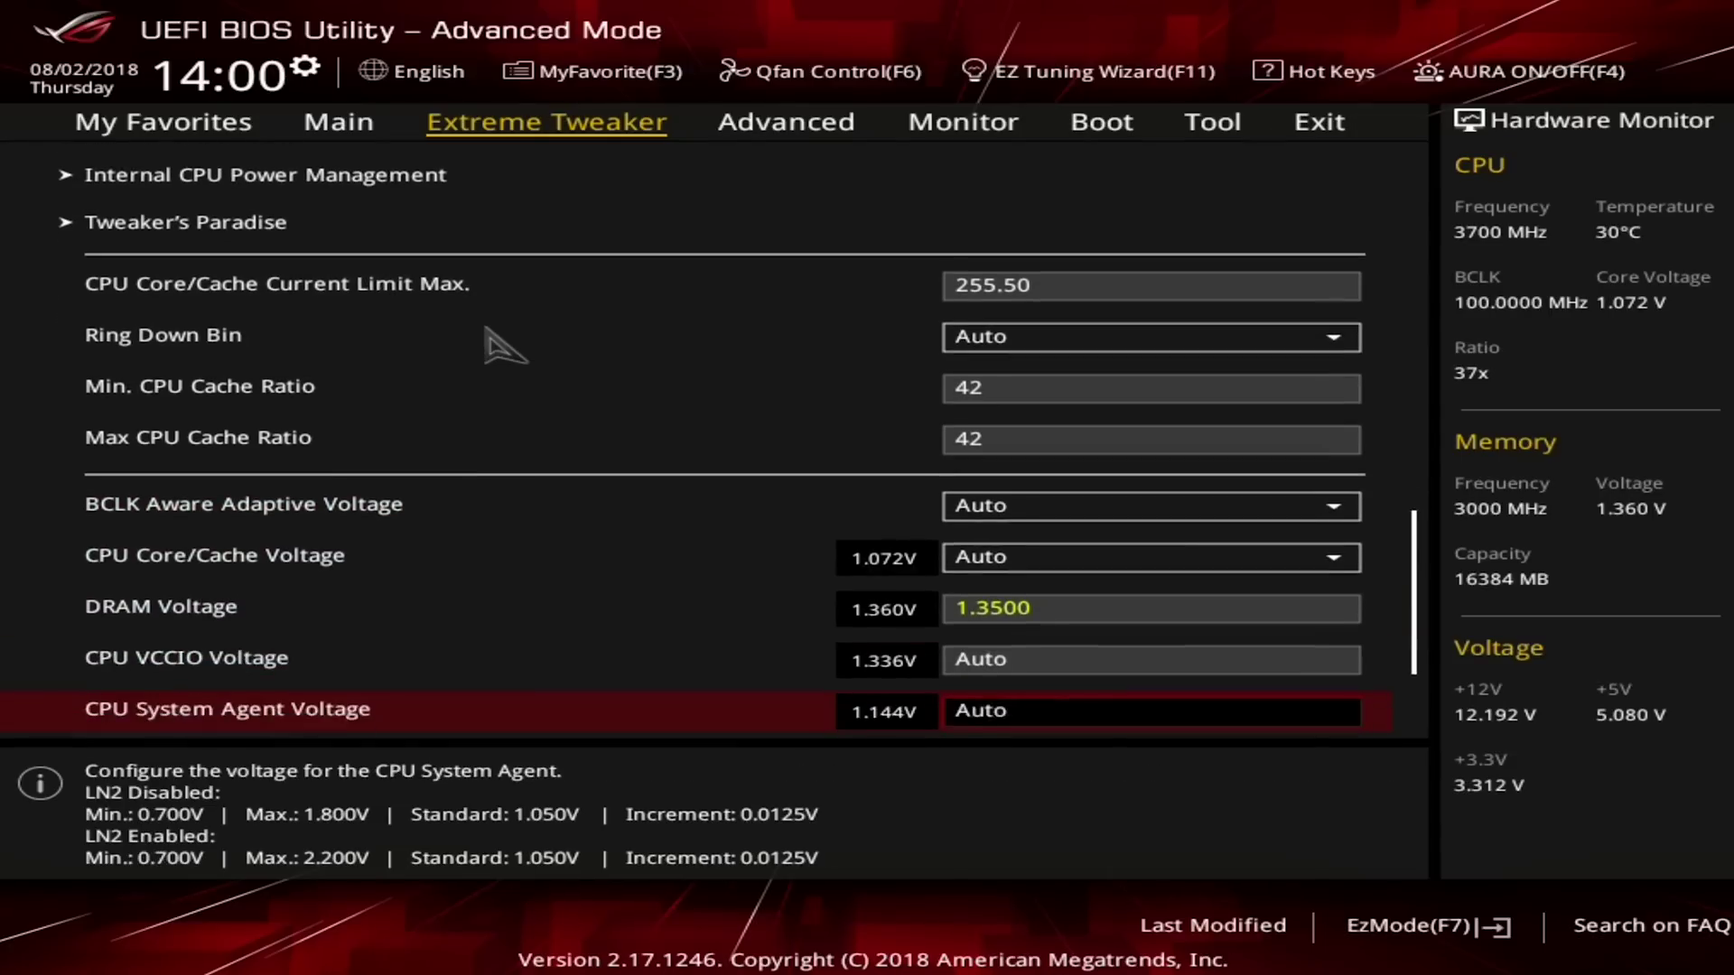
key(Down)
key(Down)
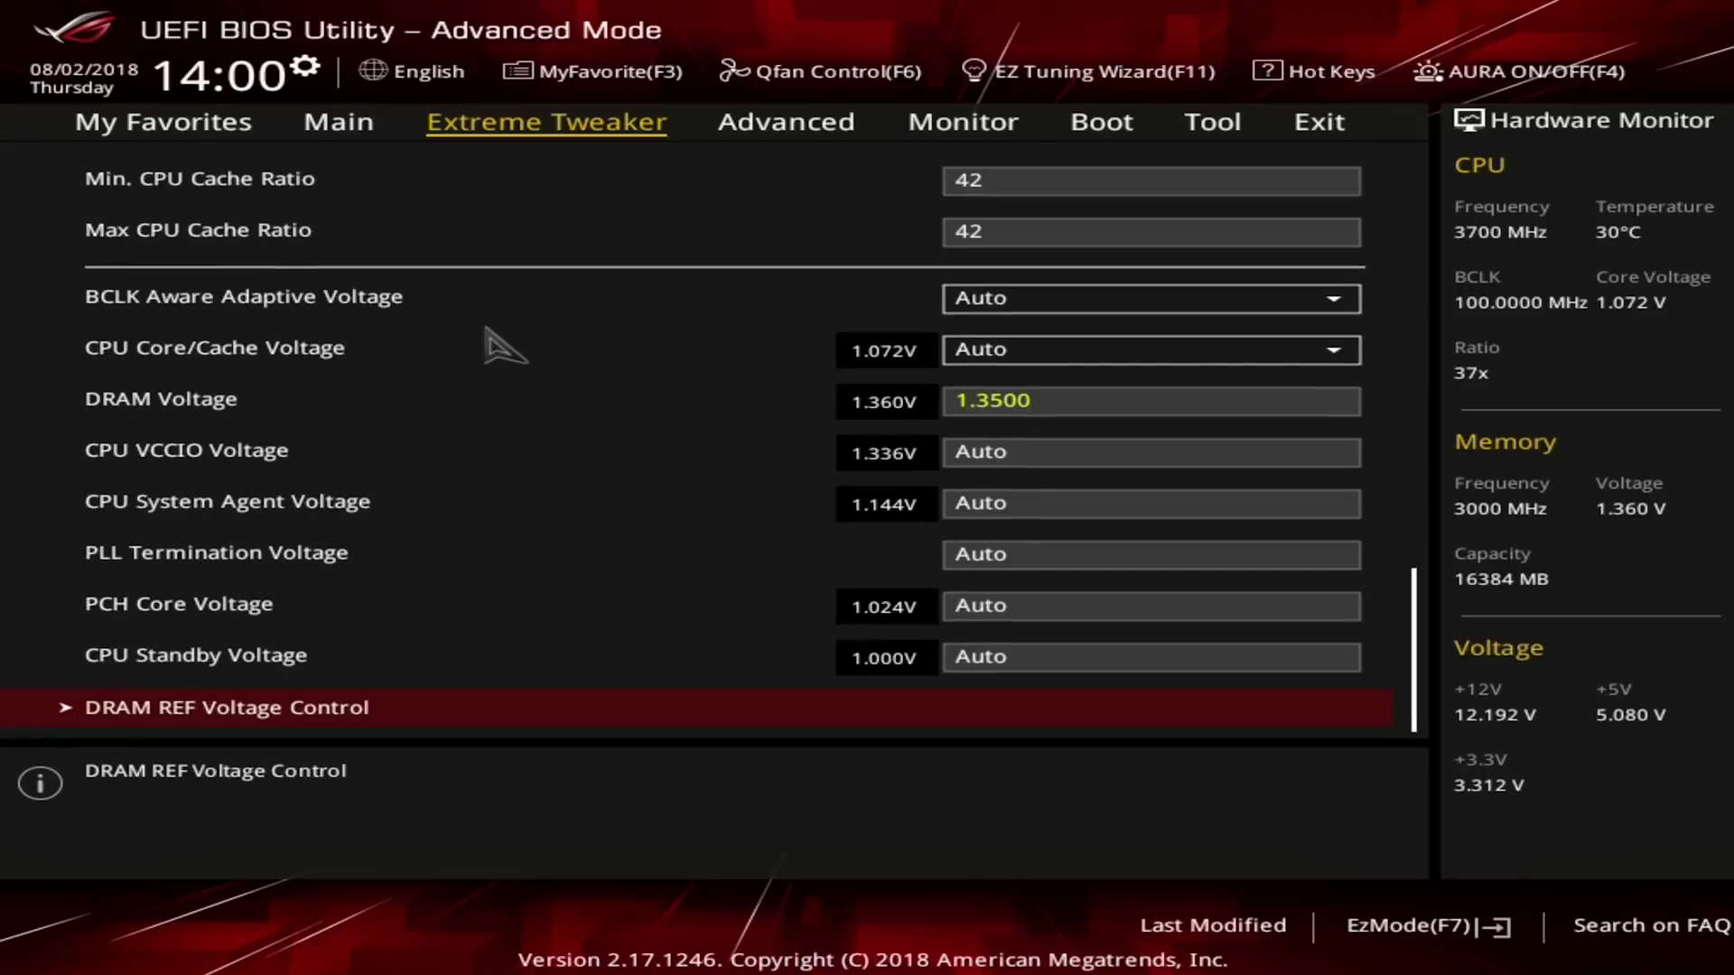
Save current settings to ASUS Overclocking Profile 1 under a profile name ending in 5.2.
click(1215, 126)
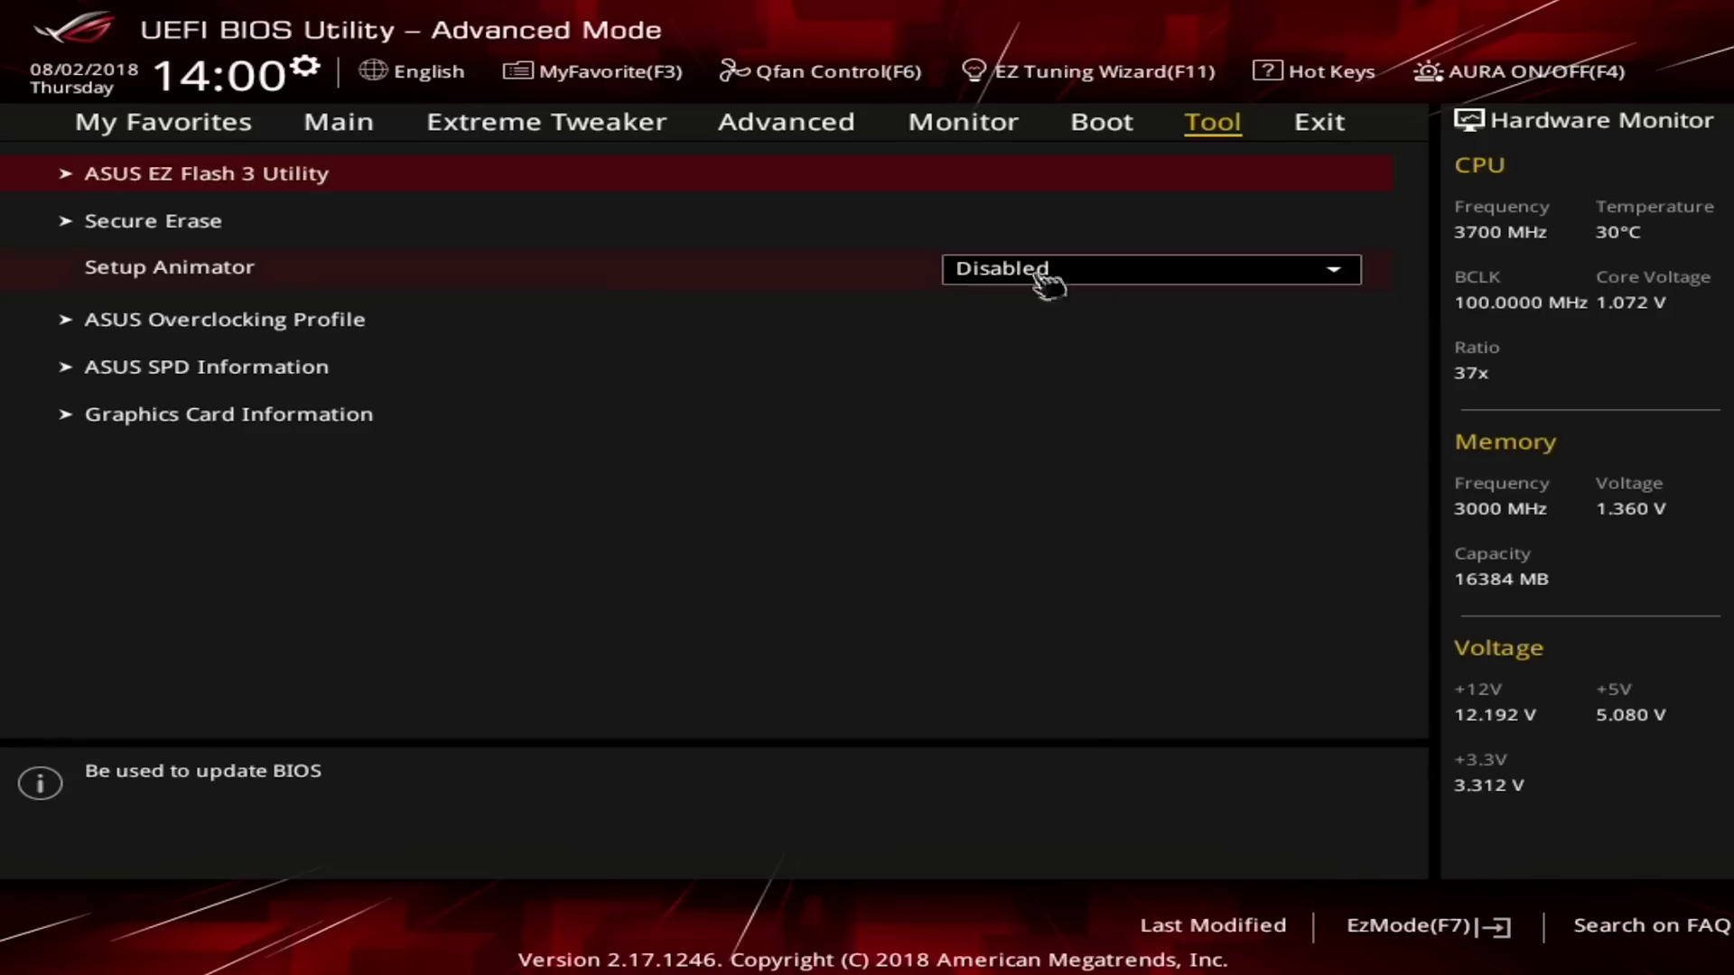
click(232, 326)
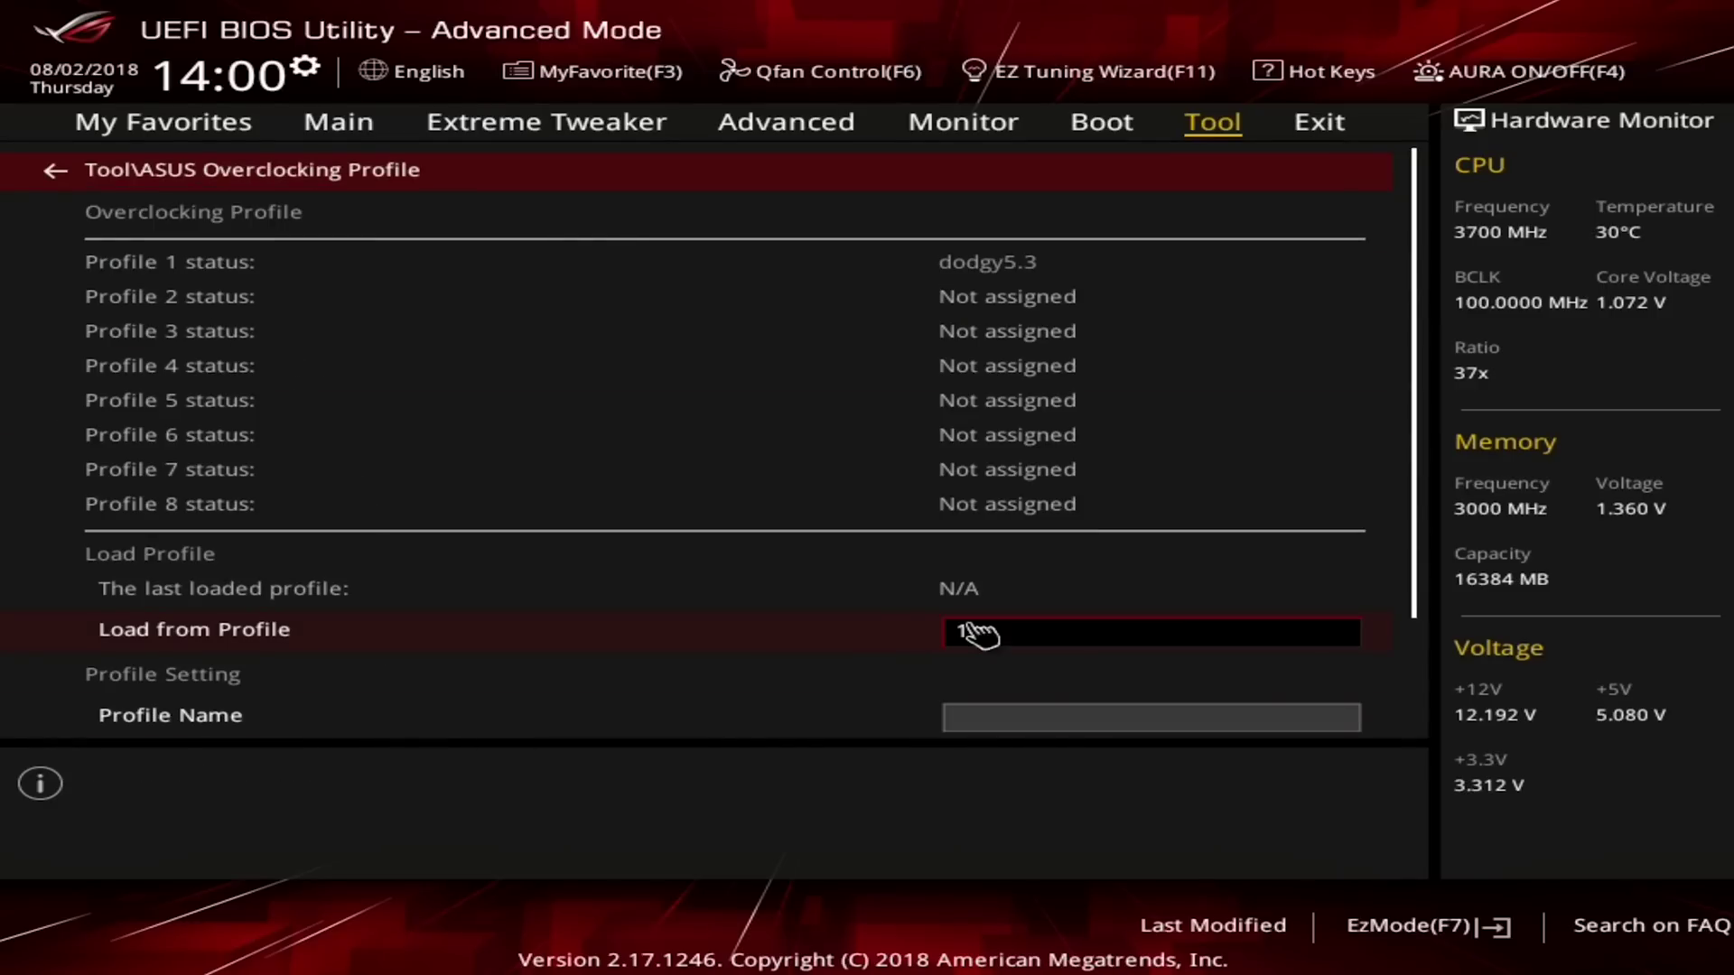
click(982, 716)
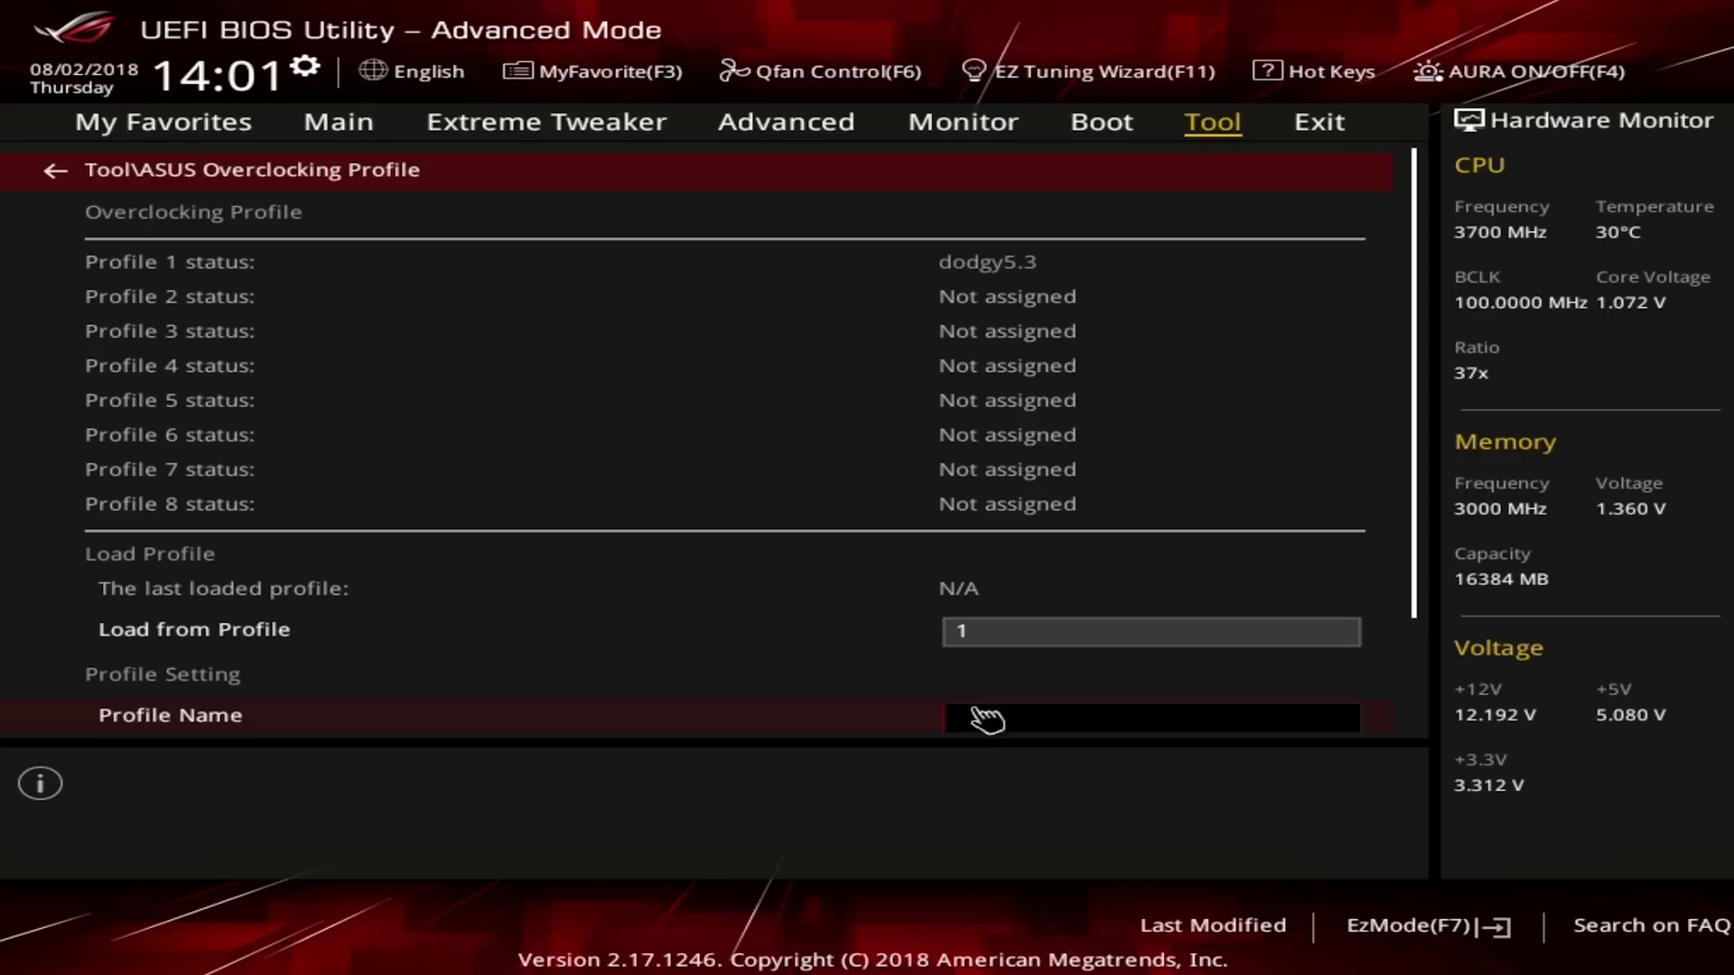
text(dodgy)
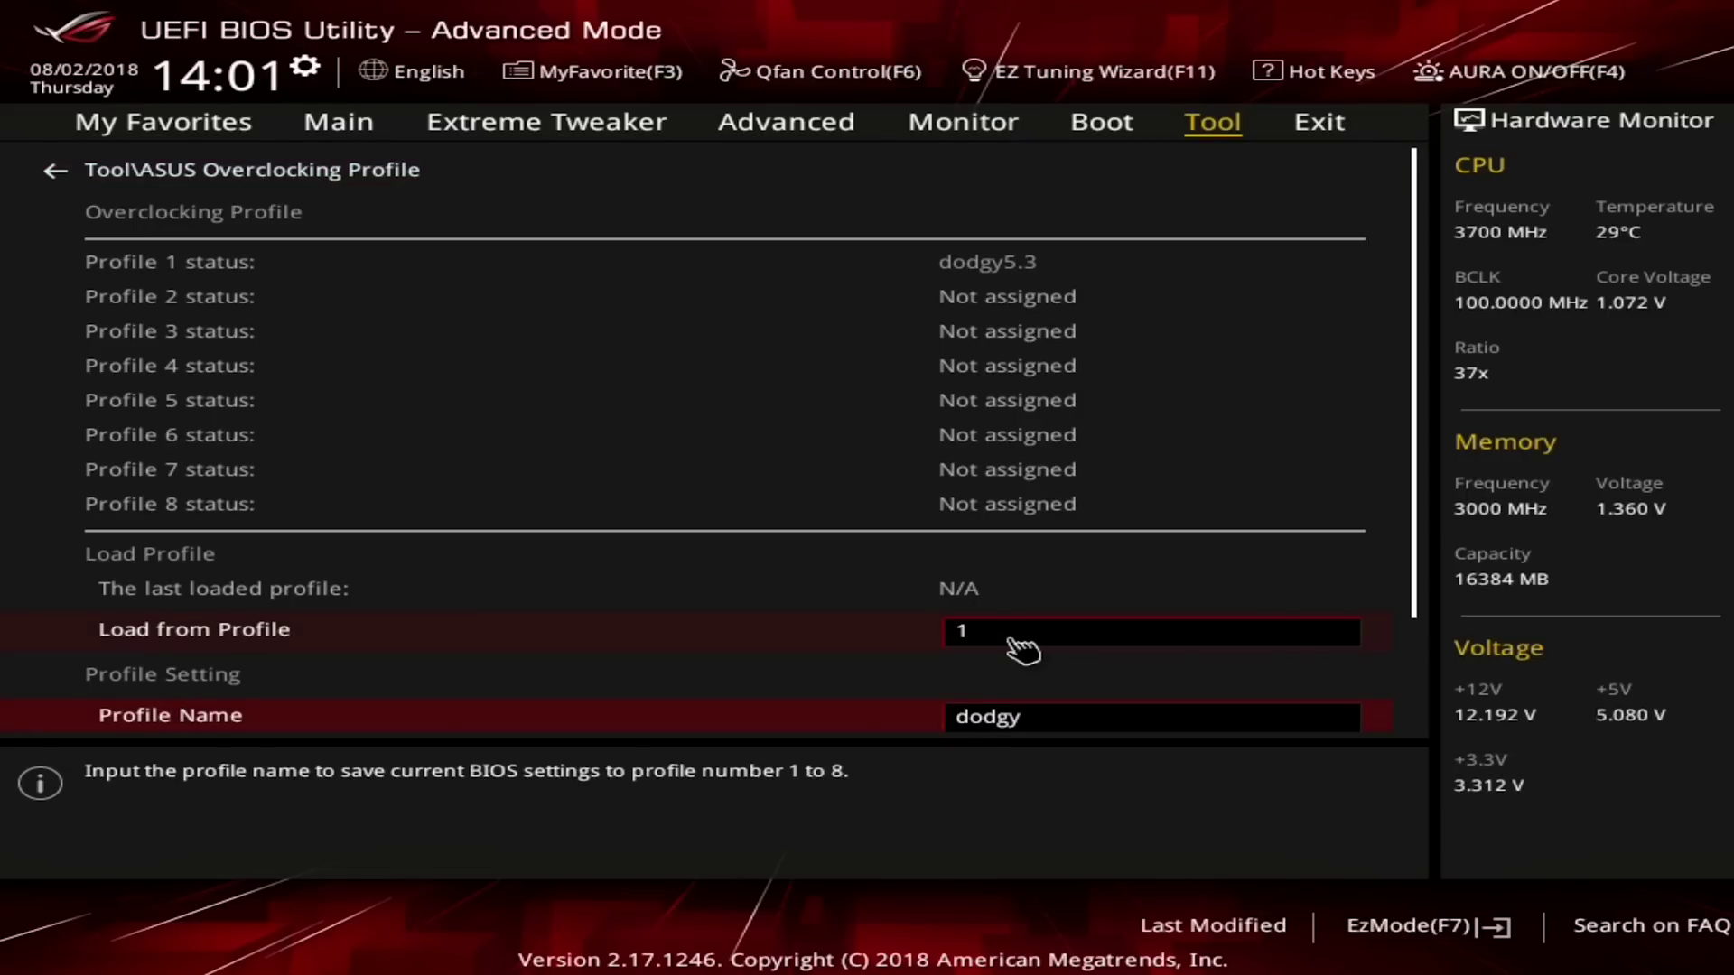
text(dave5.2)
key(Down)
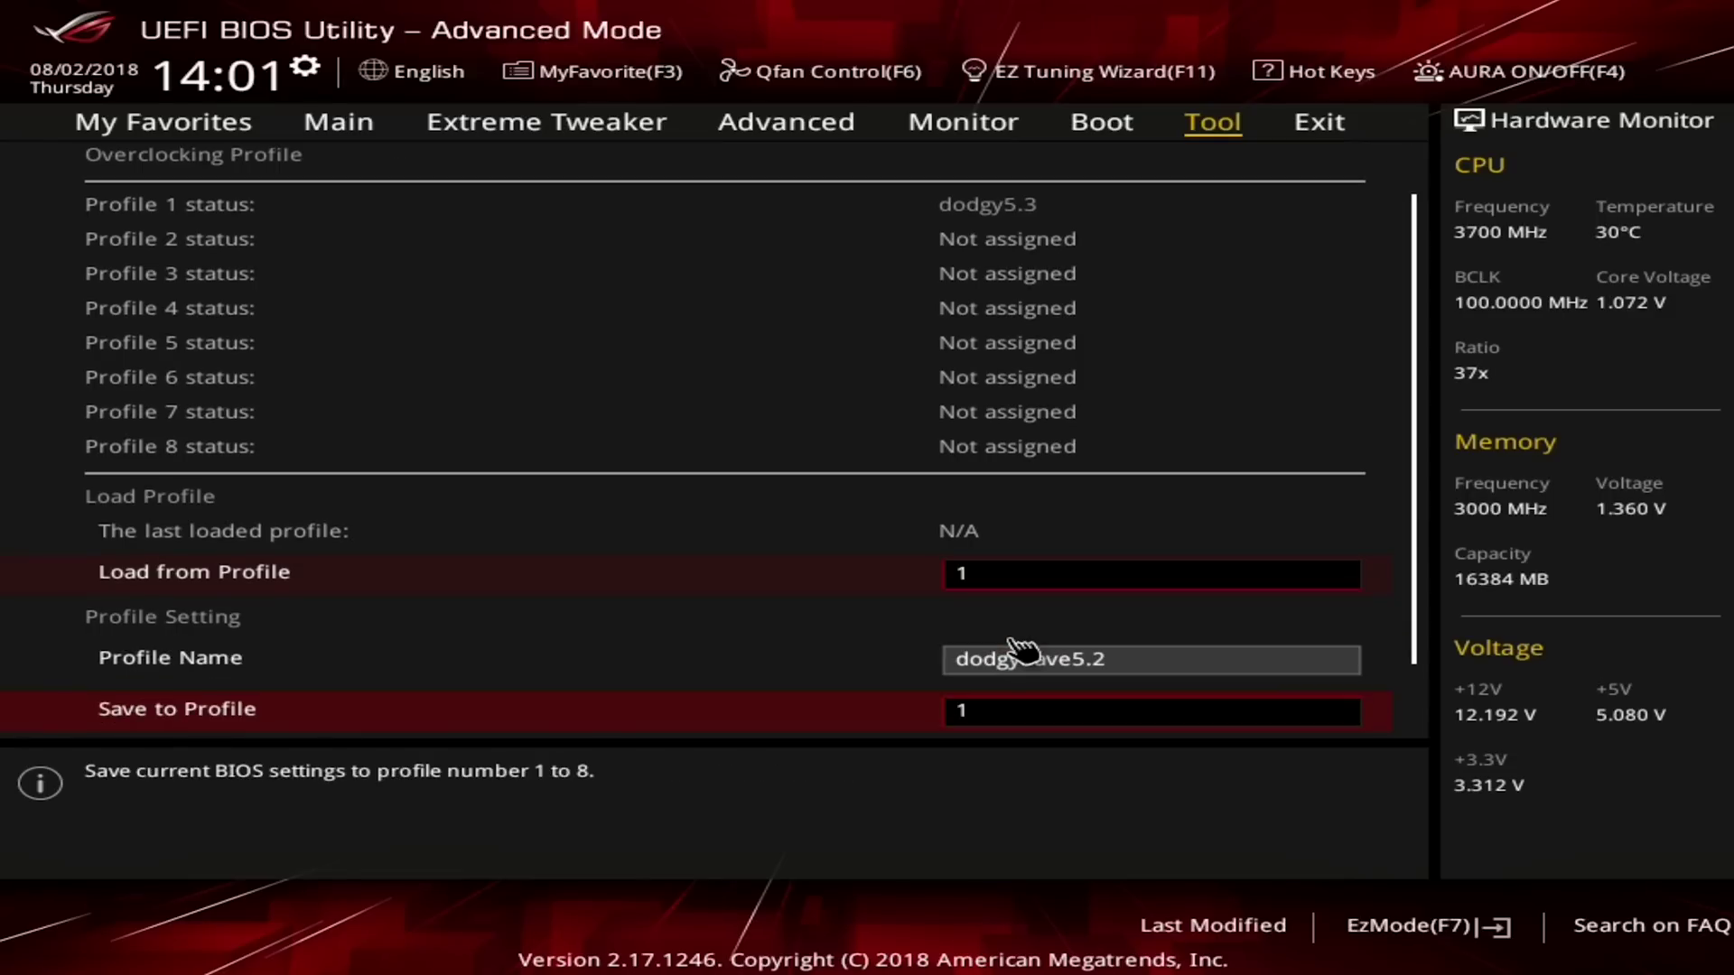
key(Return)
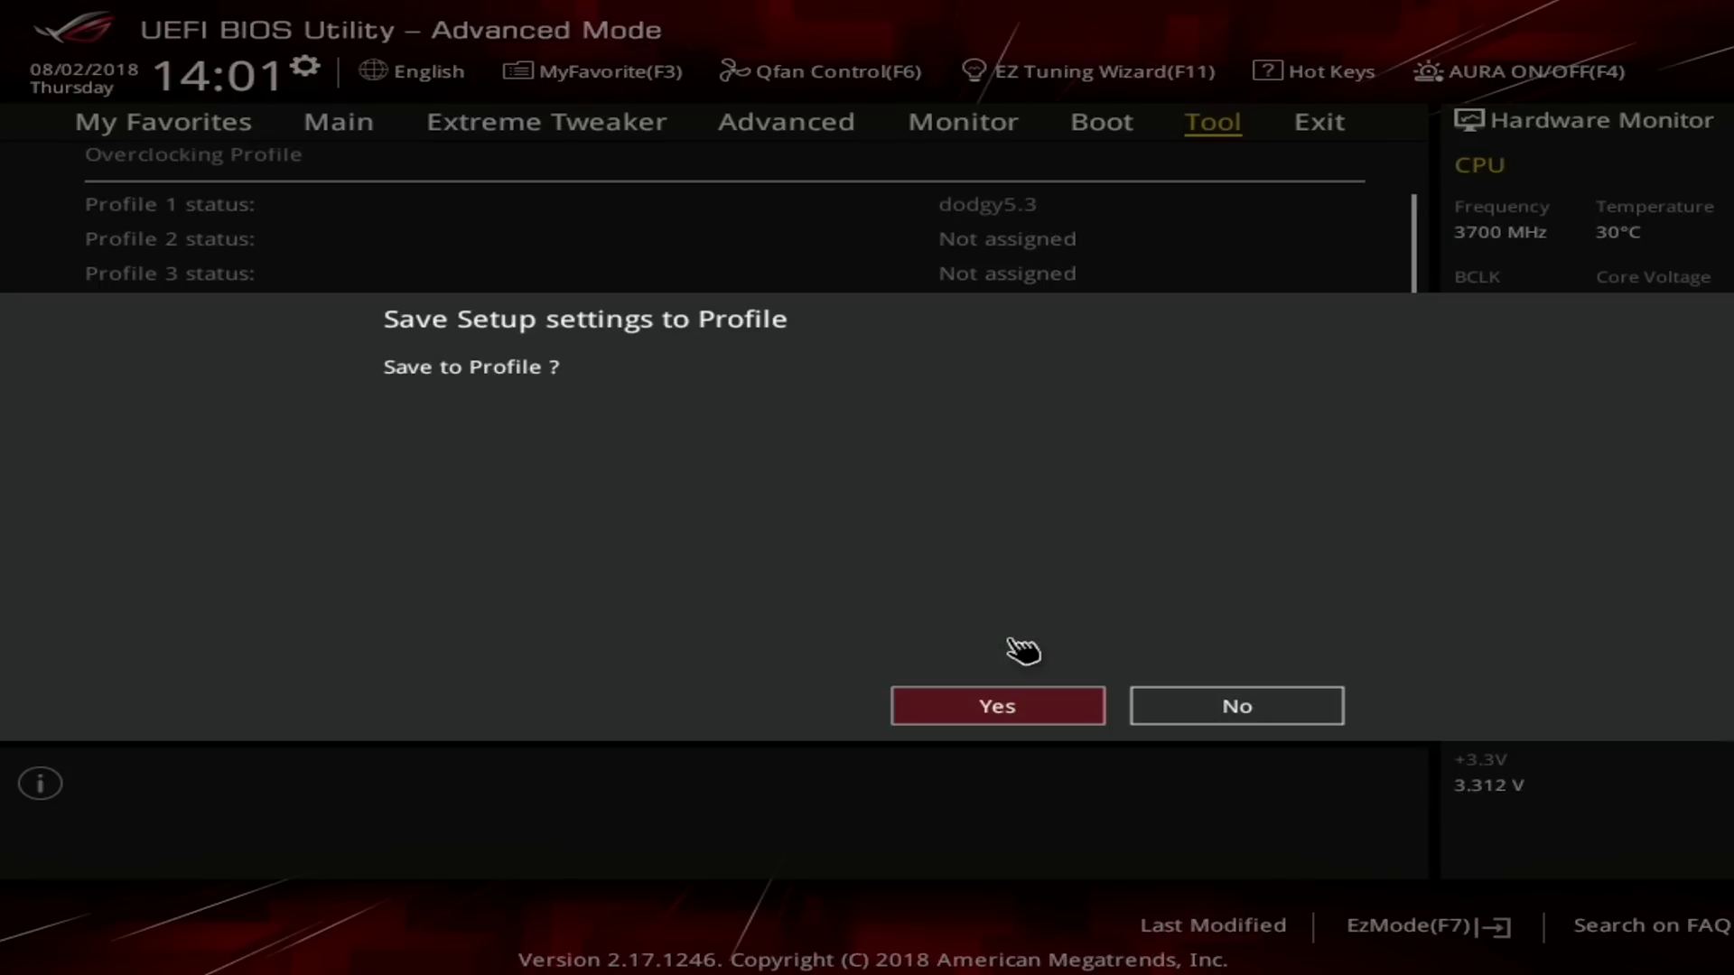
key(Return)
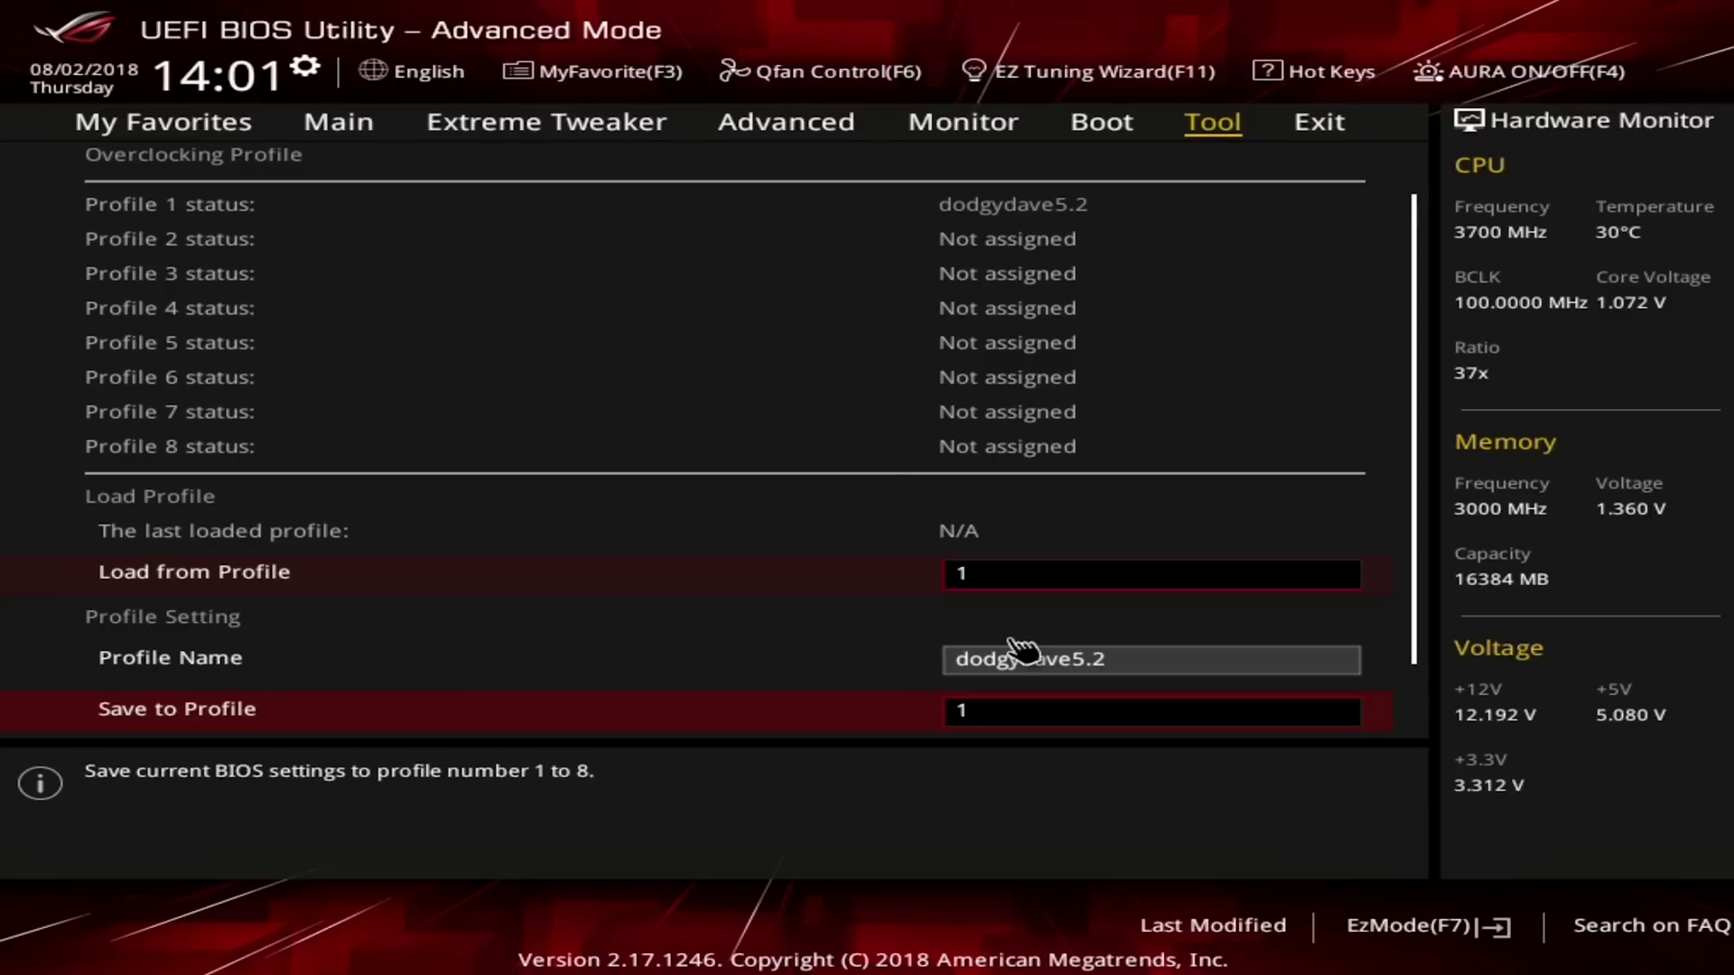
key(Up)
key(Up)
key(Up)
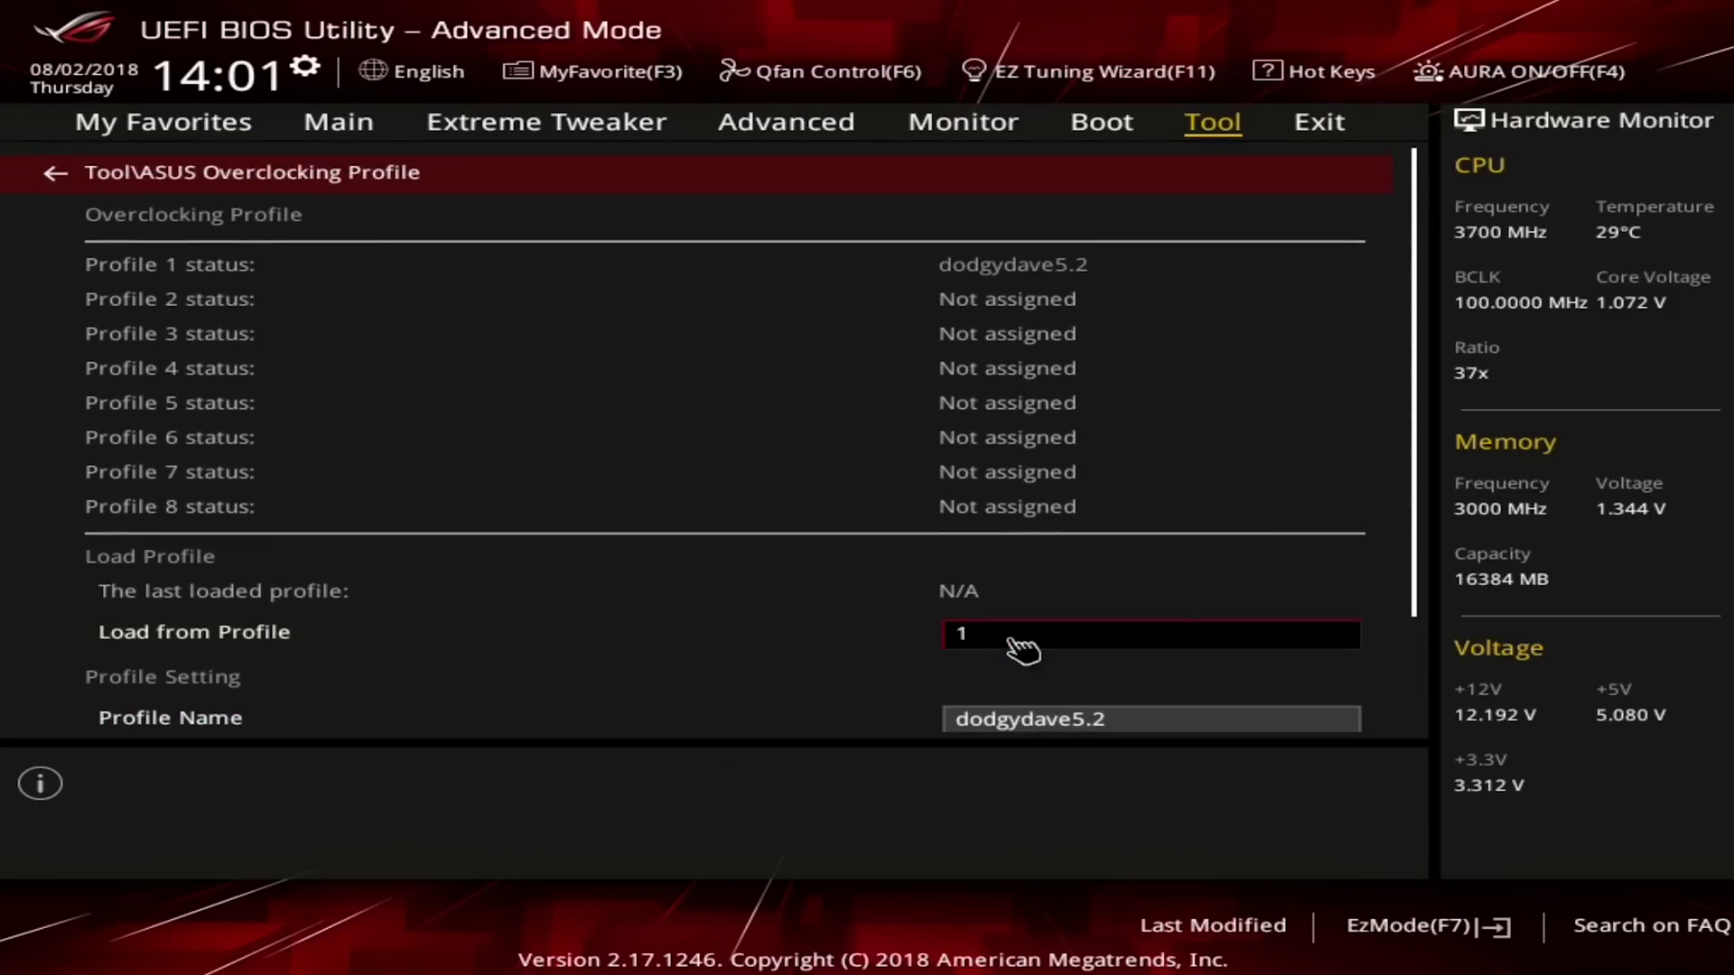
Use Save Changes & Reset from the Exit menu to reboot into Windows 10.
click(1323, 125)
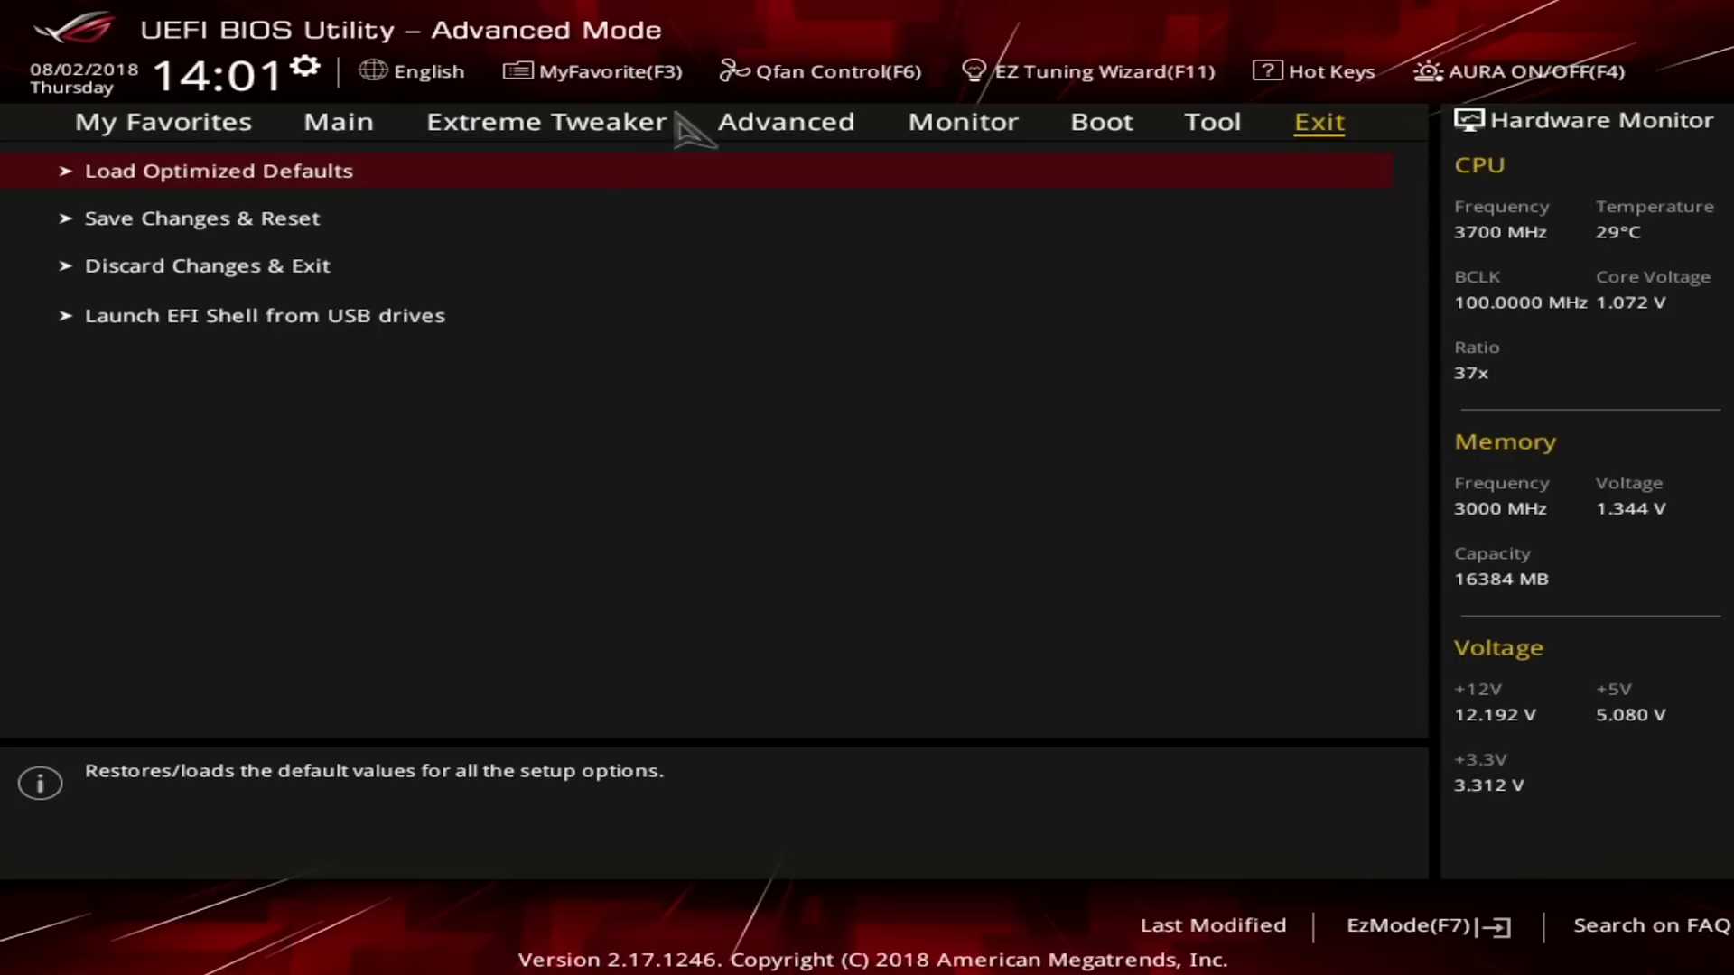
click(138, 225)
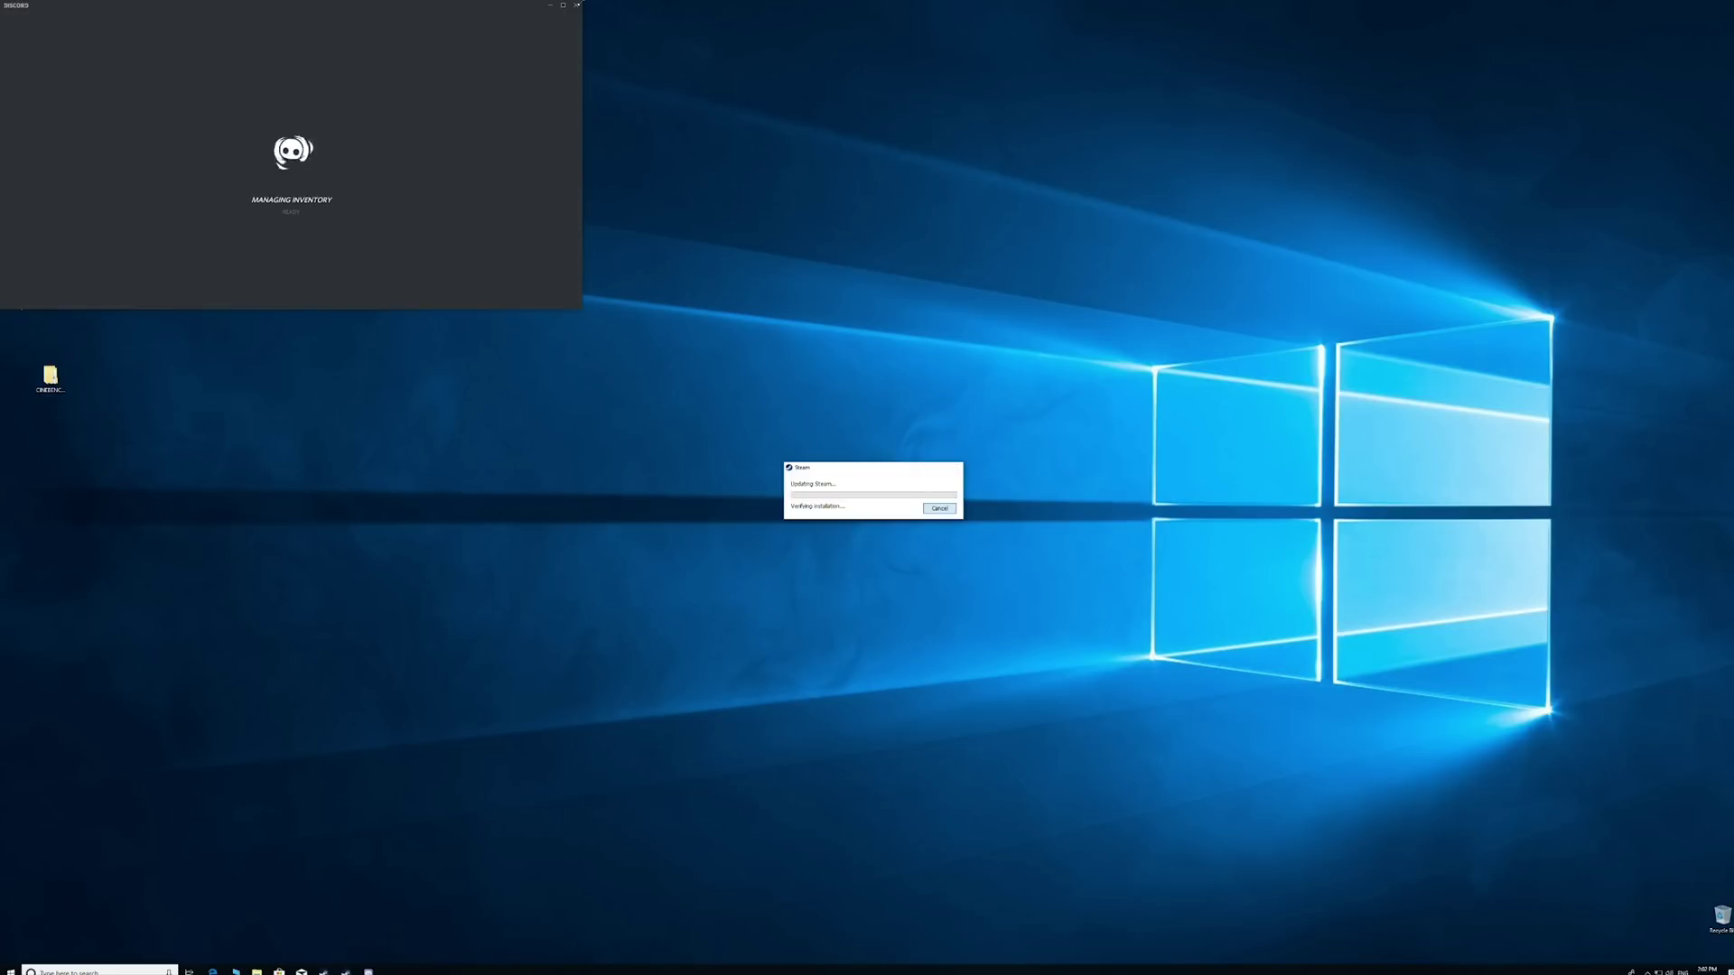
Close Discord and launch CPU-Z, allowing it to run.
click(578, 5)
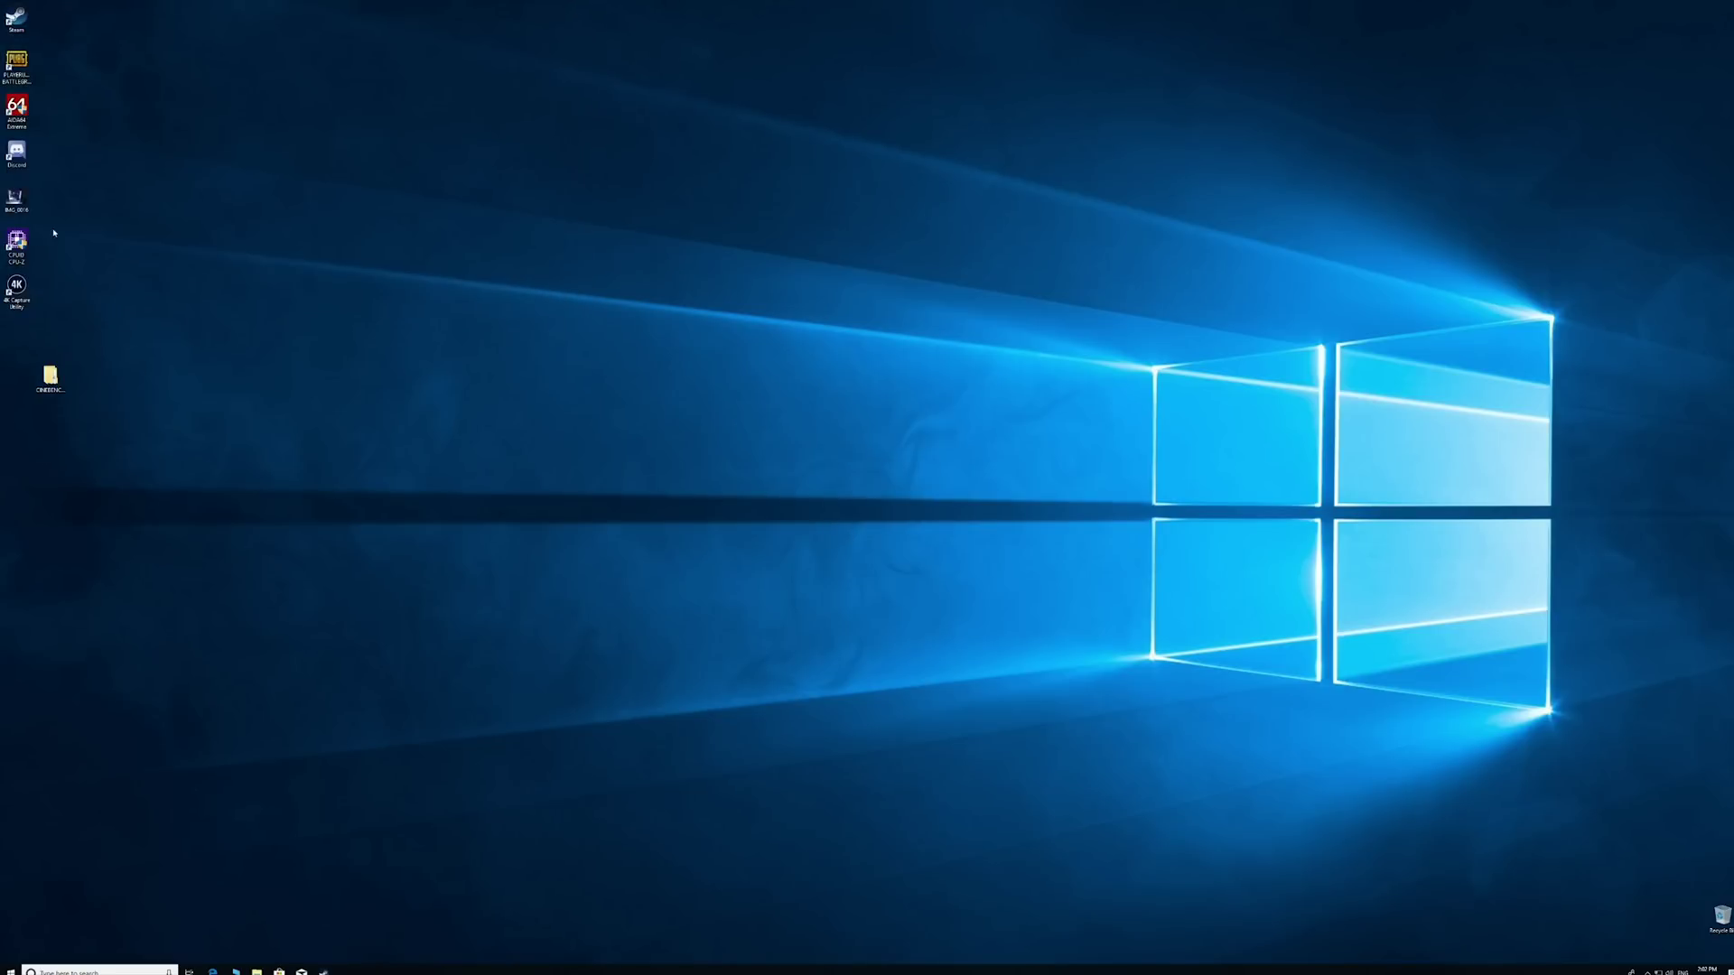
double_click(18, 242)
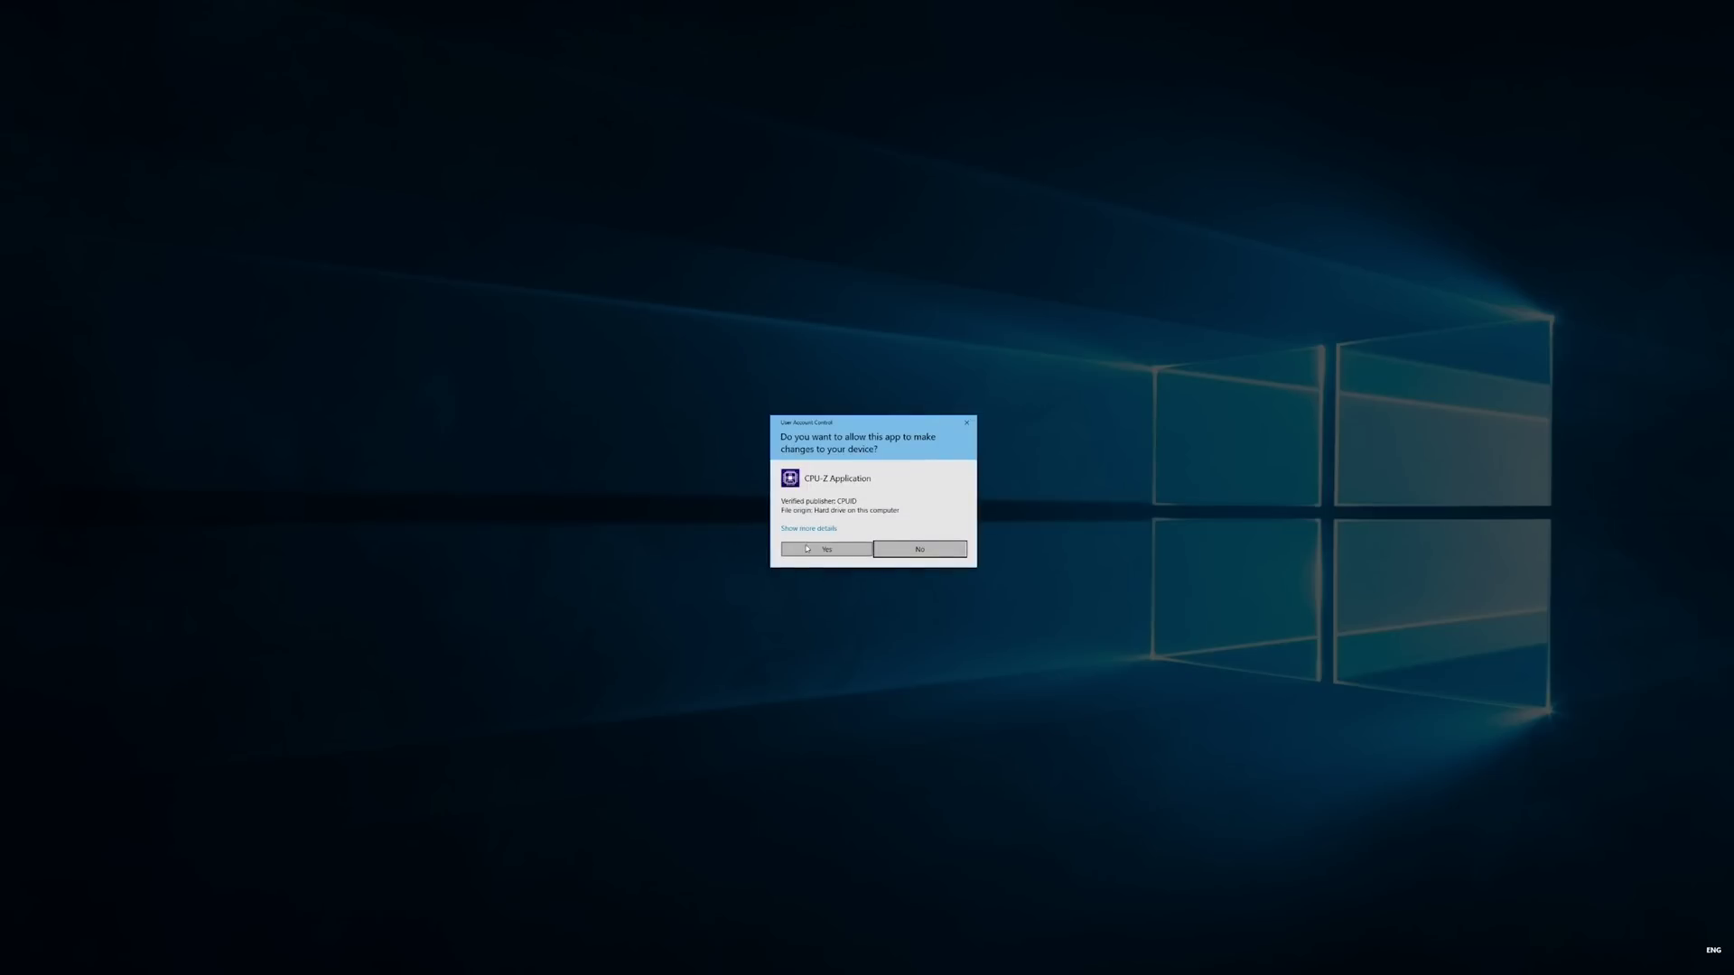
click(809, 548)
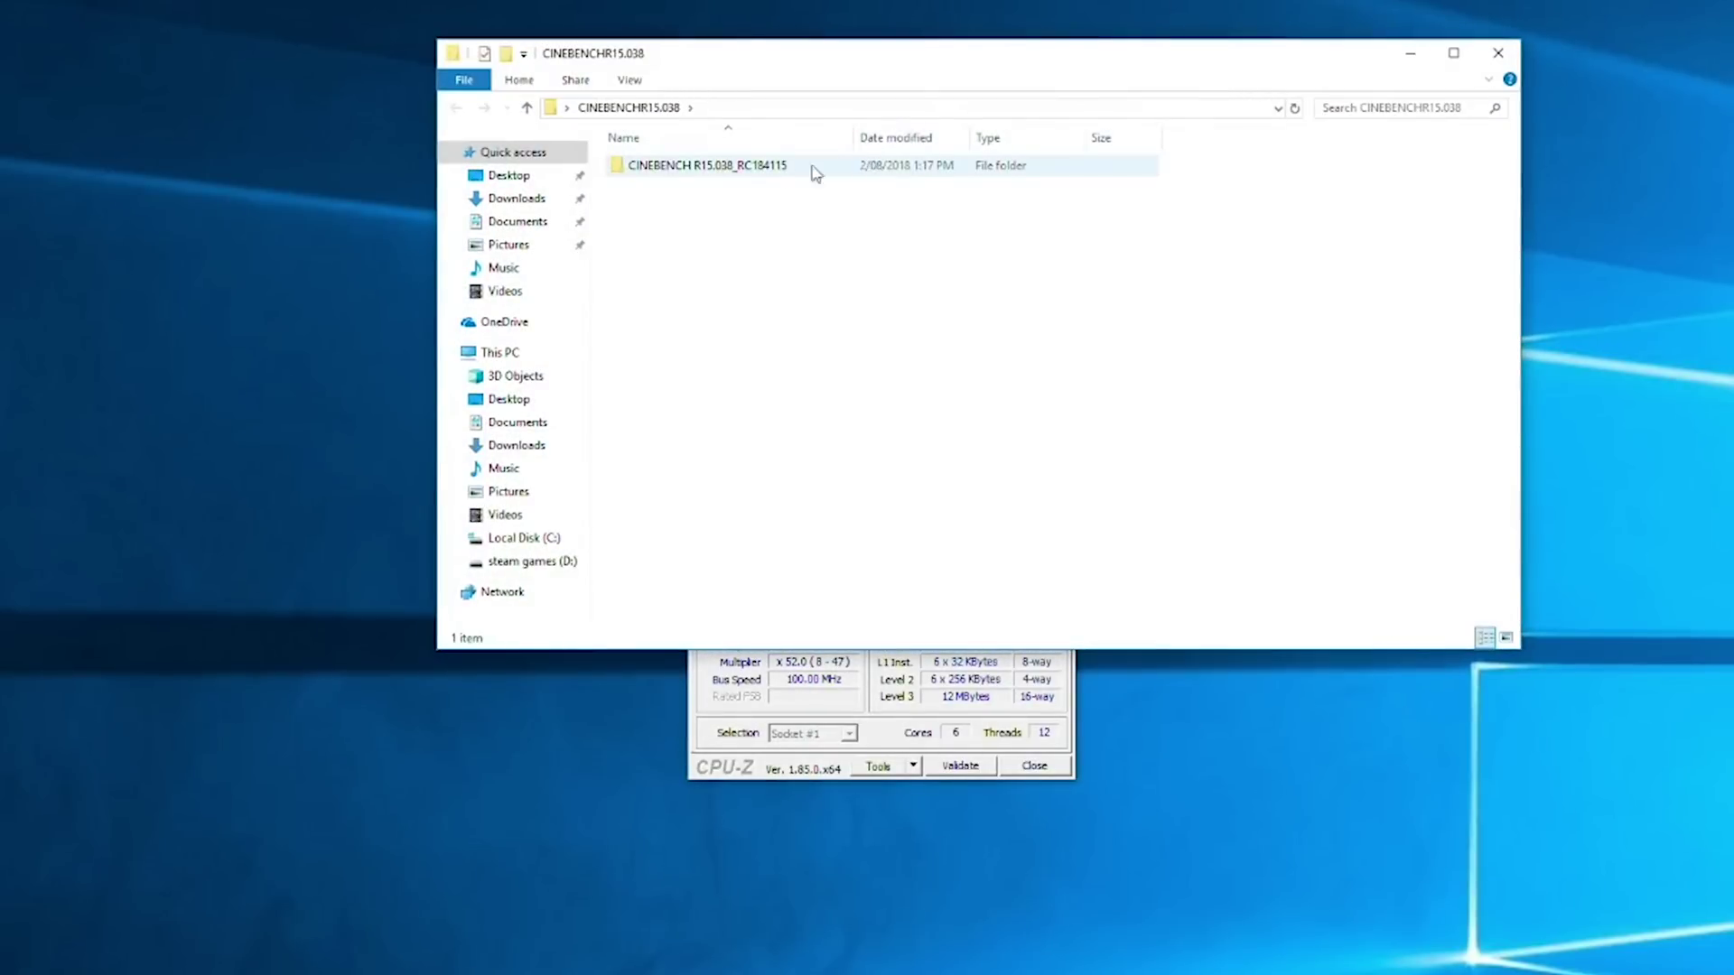
Launch Cinebench R15 64-bit from its folder, accept the licence, and restore it to a window.
click(787, 168)
double_click(787, 168)
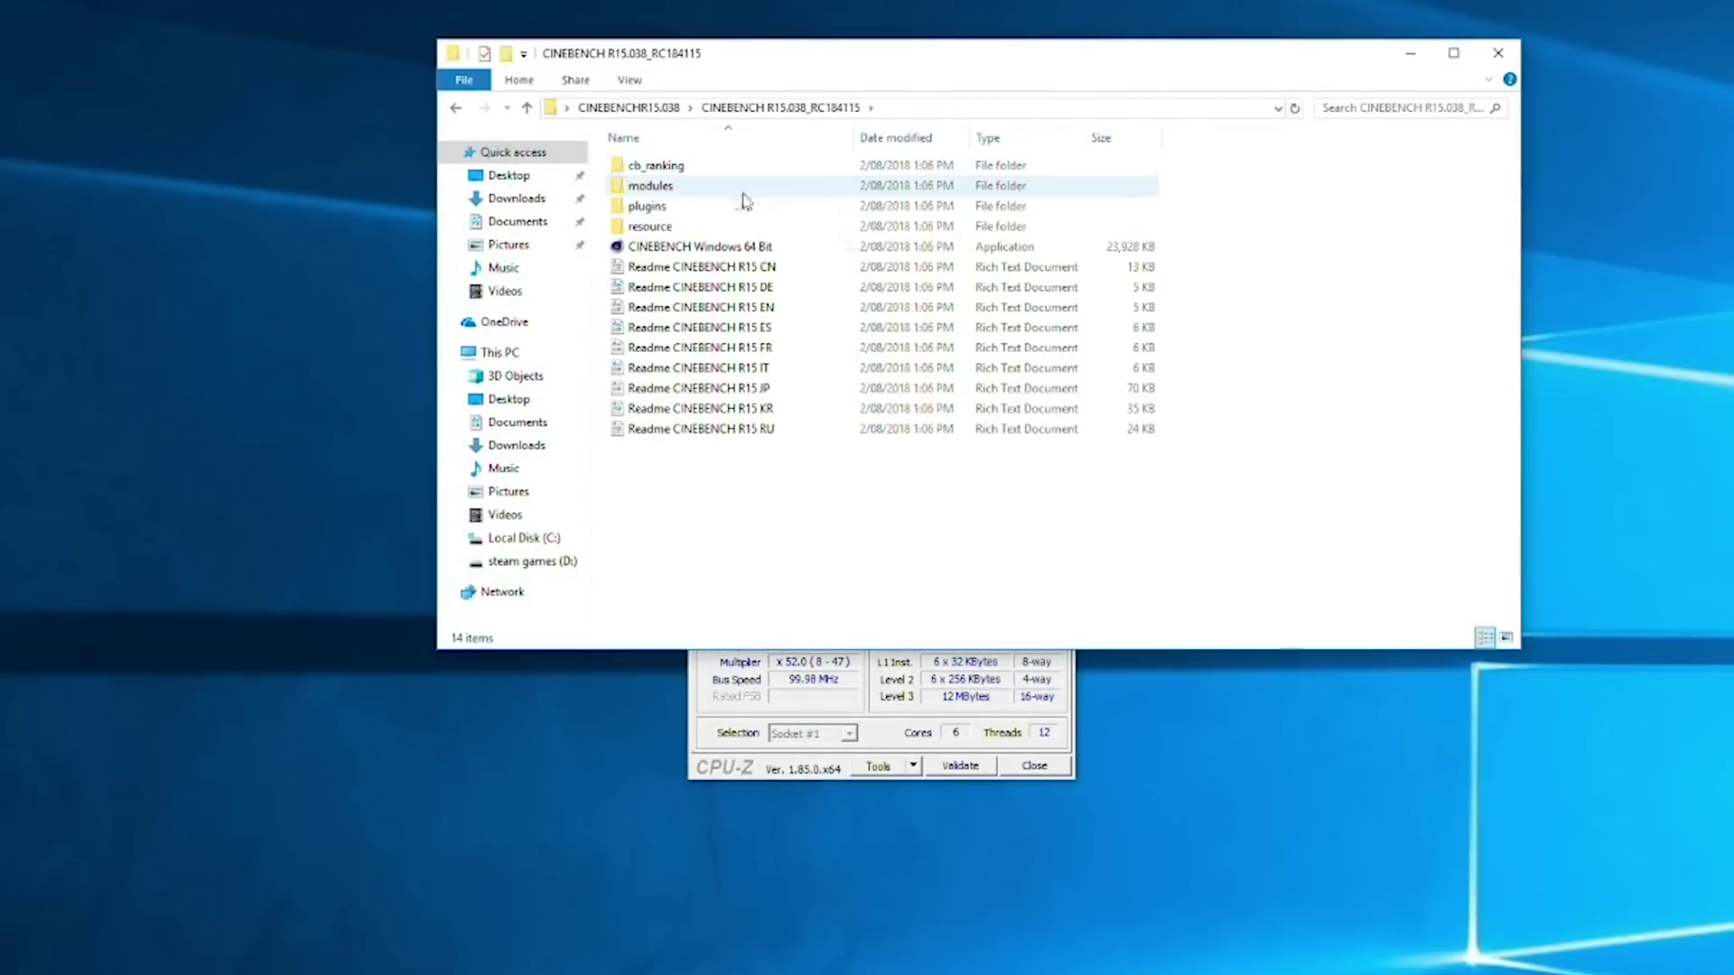
double_click(776, 246)
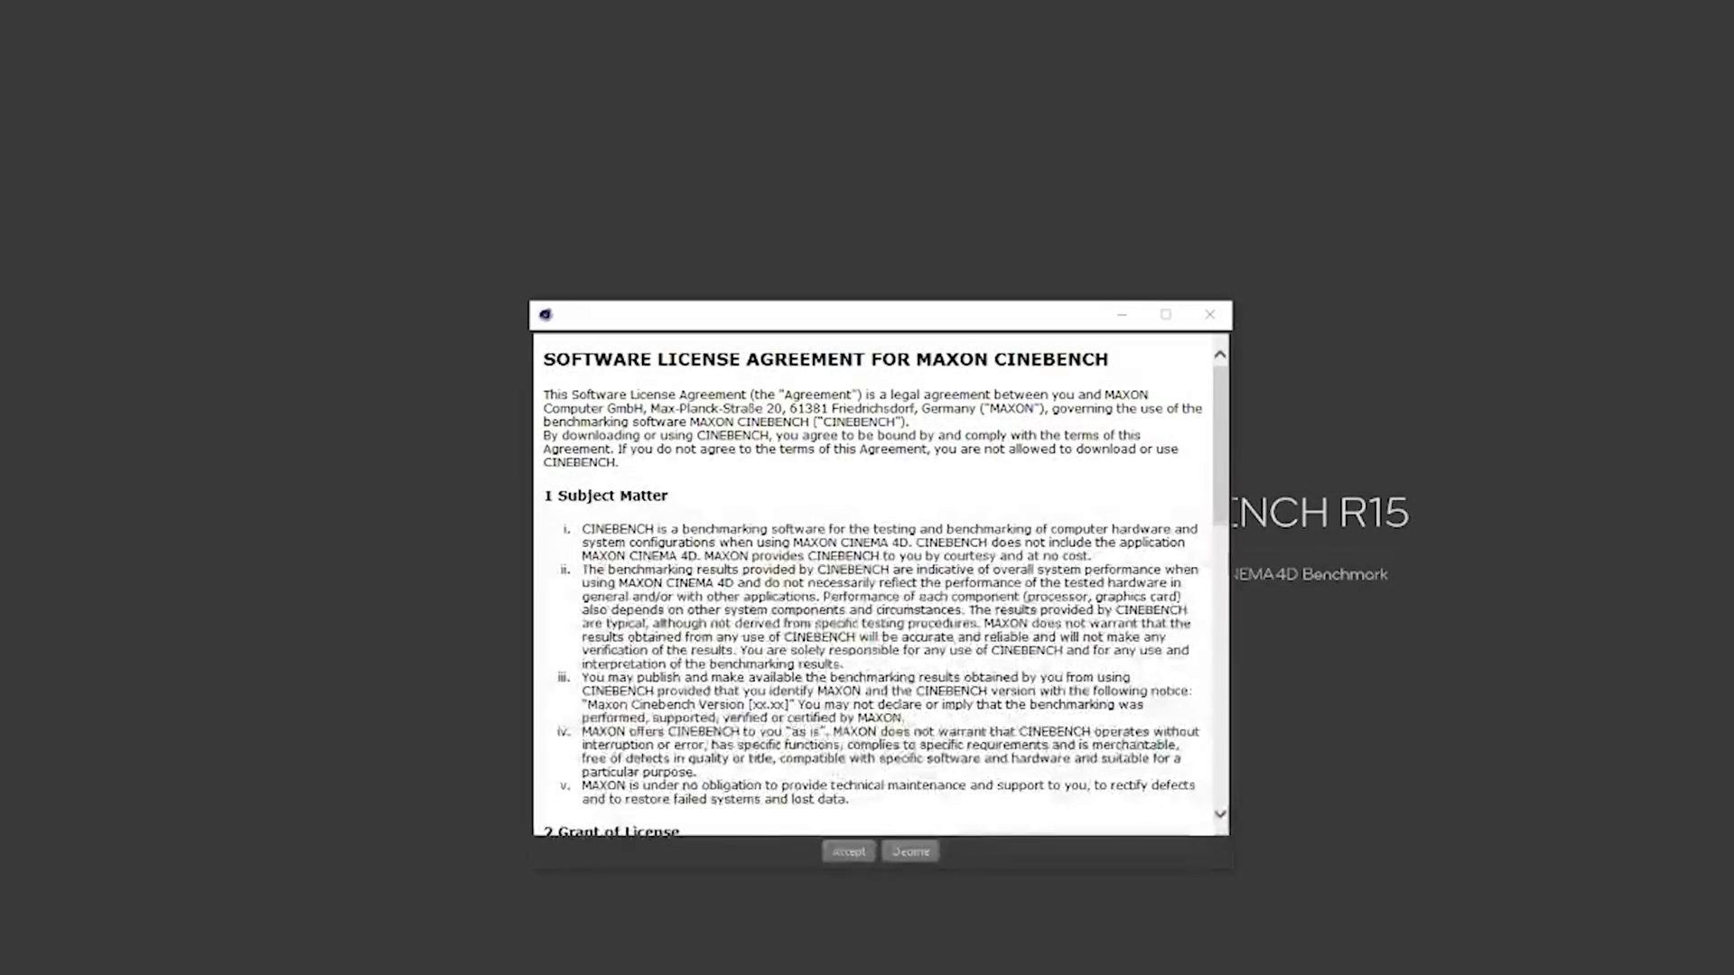
click(848, 852)
click(1714, 4)
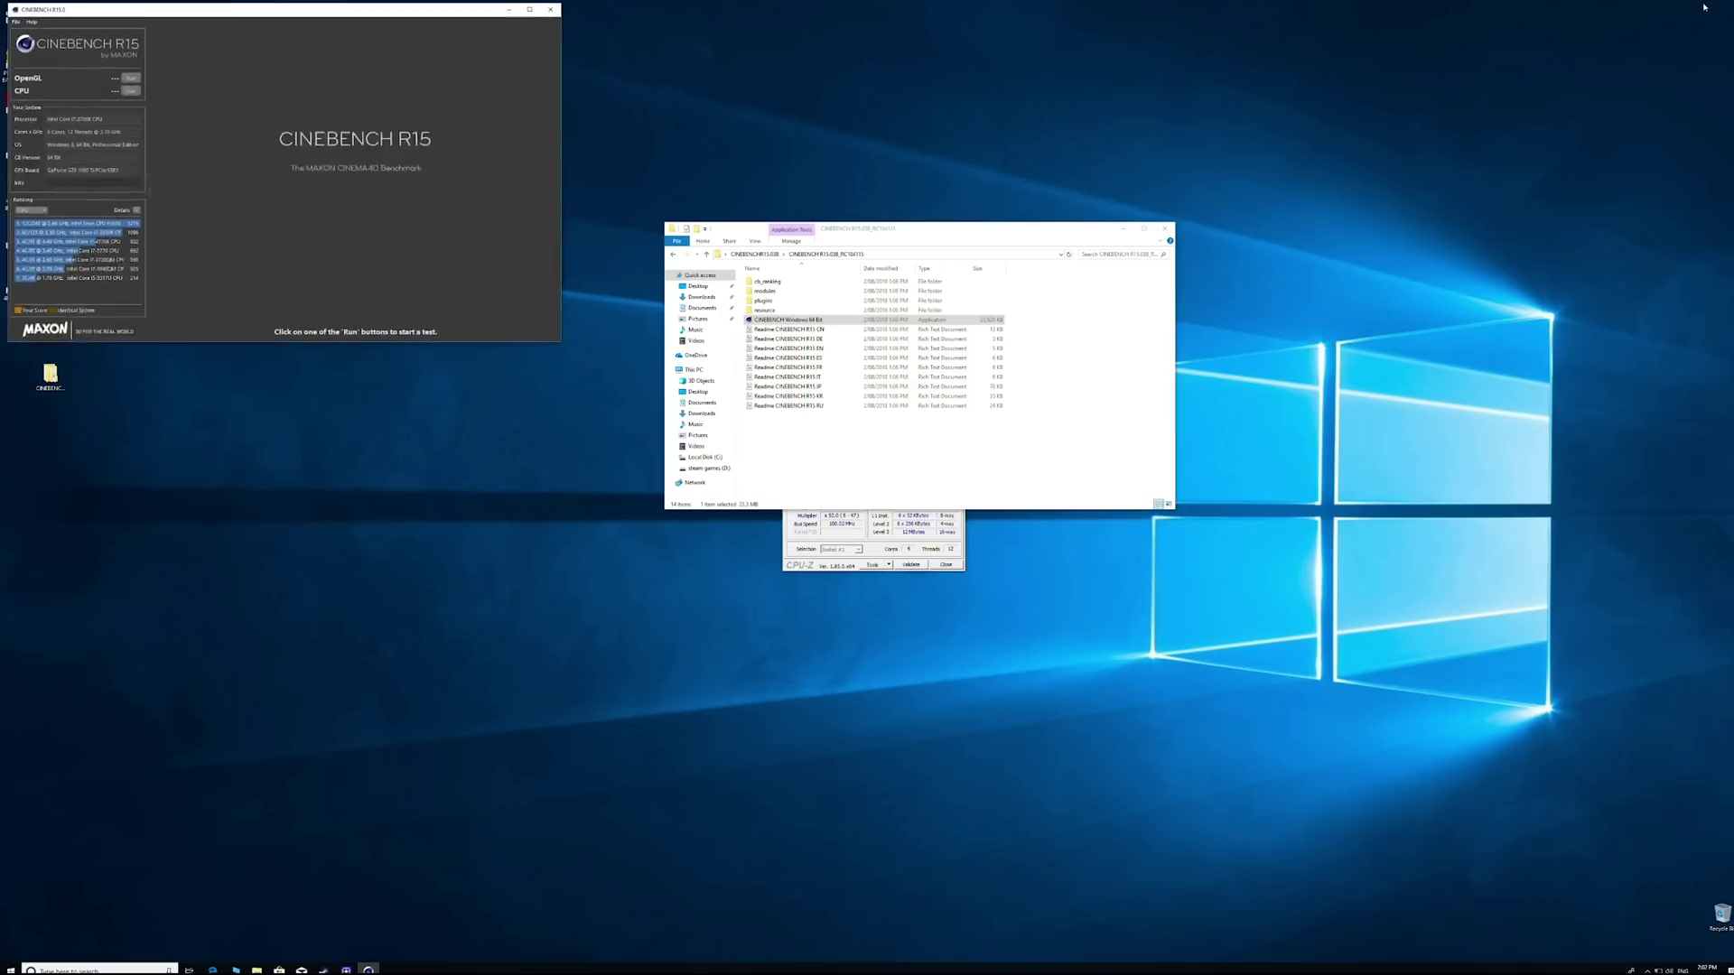
Show Task Manager's CPU performance graph and move it to the upper right.
click(537, 681)
key(ctrl+alt+Delete)
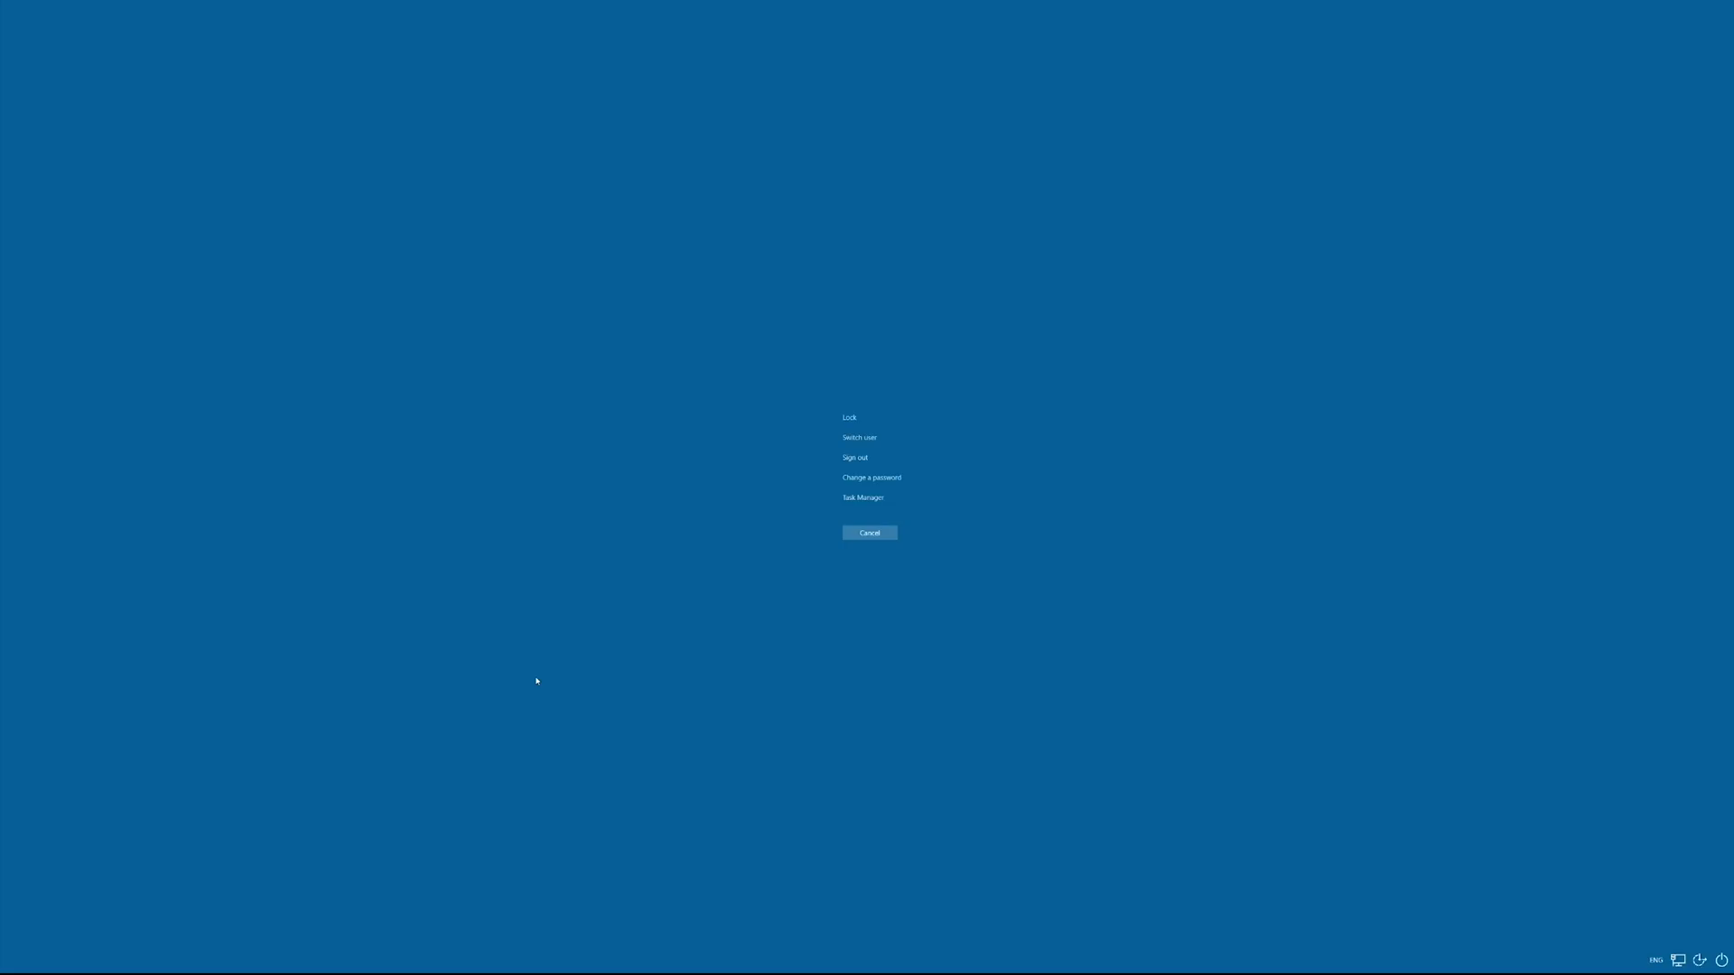
click(846, 500)
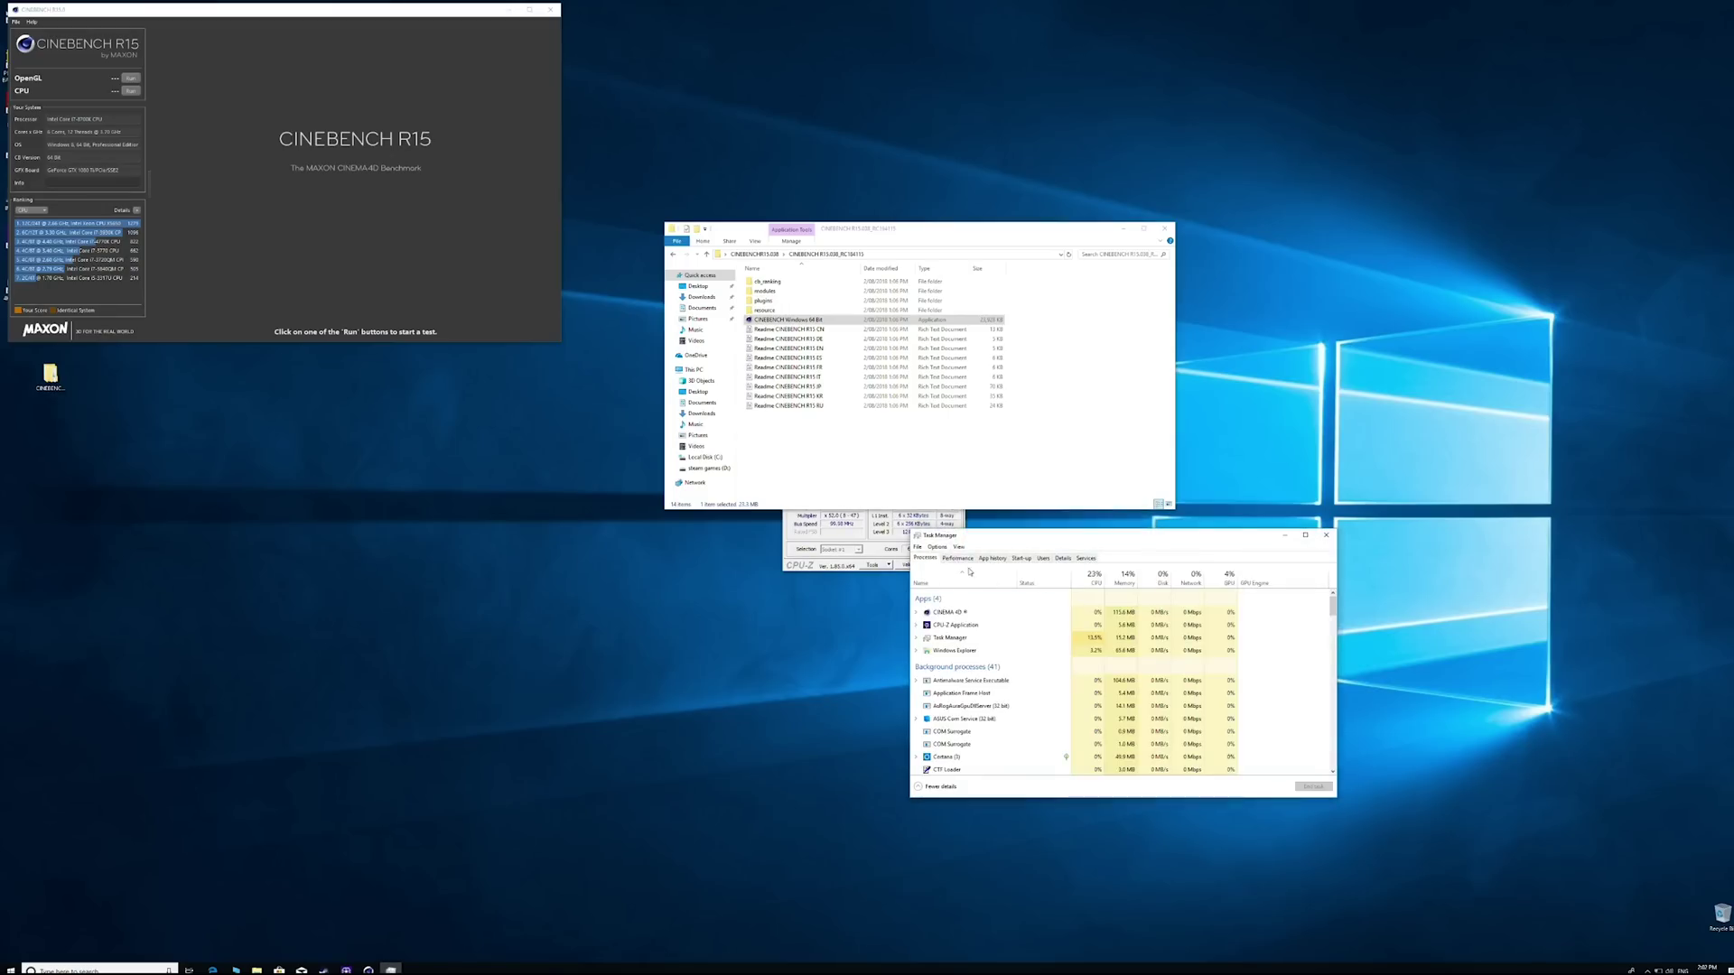
click(961, 559)
drag(1095, 532, 1329, 398)
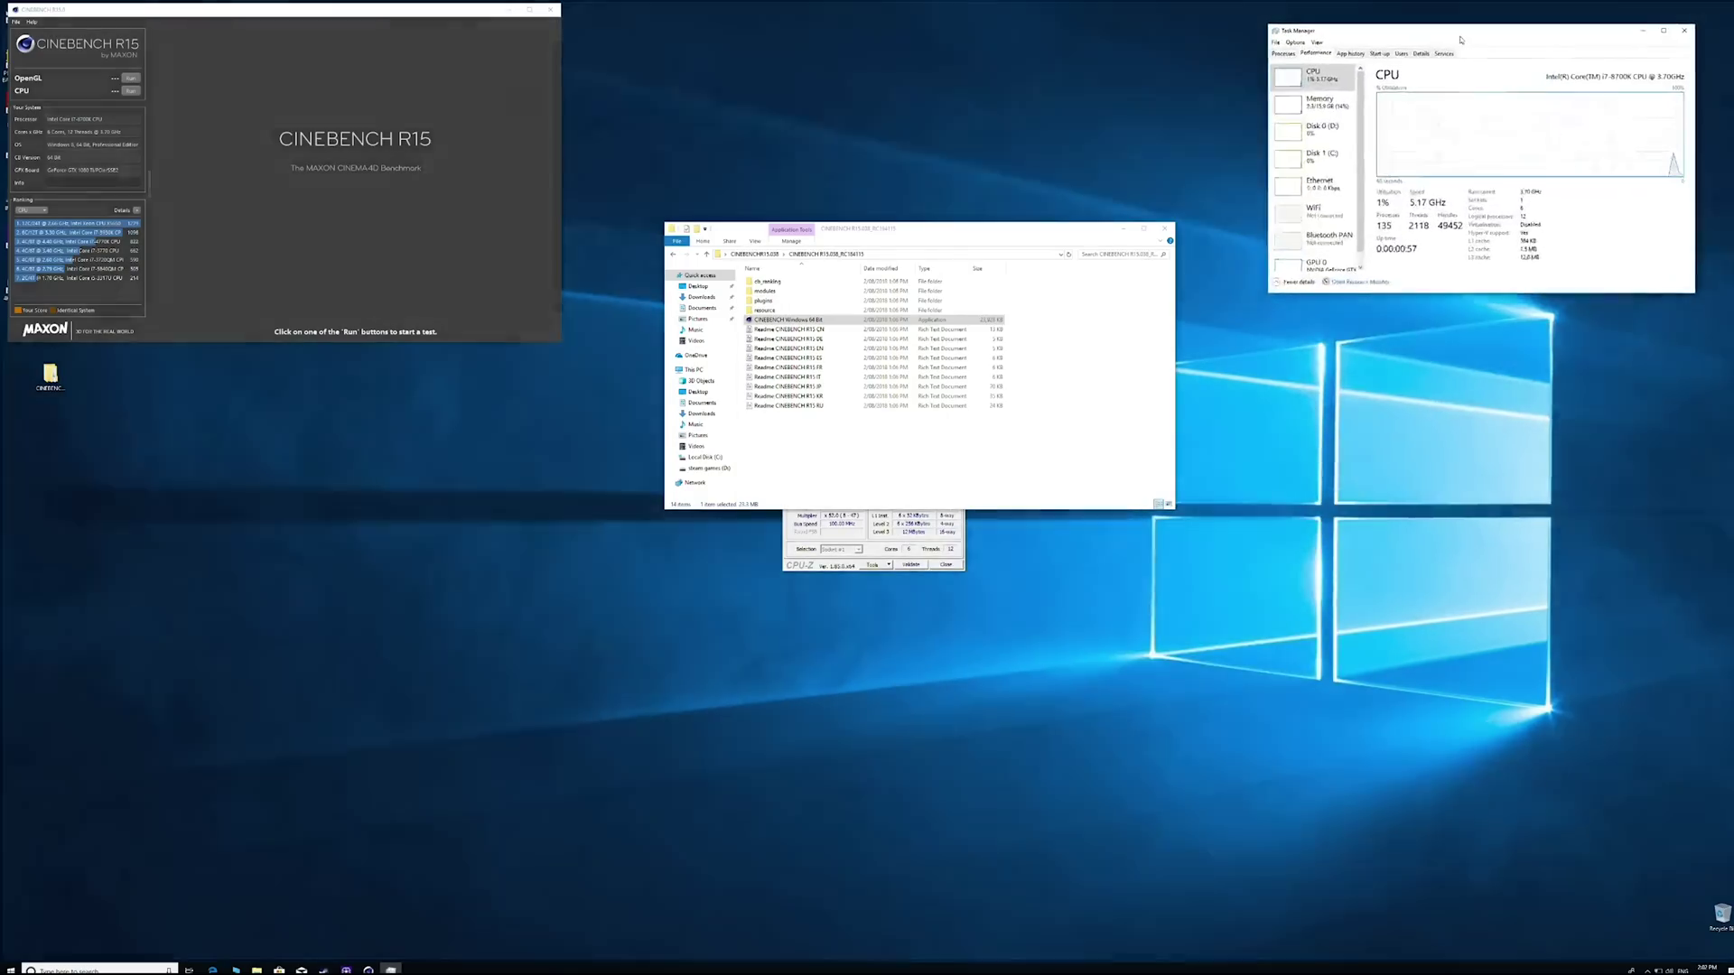
Nudge the Task Manager window slightly up and to the right beside Cinebench.
drag(1460, 41, 1472, 31)
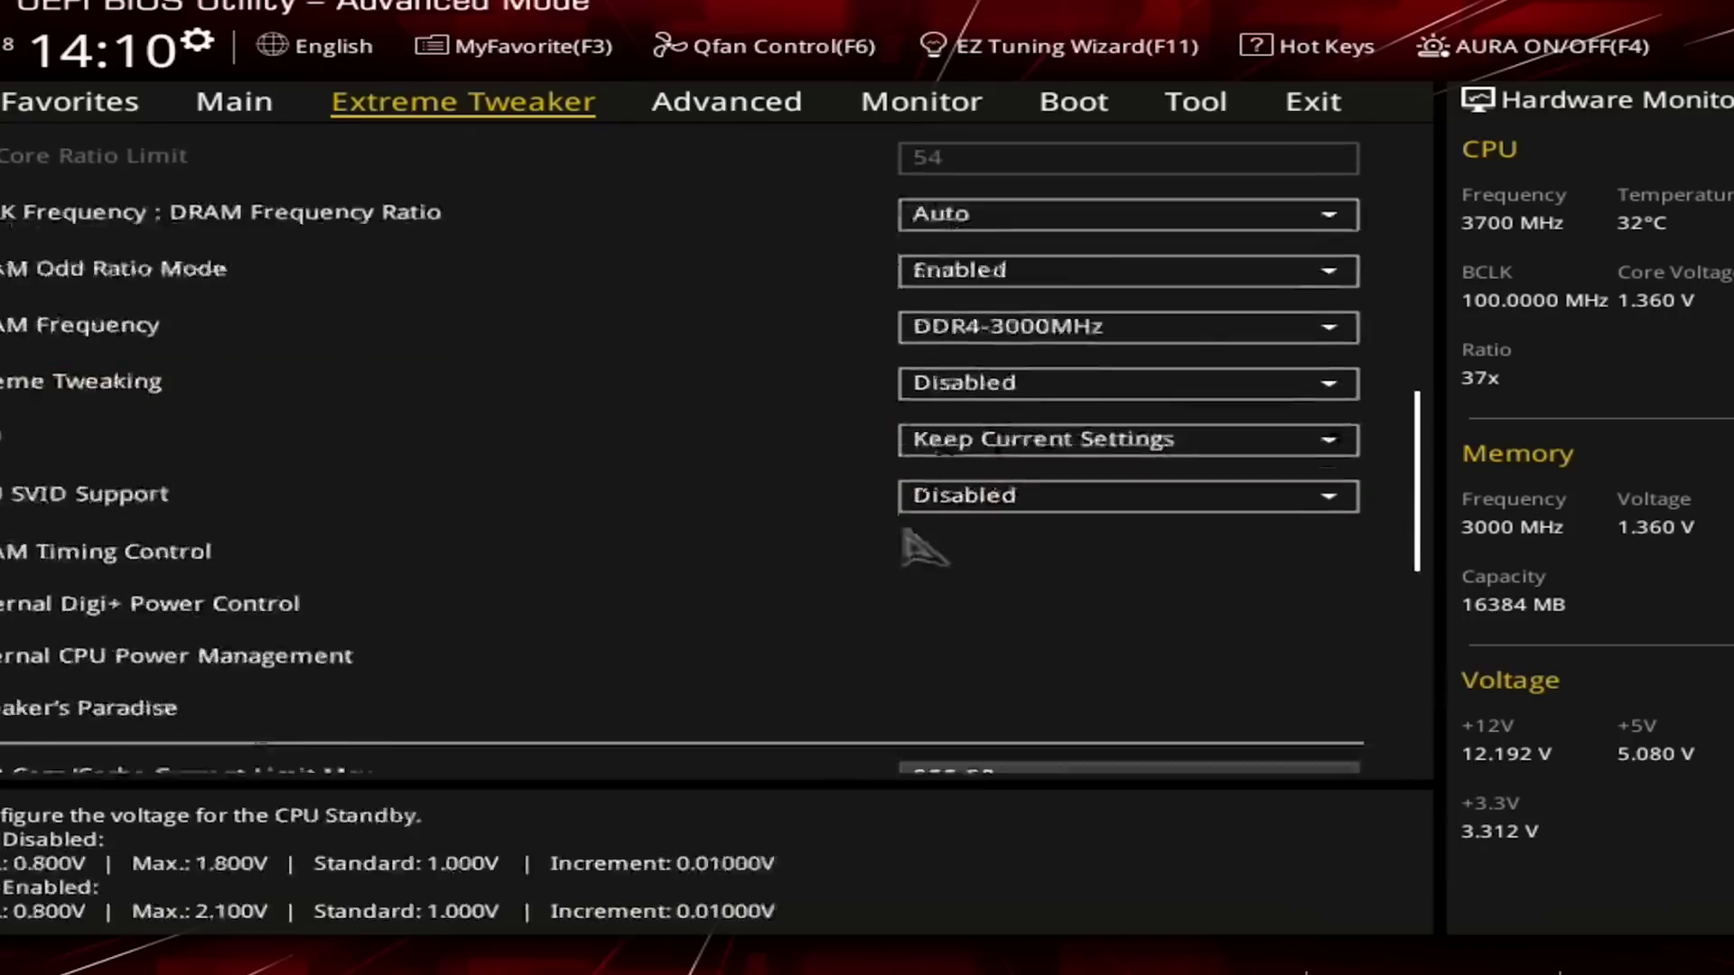
Switch CPU Core/Cache Voltage to Manual Mode and enter a 1.520 V Core Voltage Override.
scroll(948, 542, down, 5)
click(950, 352)
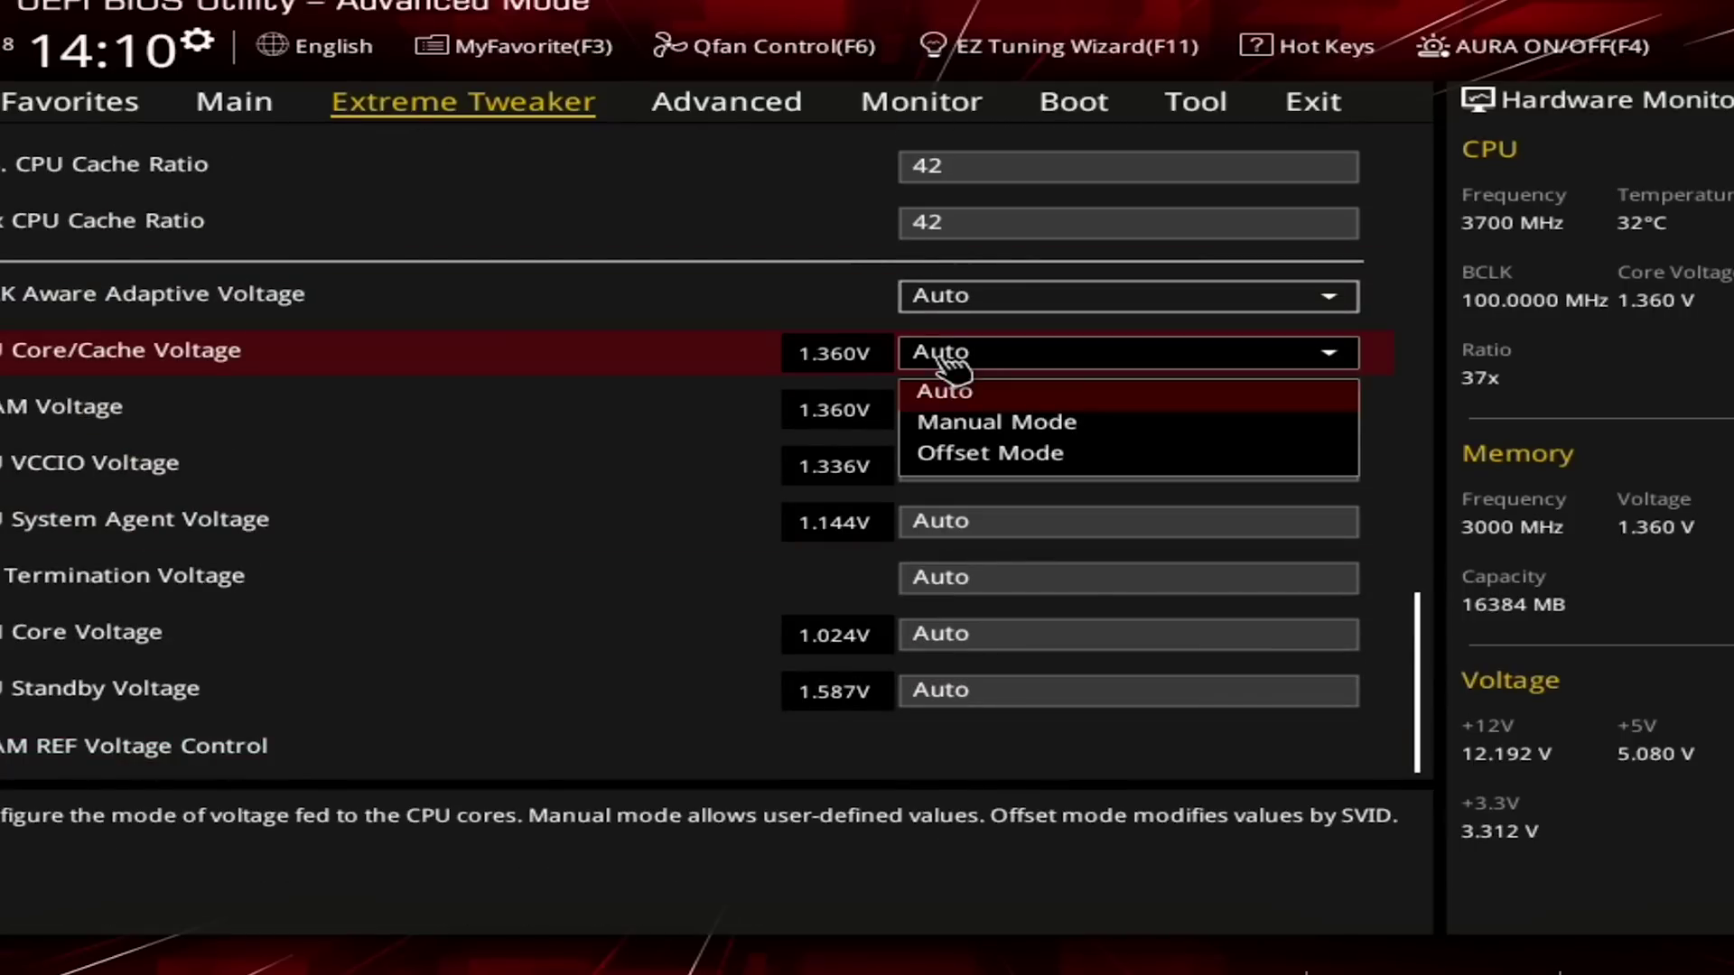
click(920, 430)
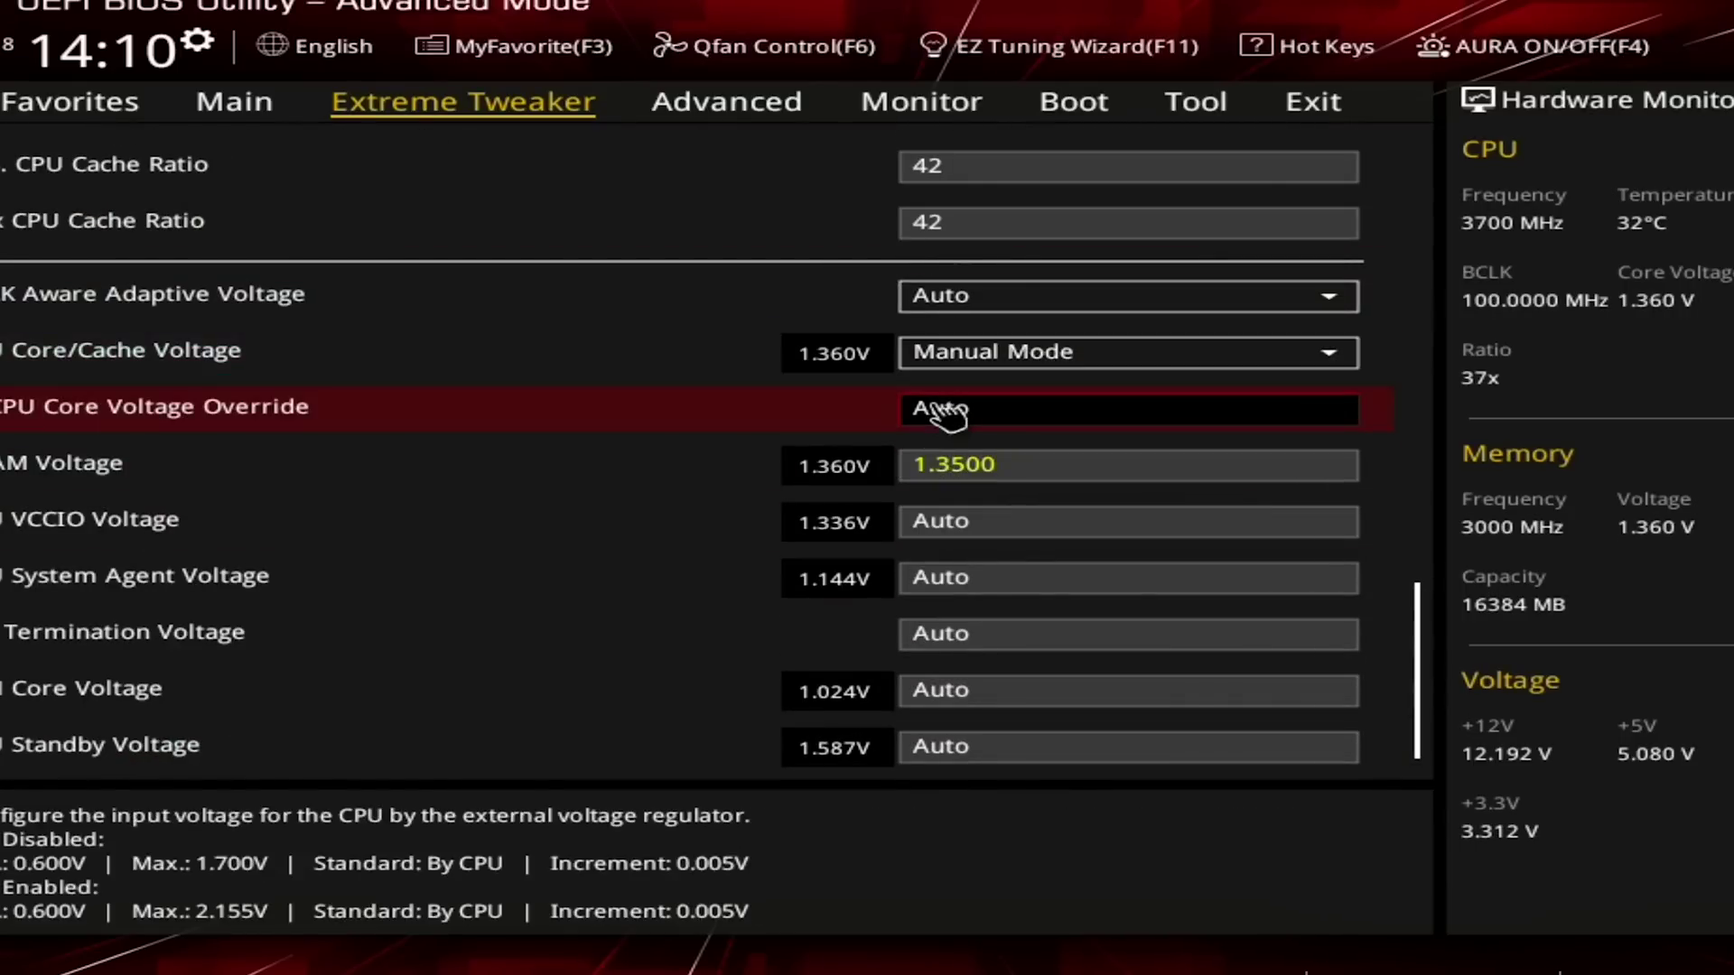
text(1.520)
key(Return)
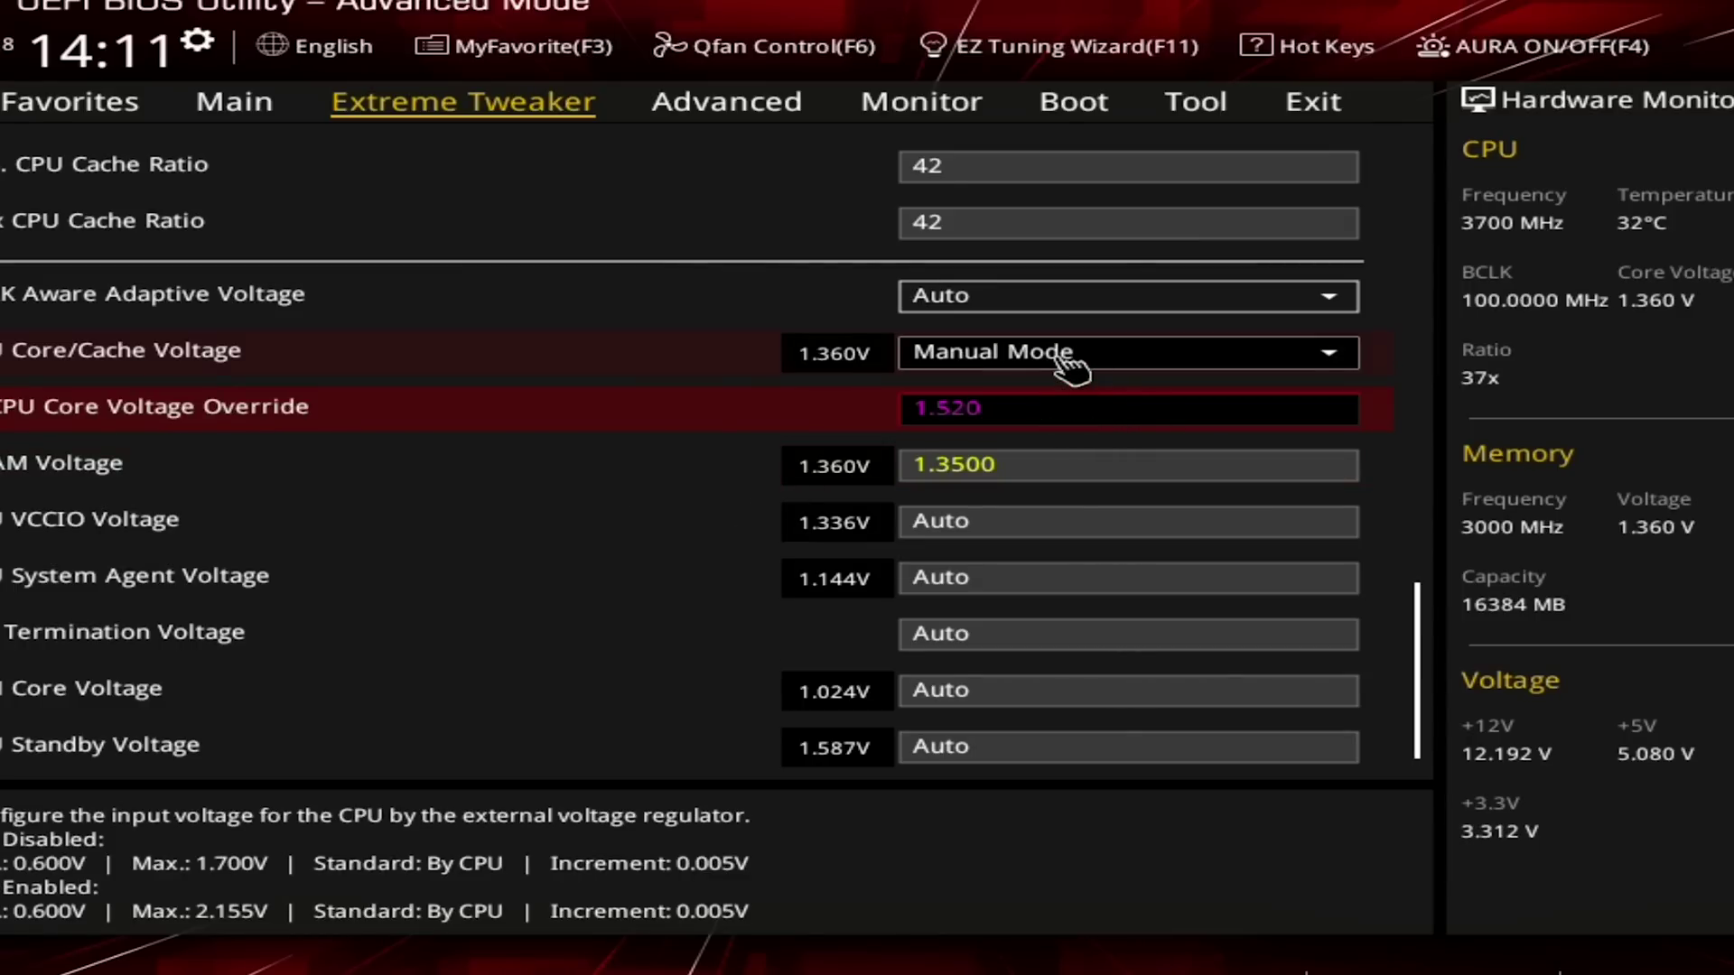
Re-edit the override's last digits, trying other values, and leave it at 1.520 V.
key(BackSpace)
key(BackSpace)
text(25)
key(BackSpace)
text(0)
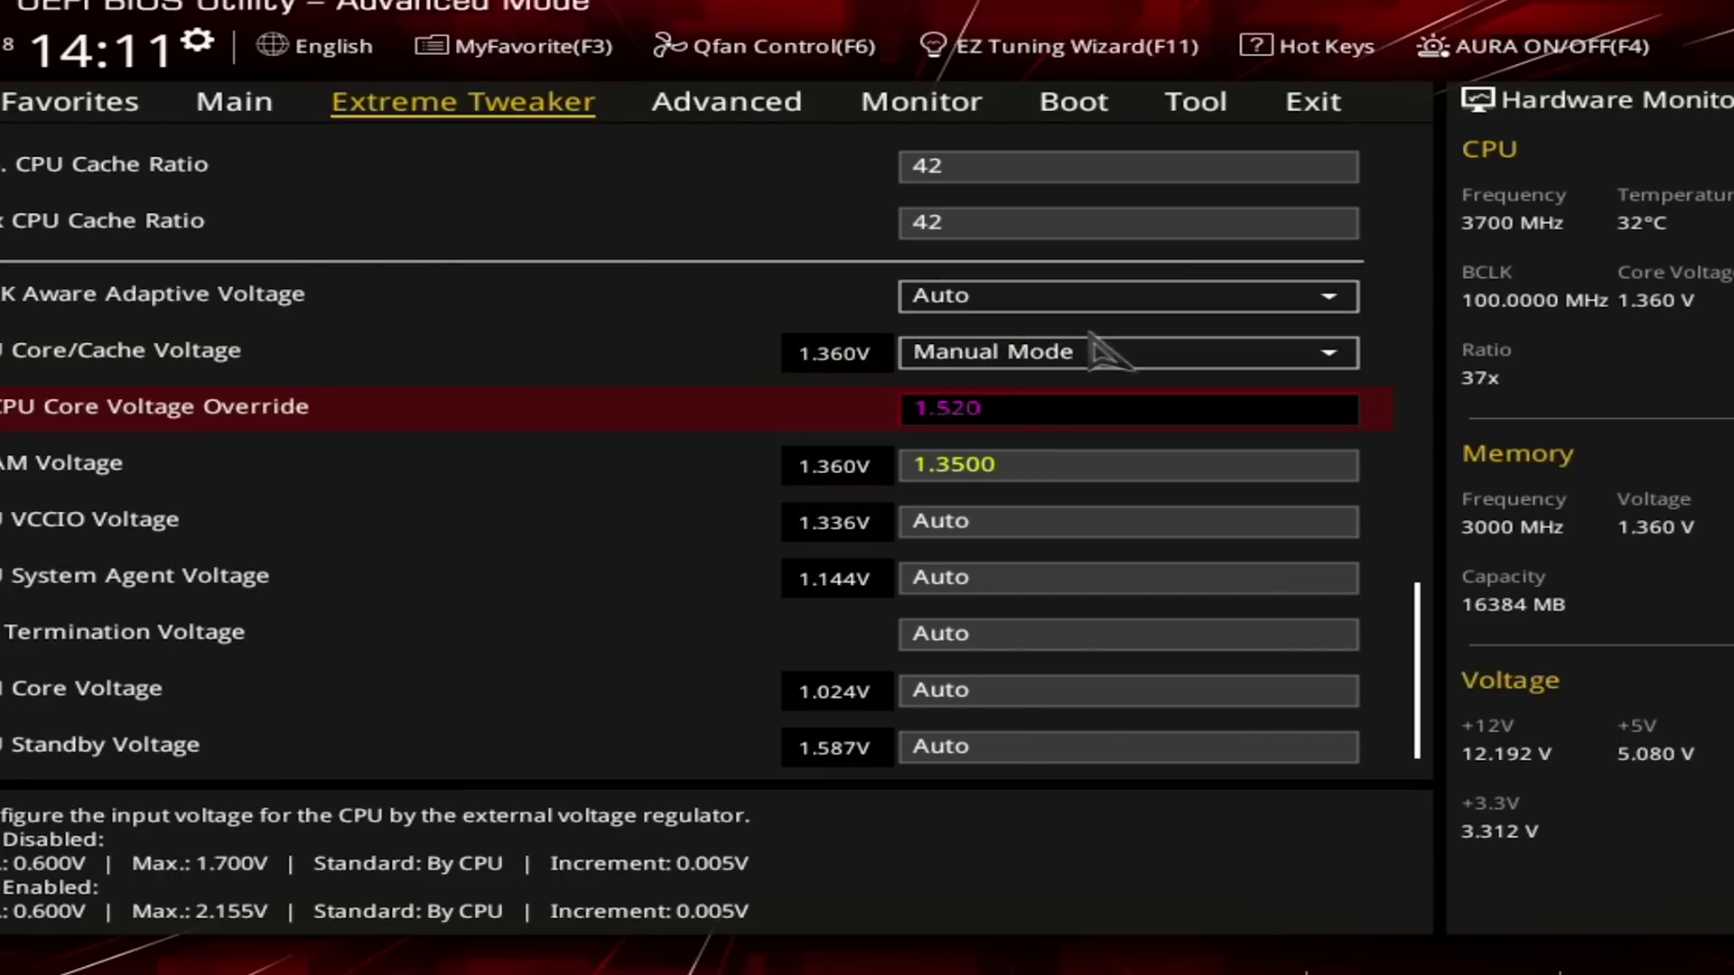
key(BackSpace)
text(5)
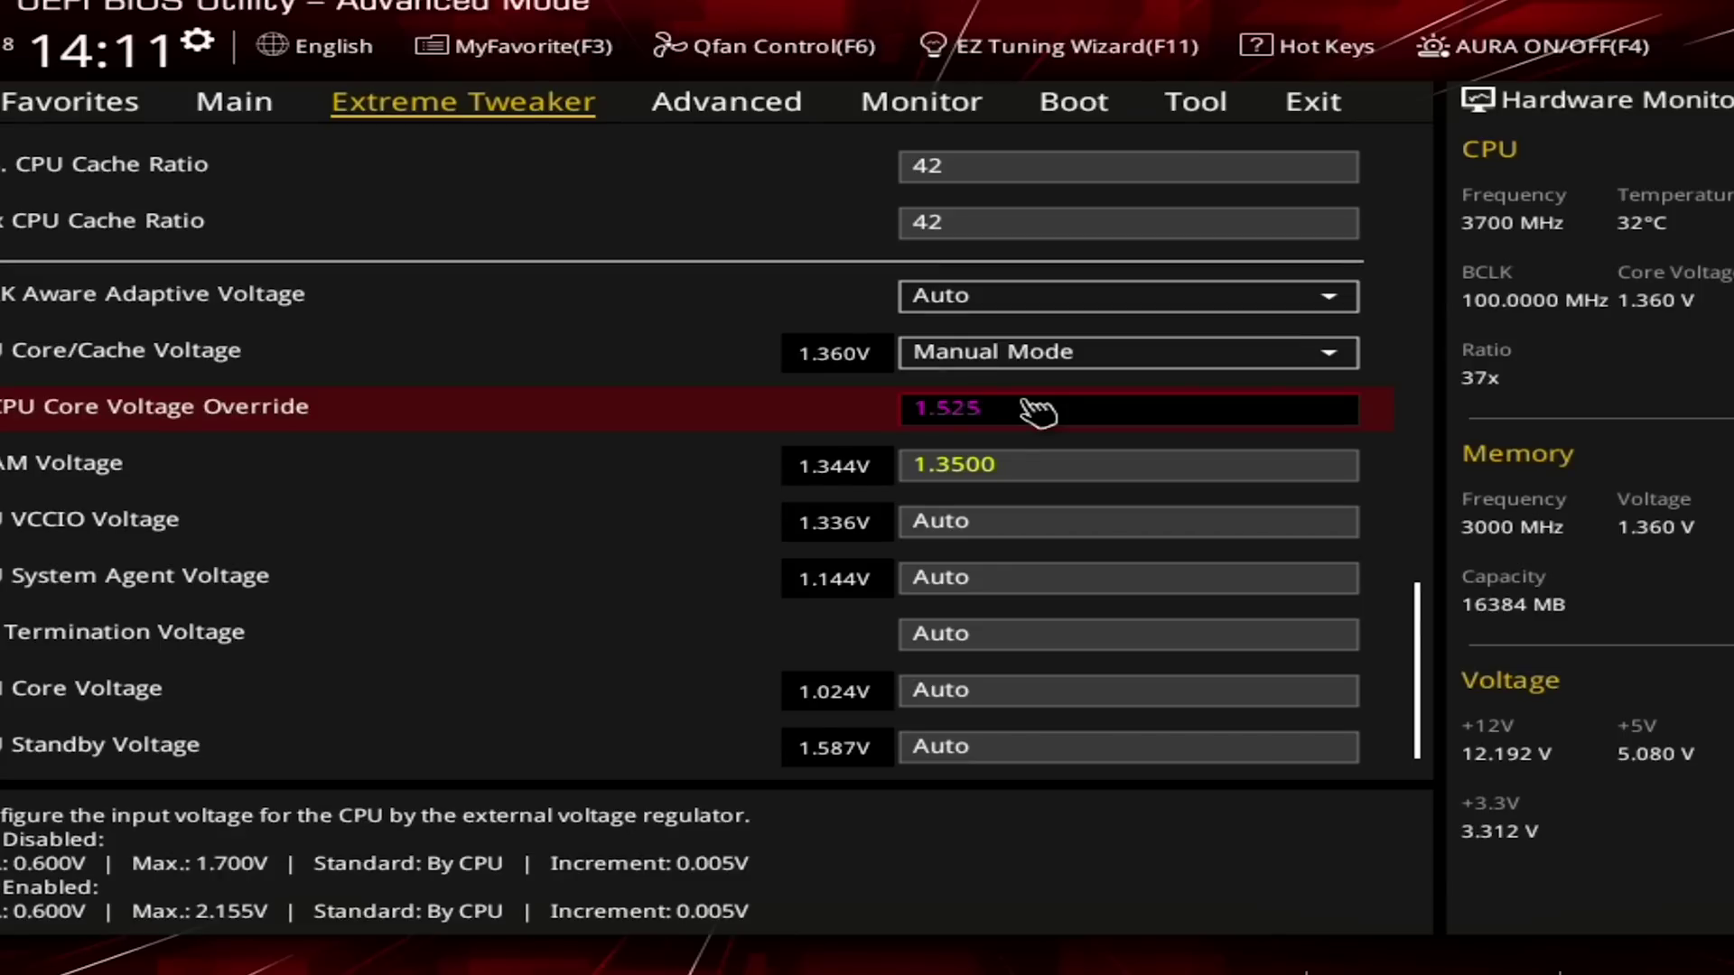
key(BackSpace)
text(0)
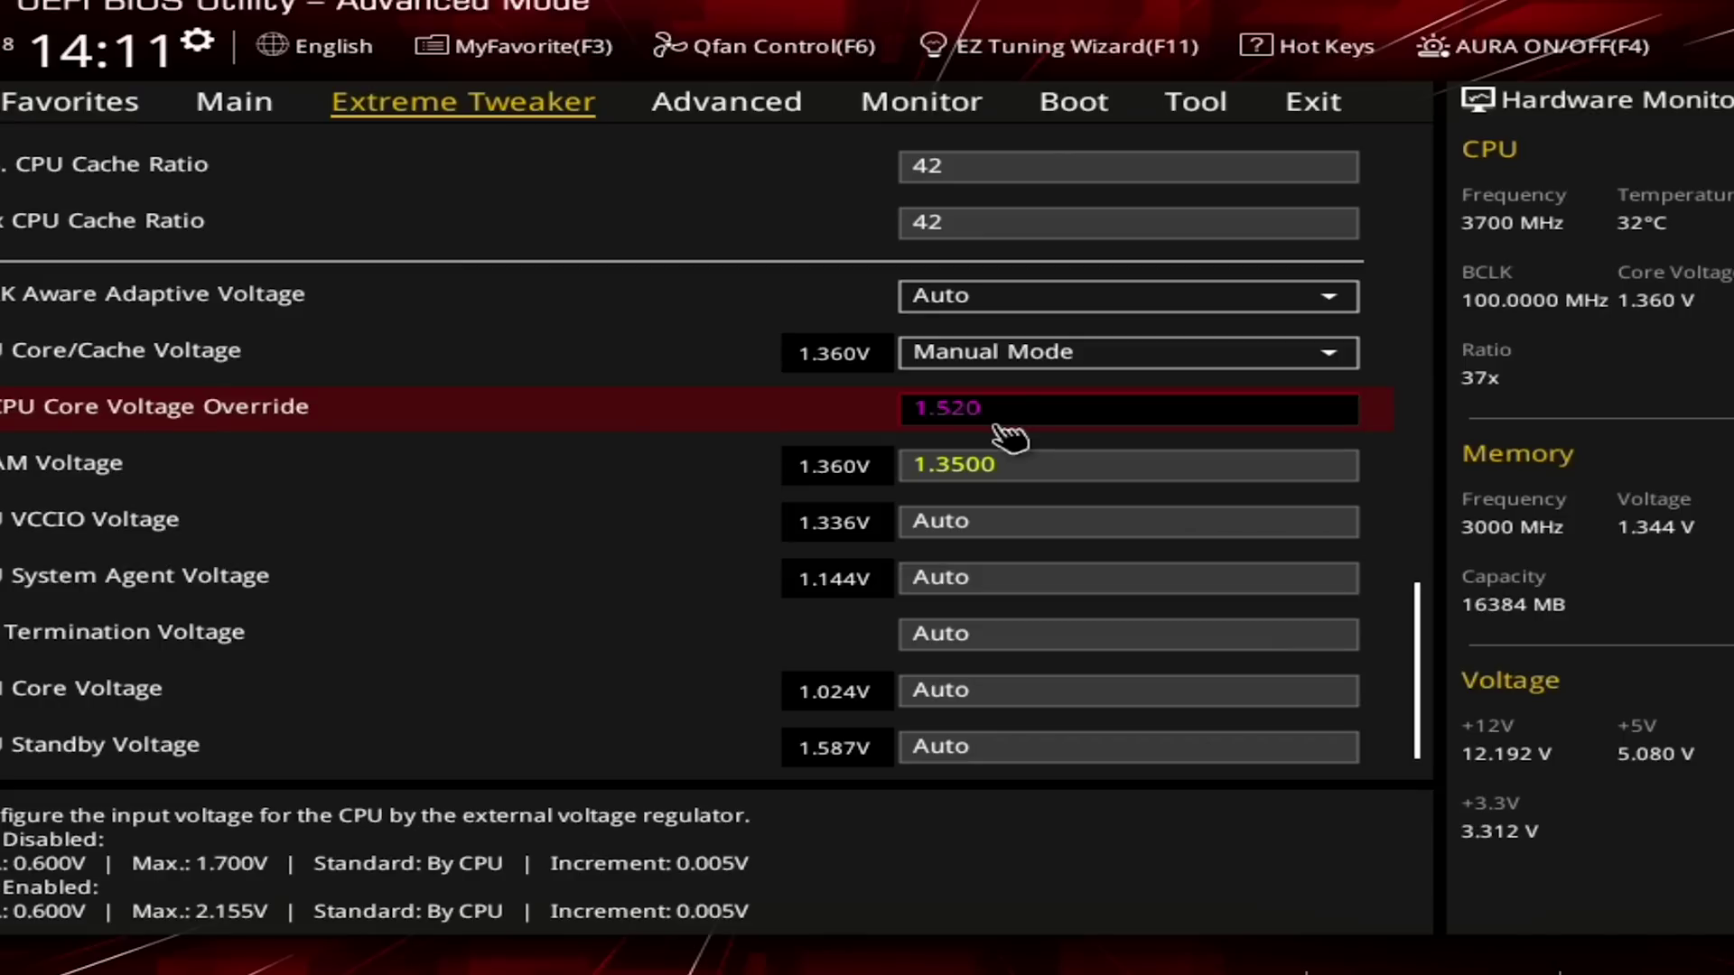
Apply the 1.520 V manual voltage with Save Changes & Reset from the Exit tab.
click(1337, 108)
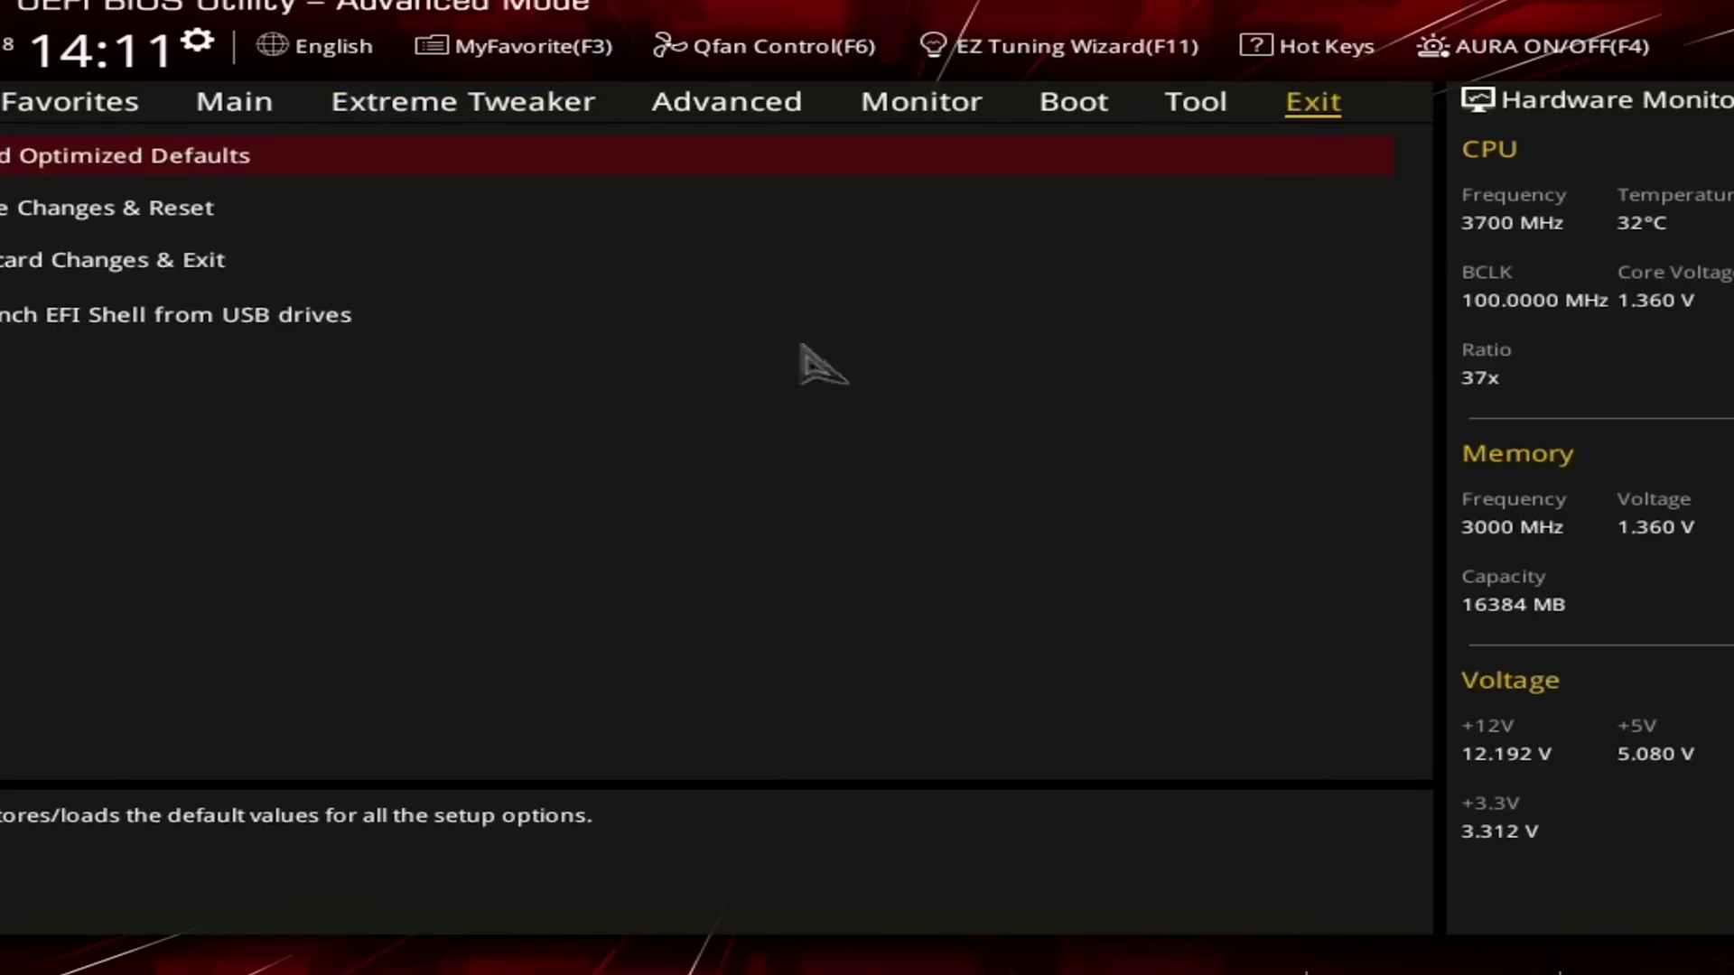
click(27, 217)
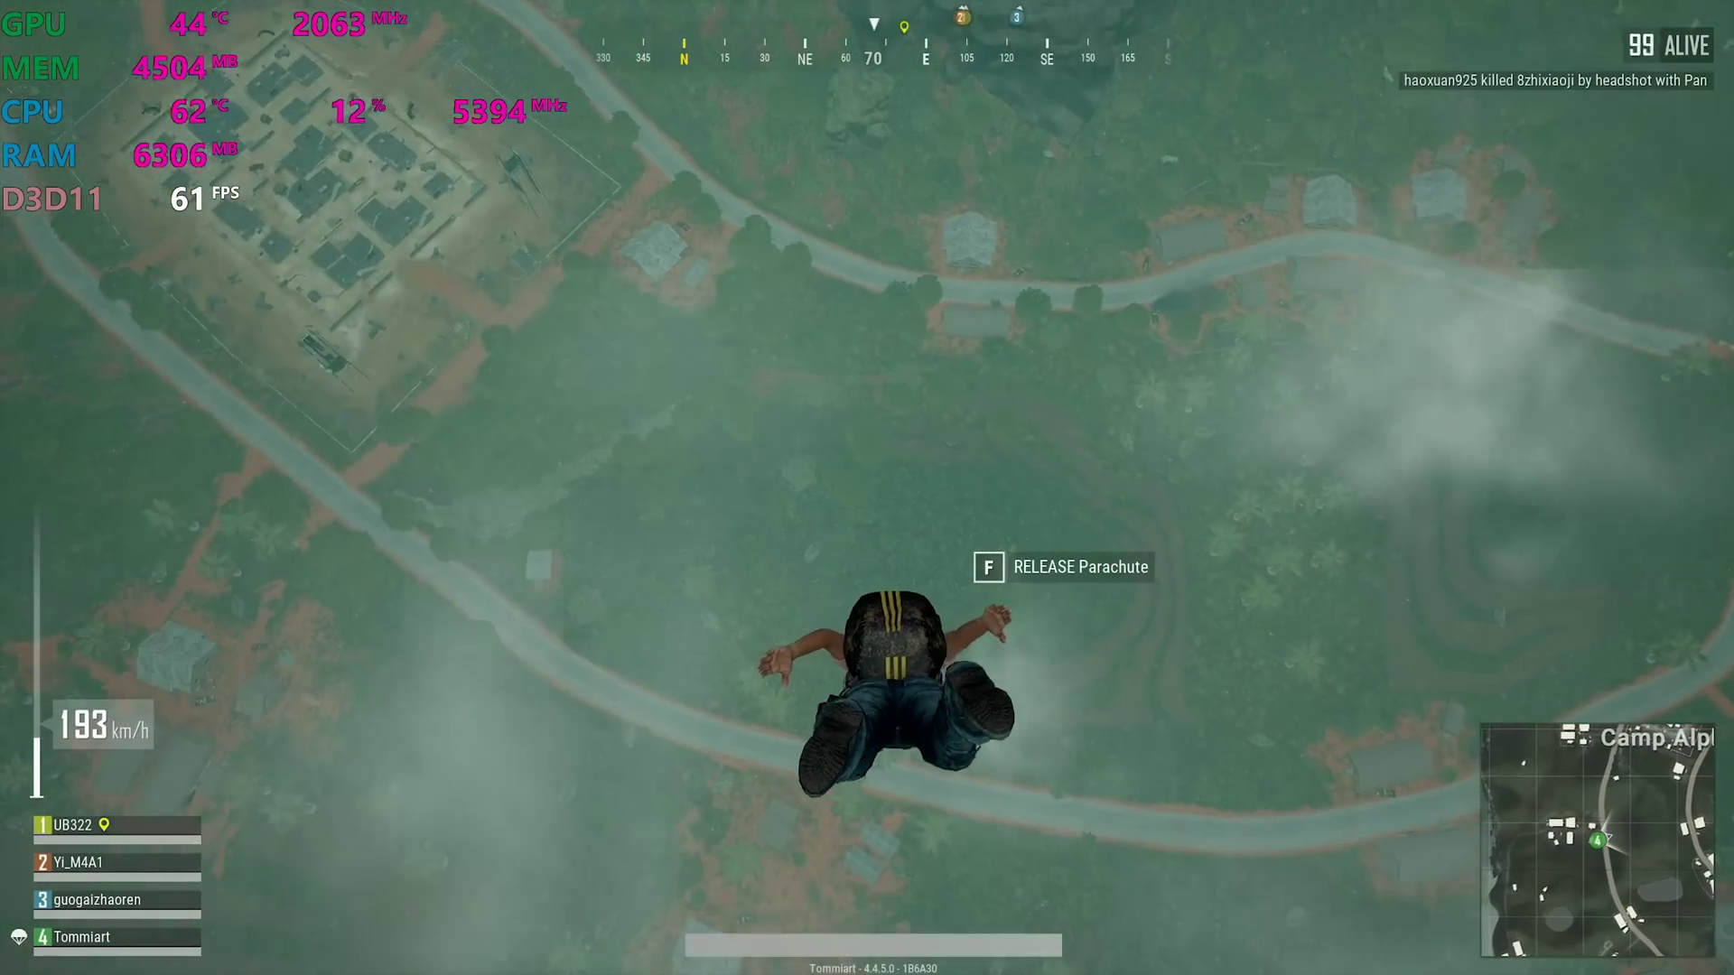
Dive, deploy the parachute near Camp Alpha, land and run along the rocks.
key(w)
key(f)
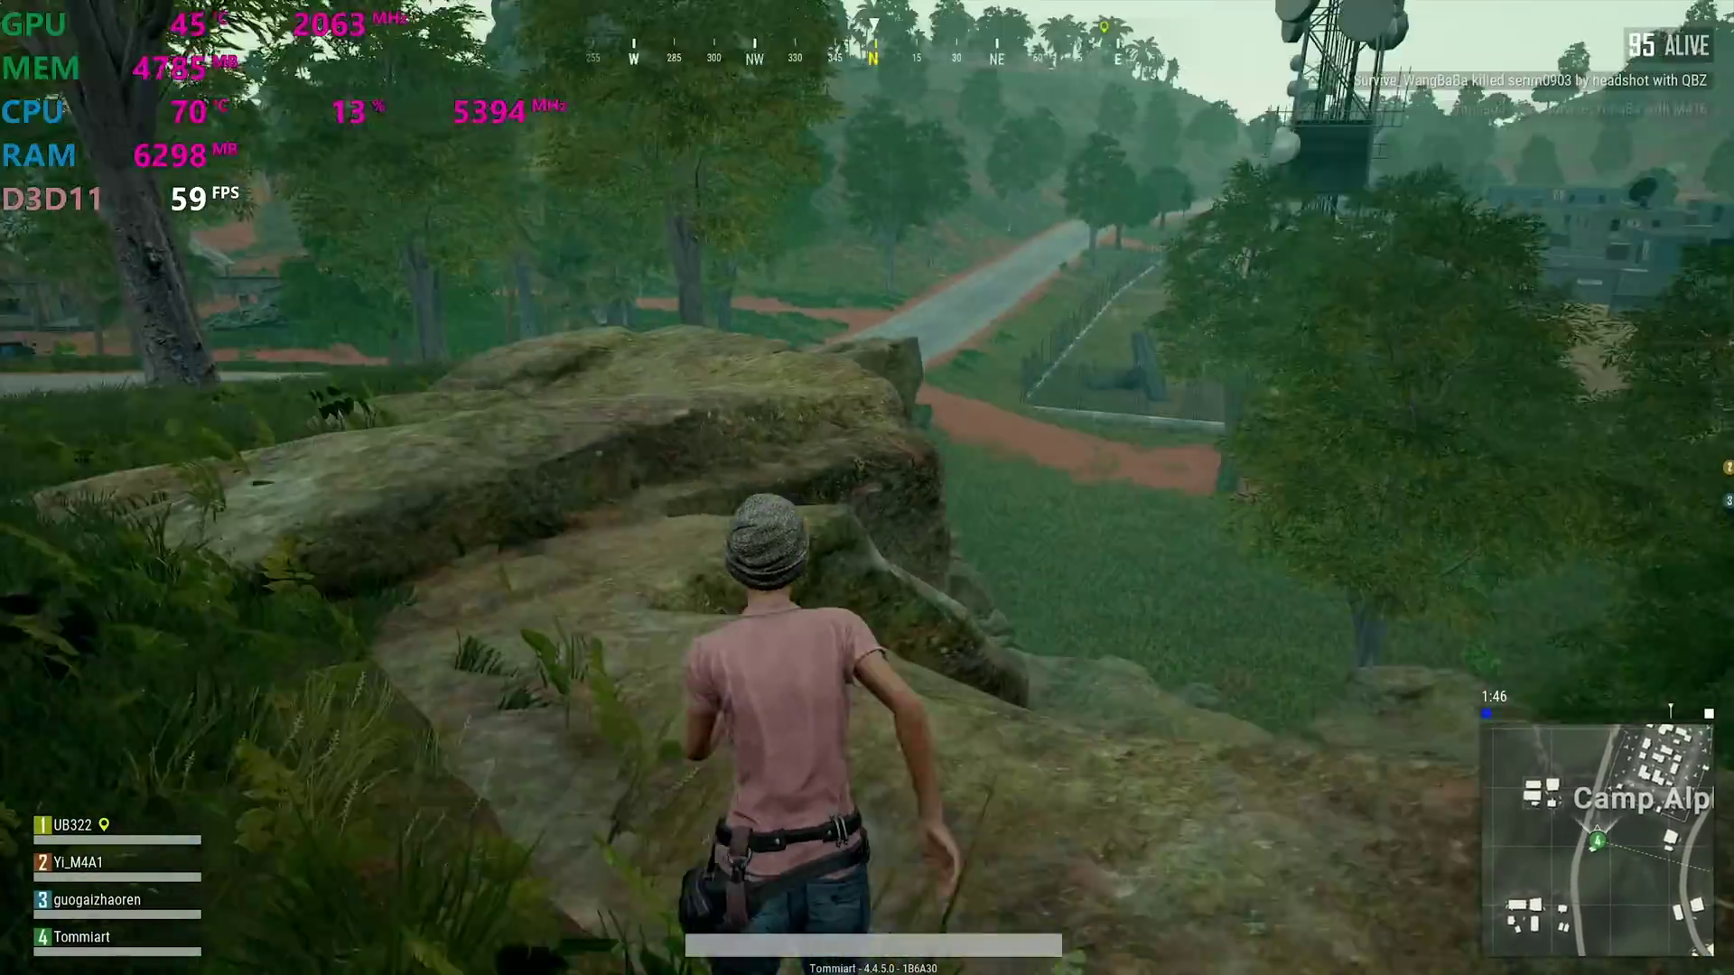
key(space)
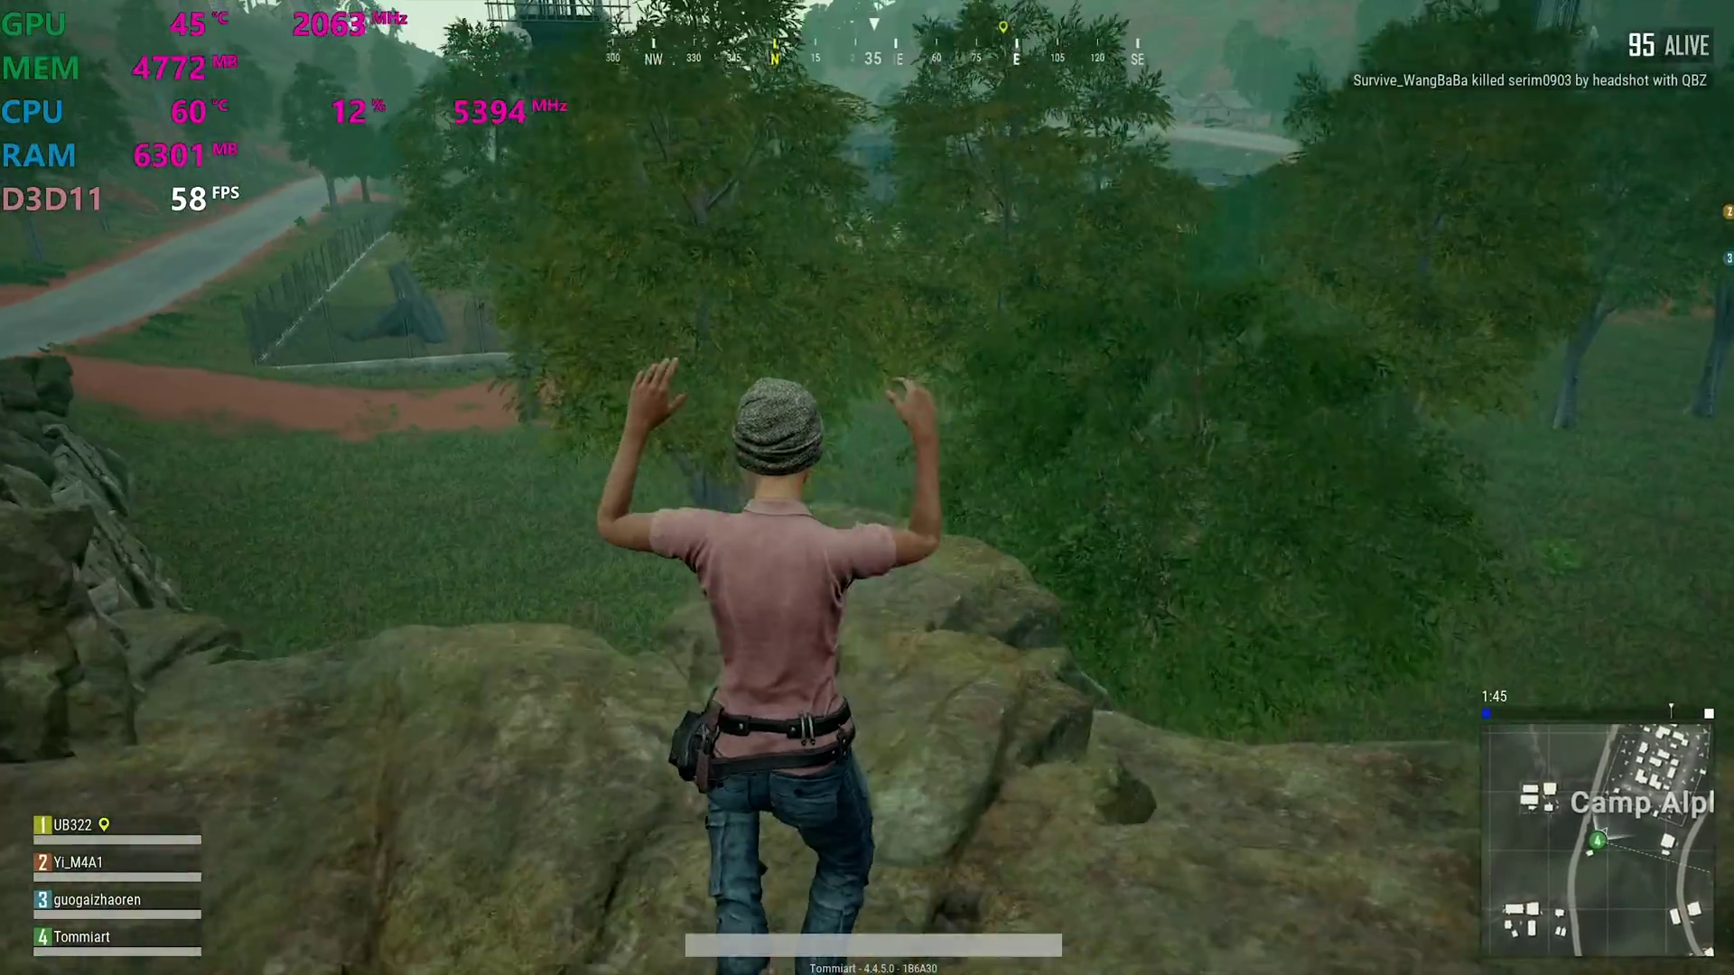
key(w)
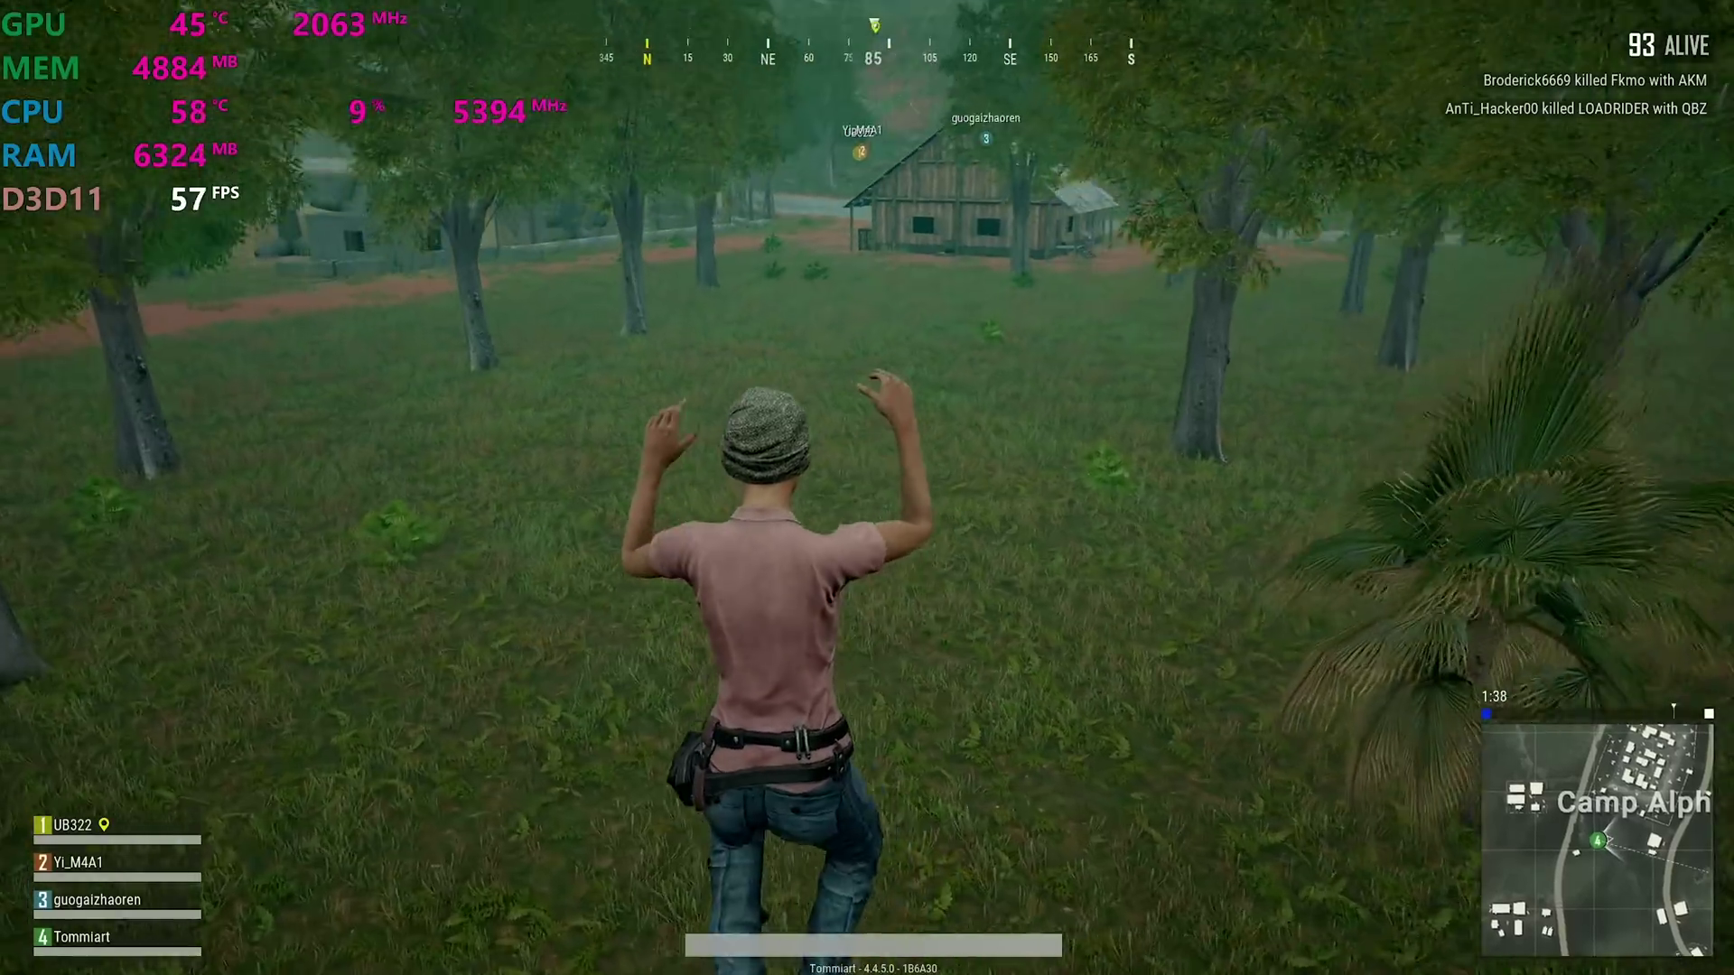
Run across the field past the barn and onto the road, watching the 5394 MHz overlay.
key(w)
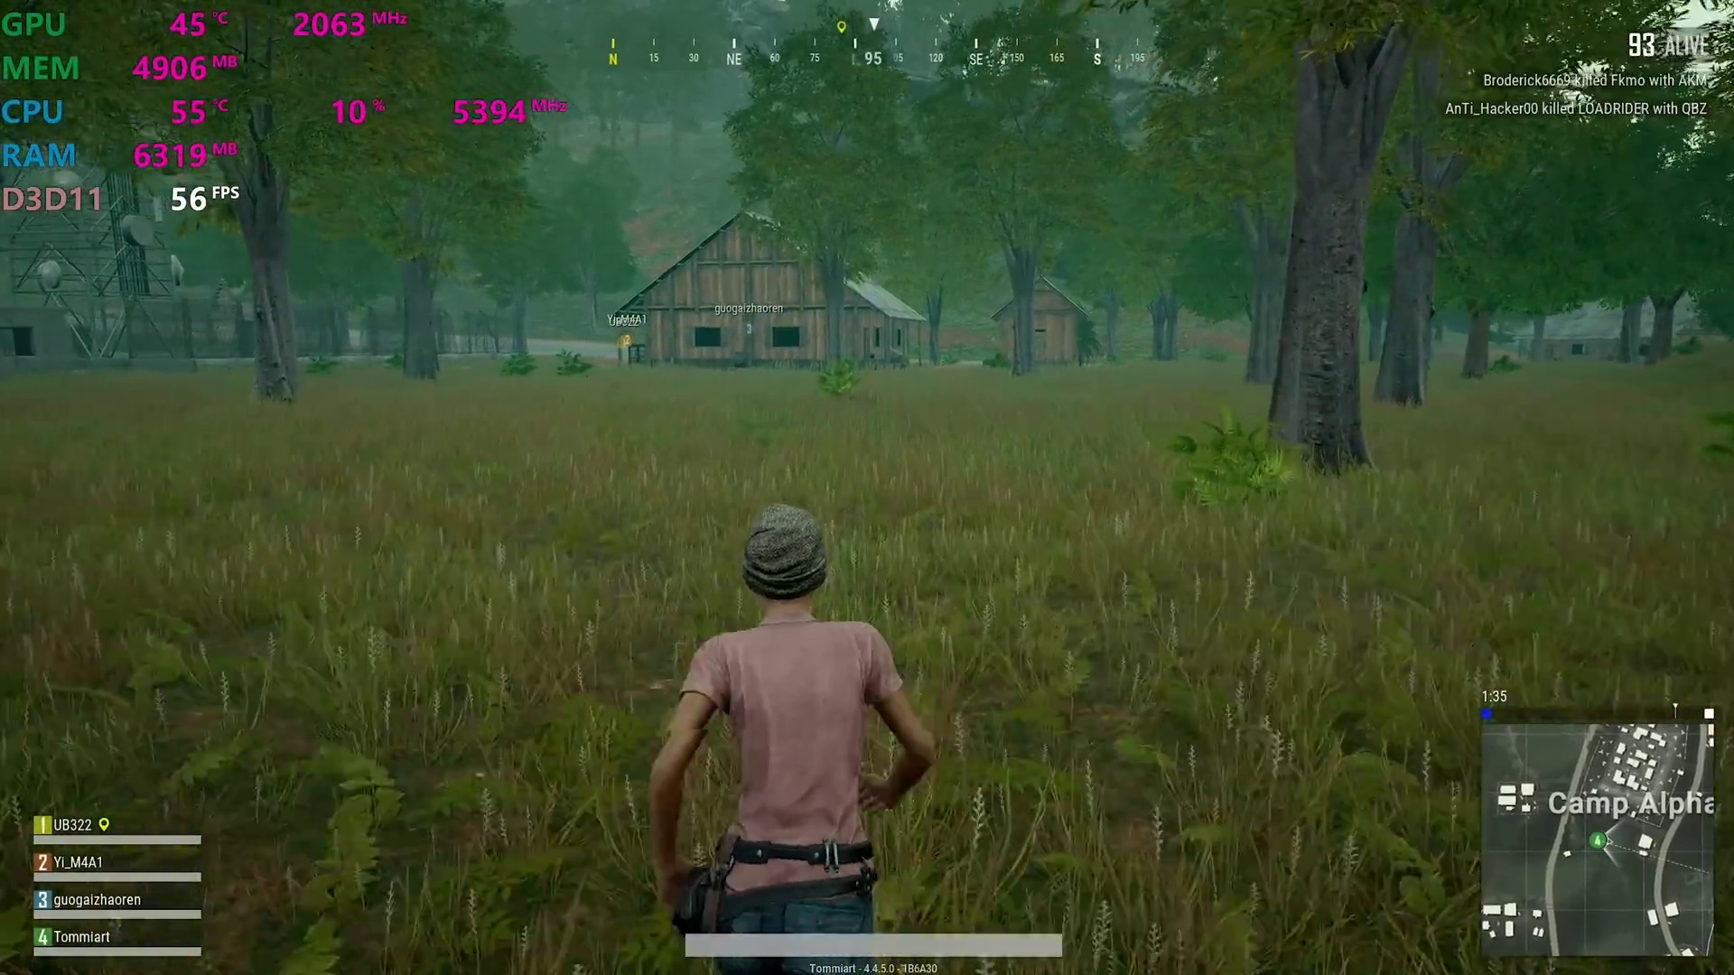
key(w)
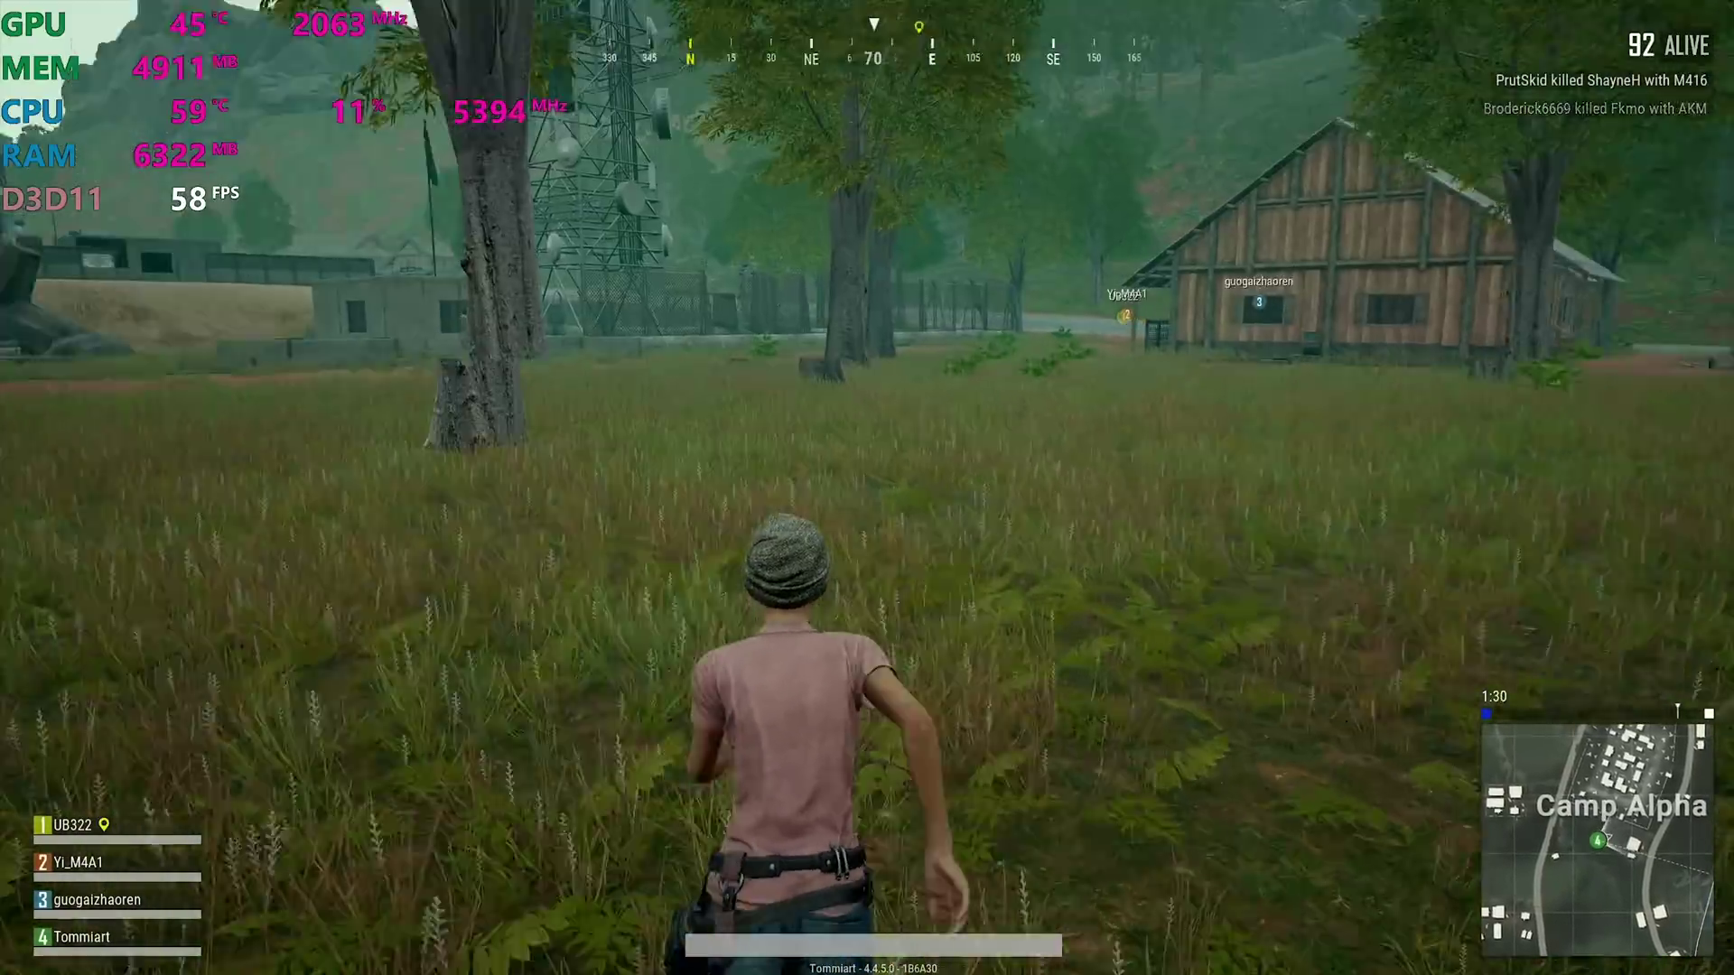
key(w)
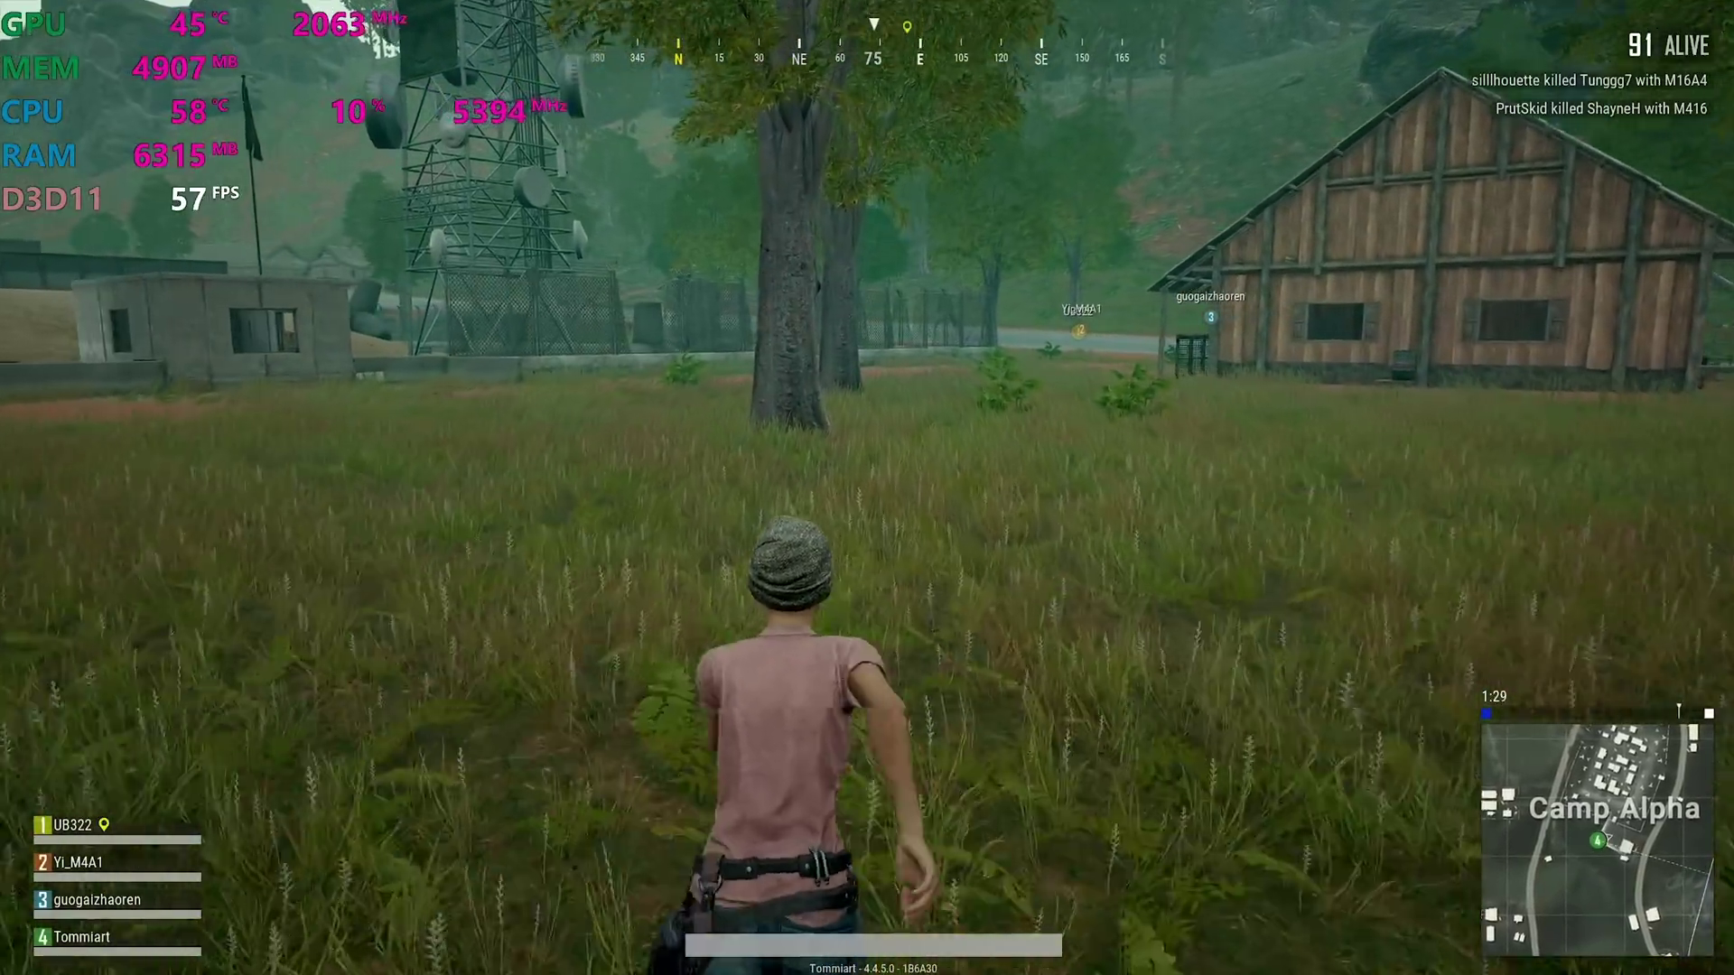
key(w)
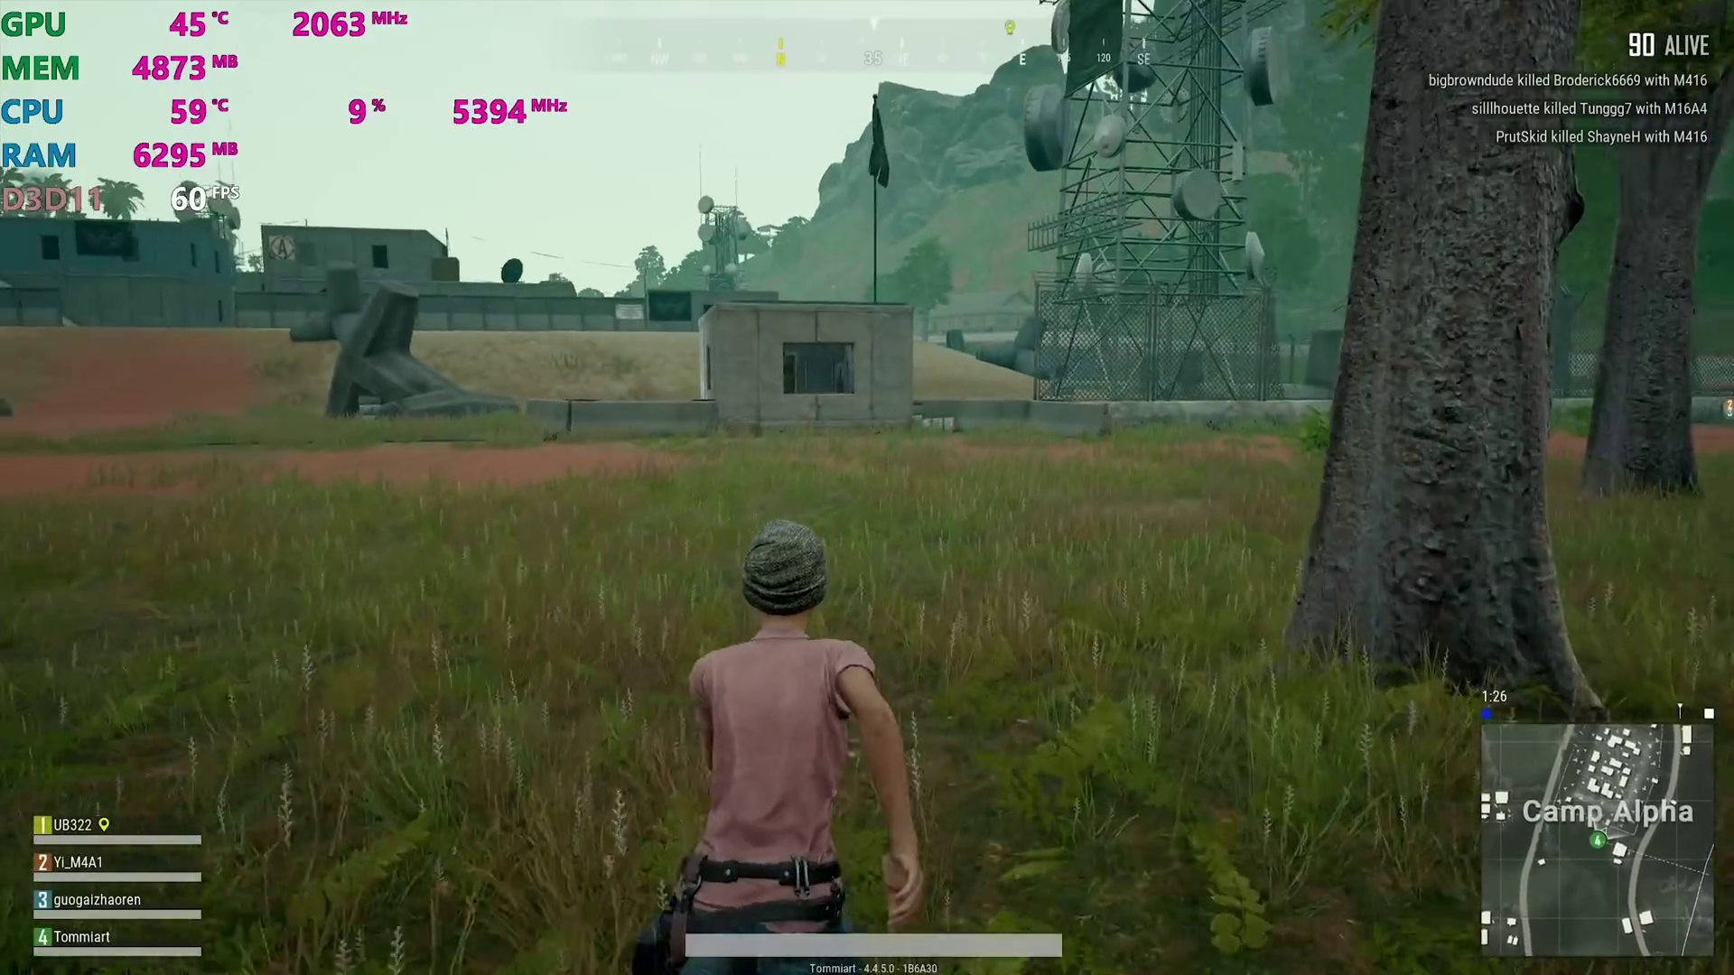
key(w)
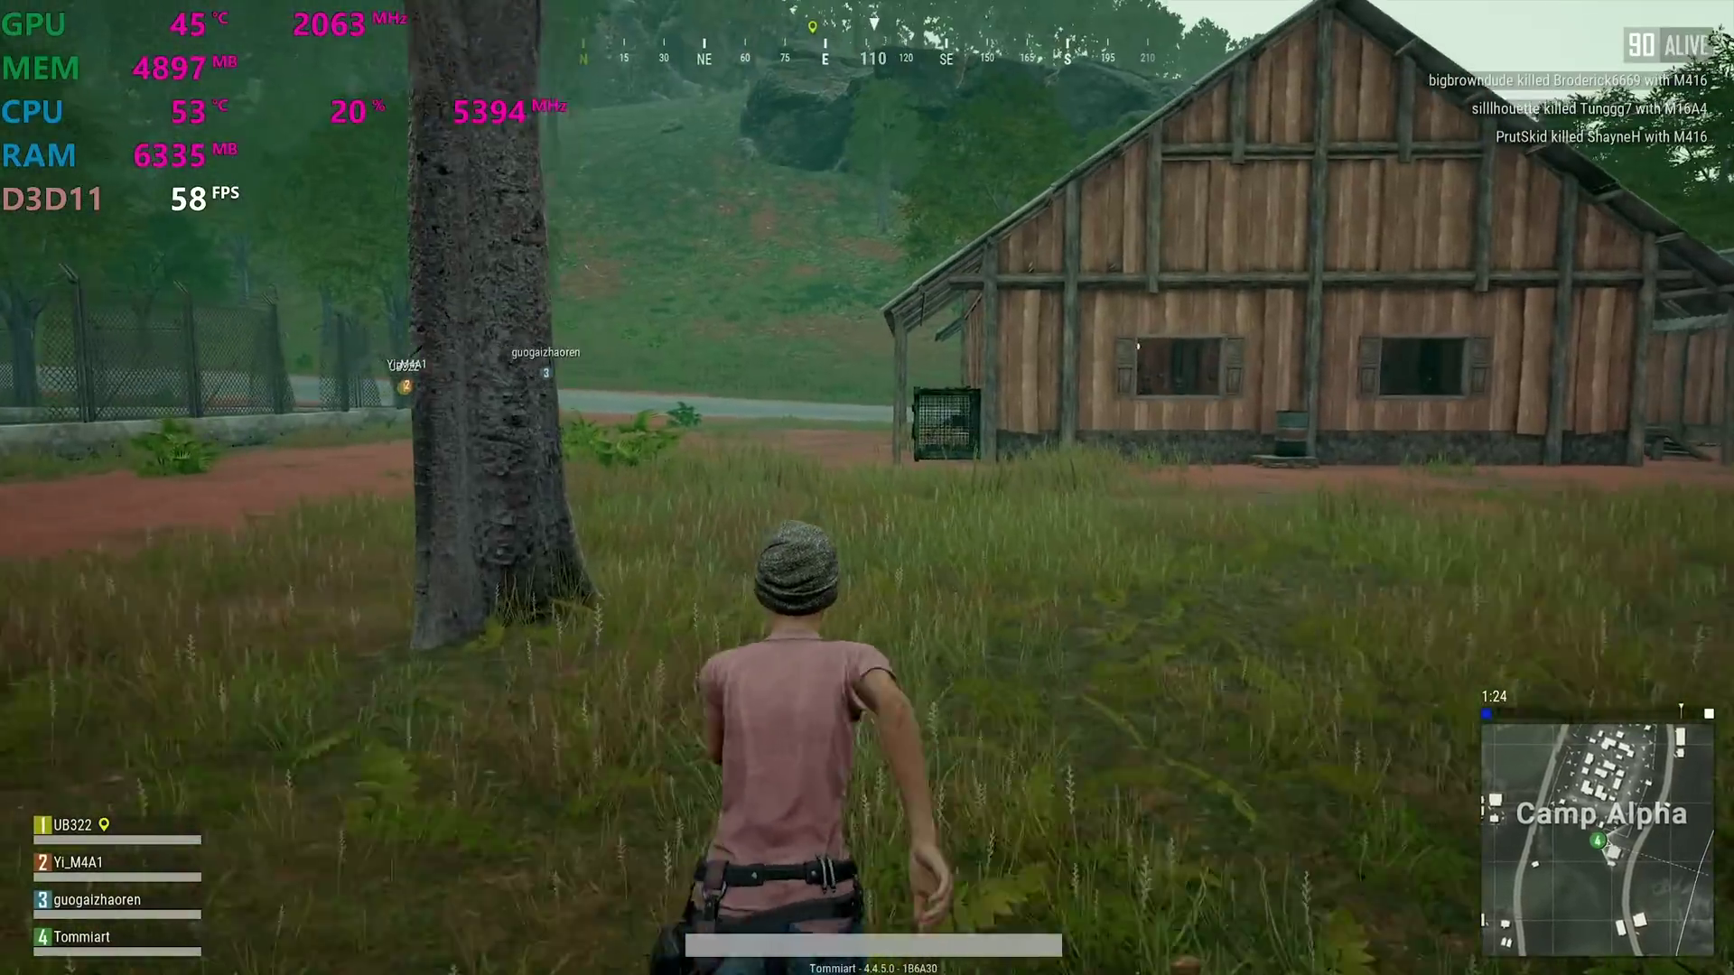
key(w)
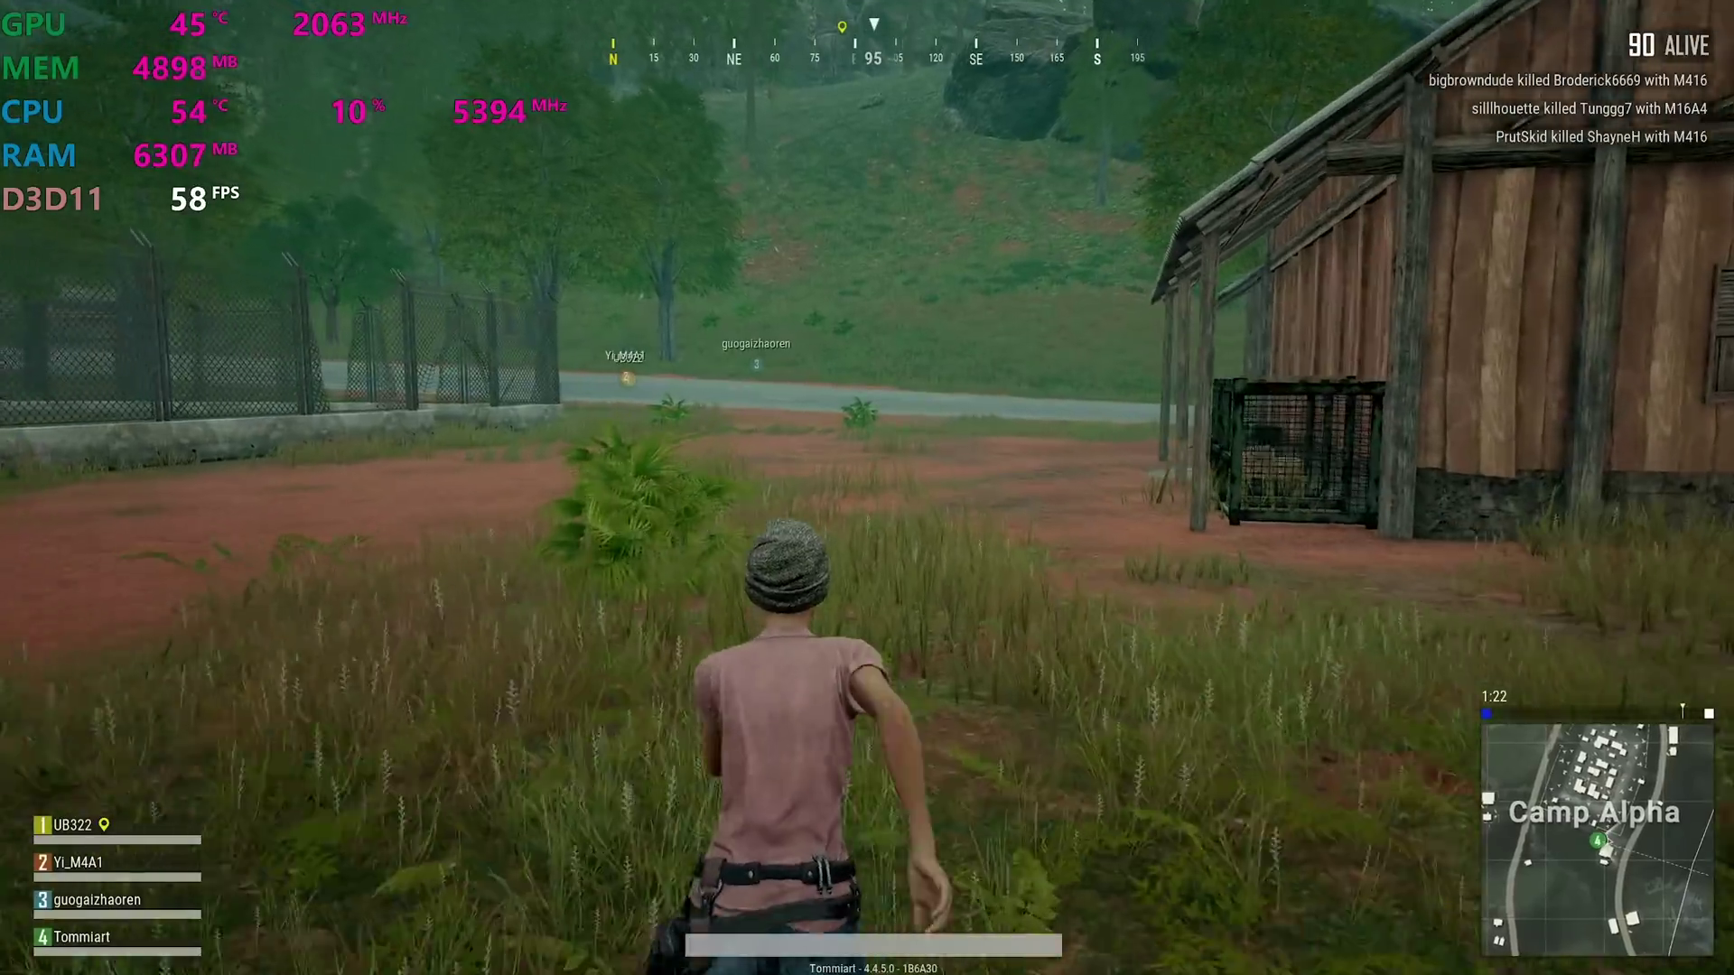
key(w)
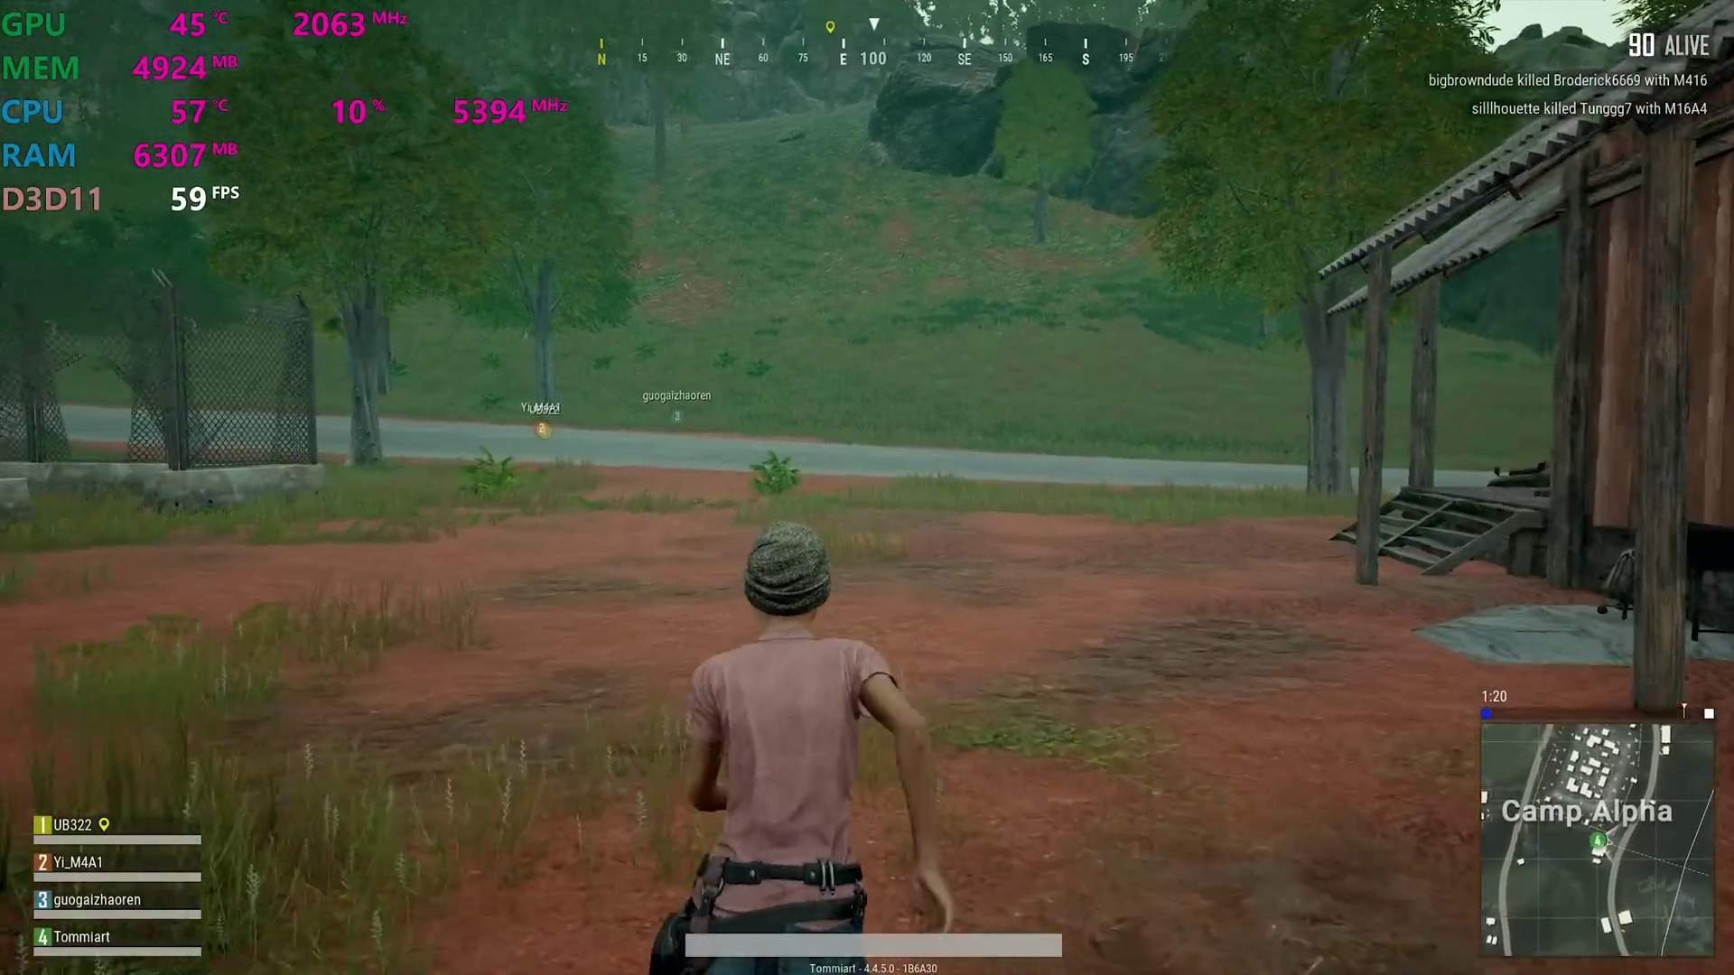
key(w)
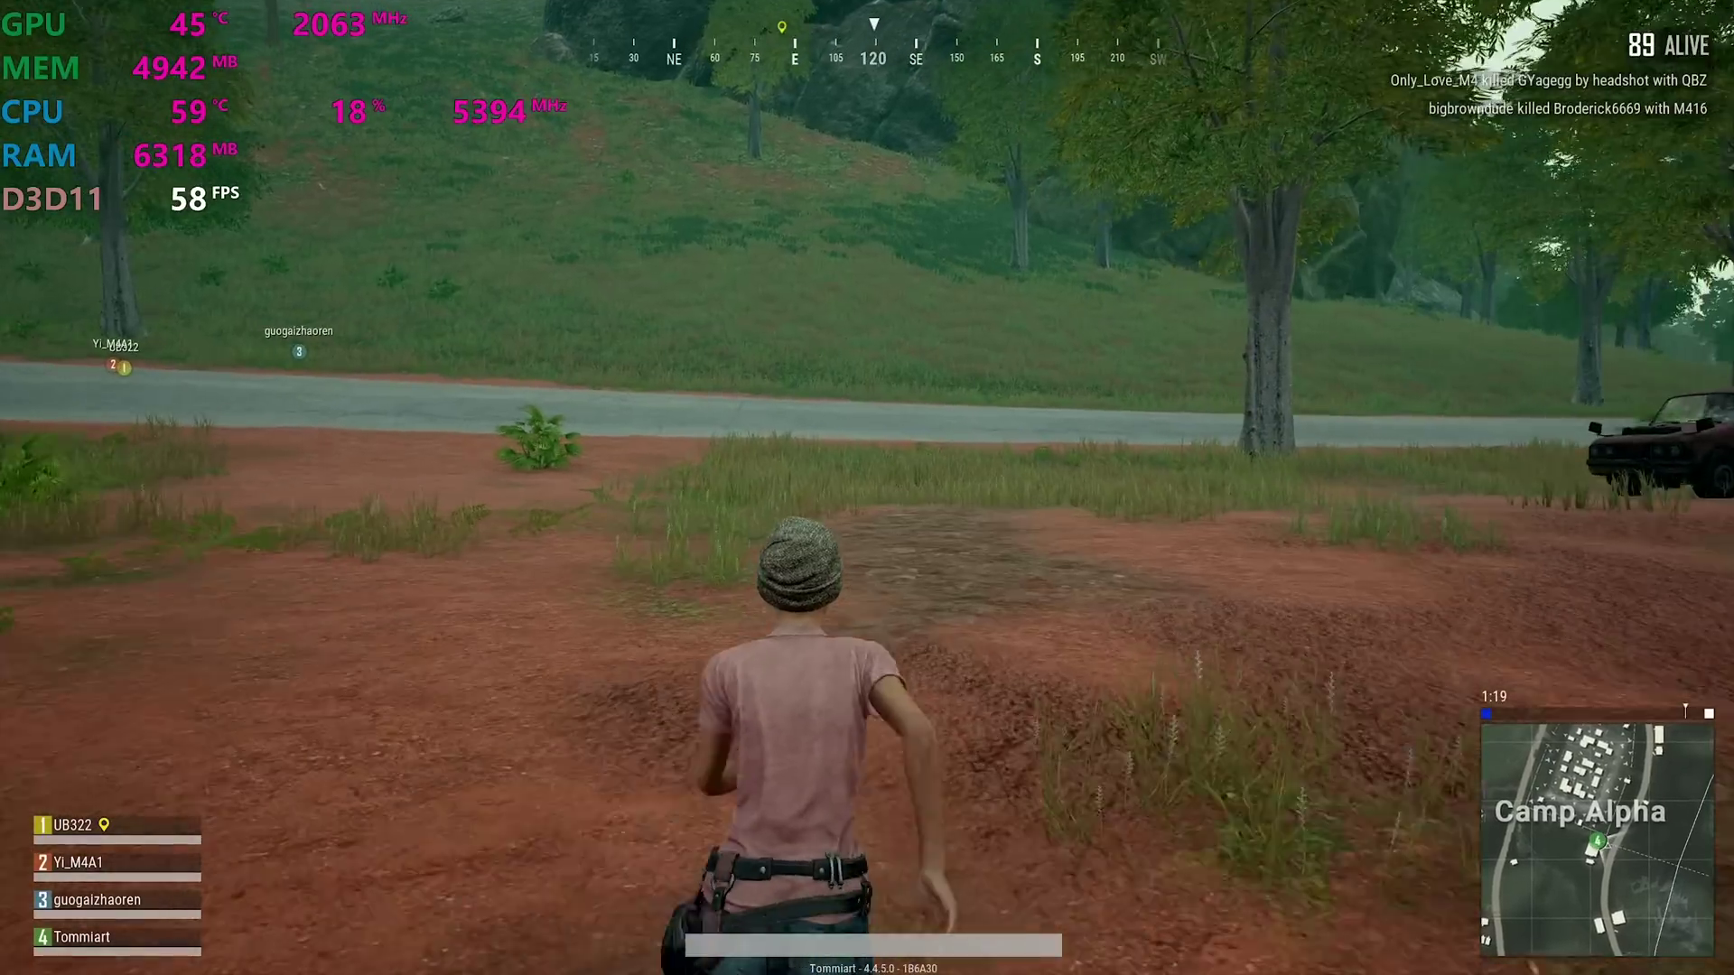
key(w)
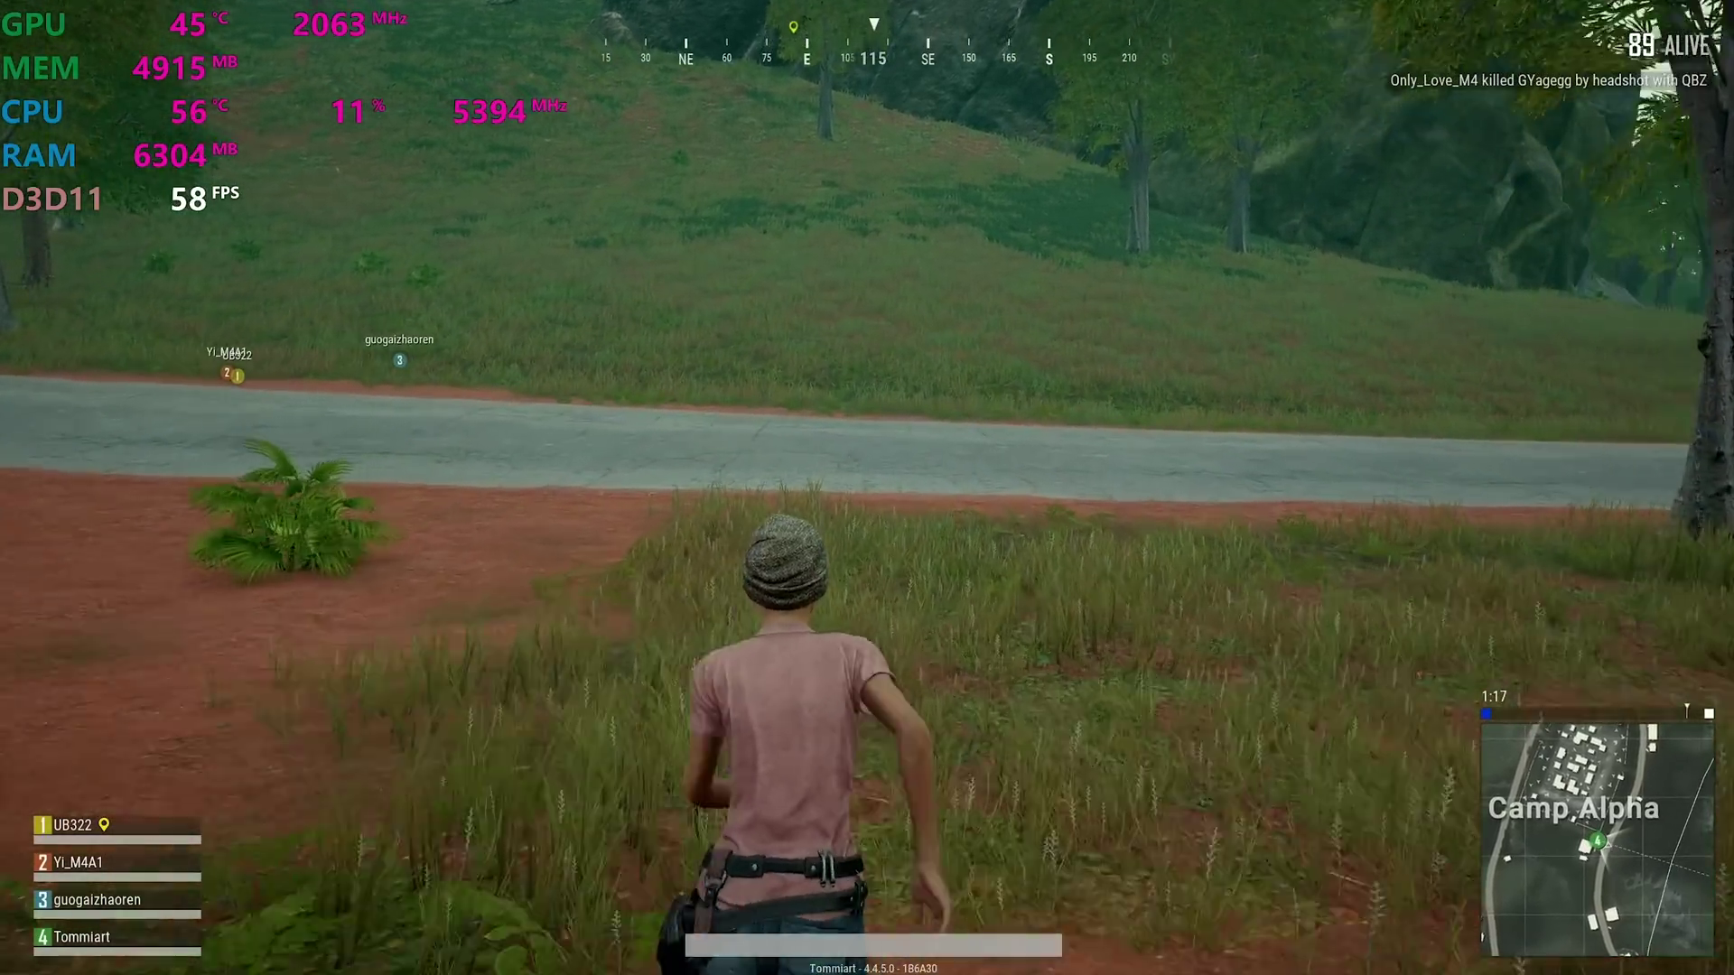
key(w)
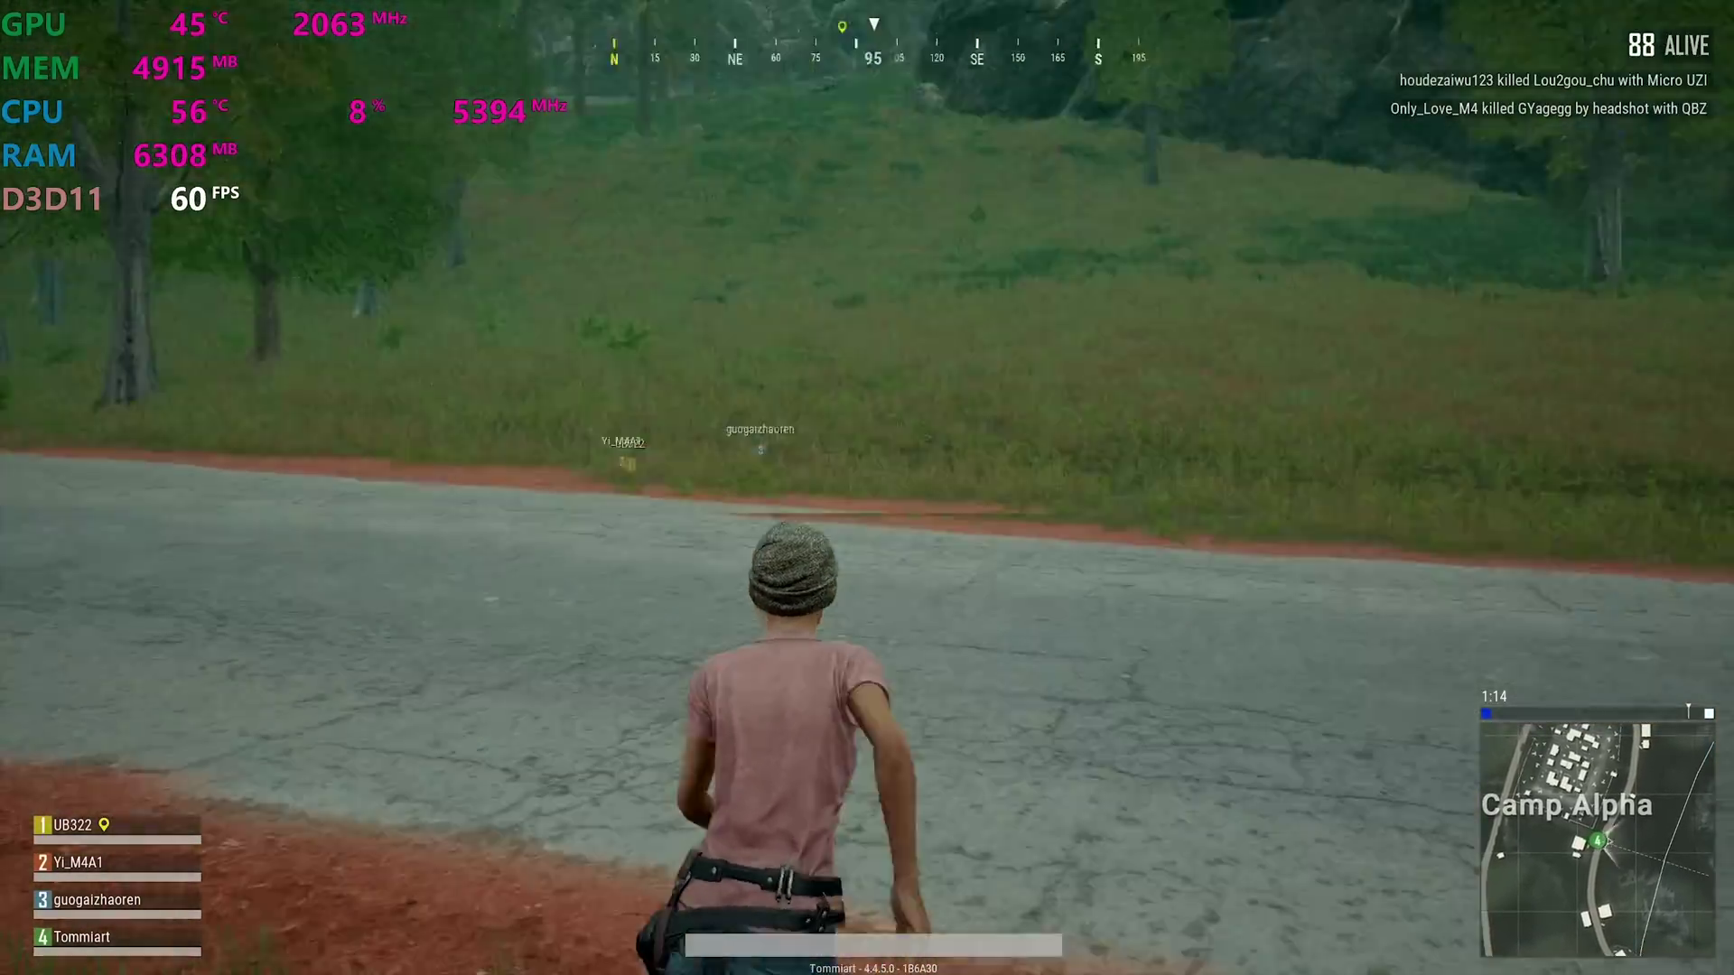
key(w)
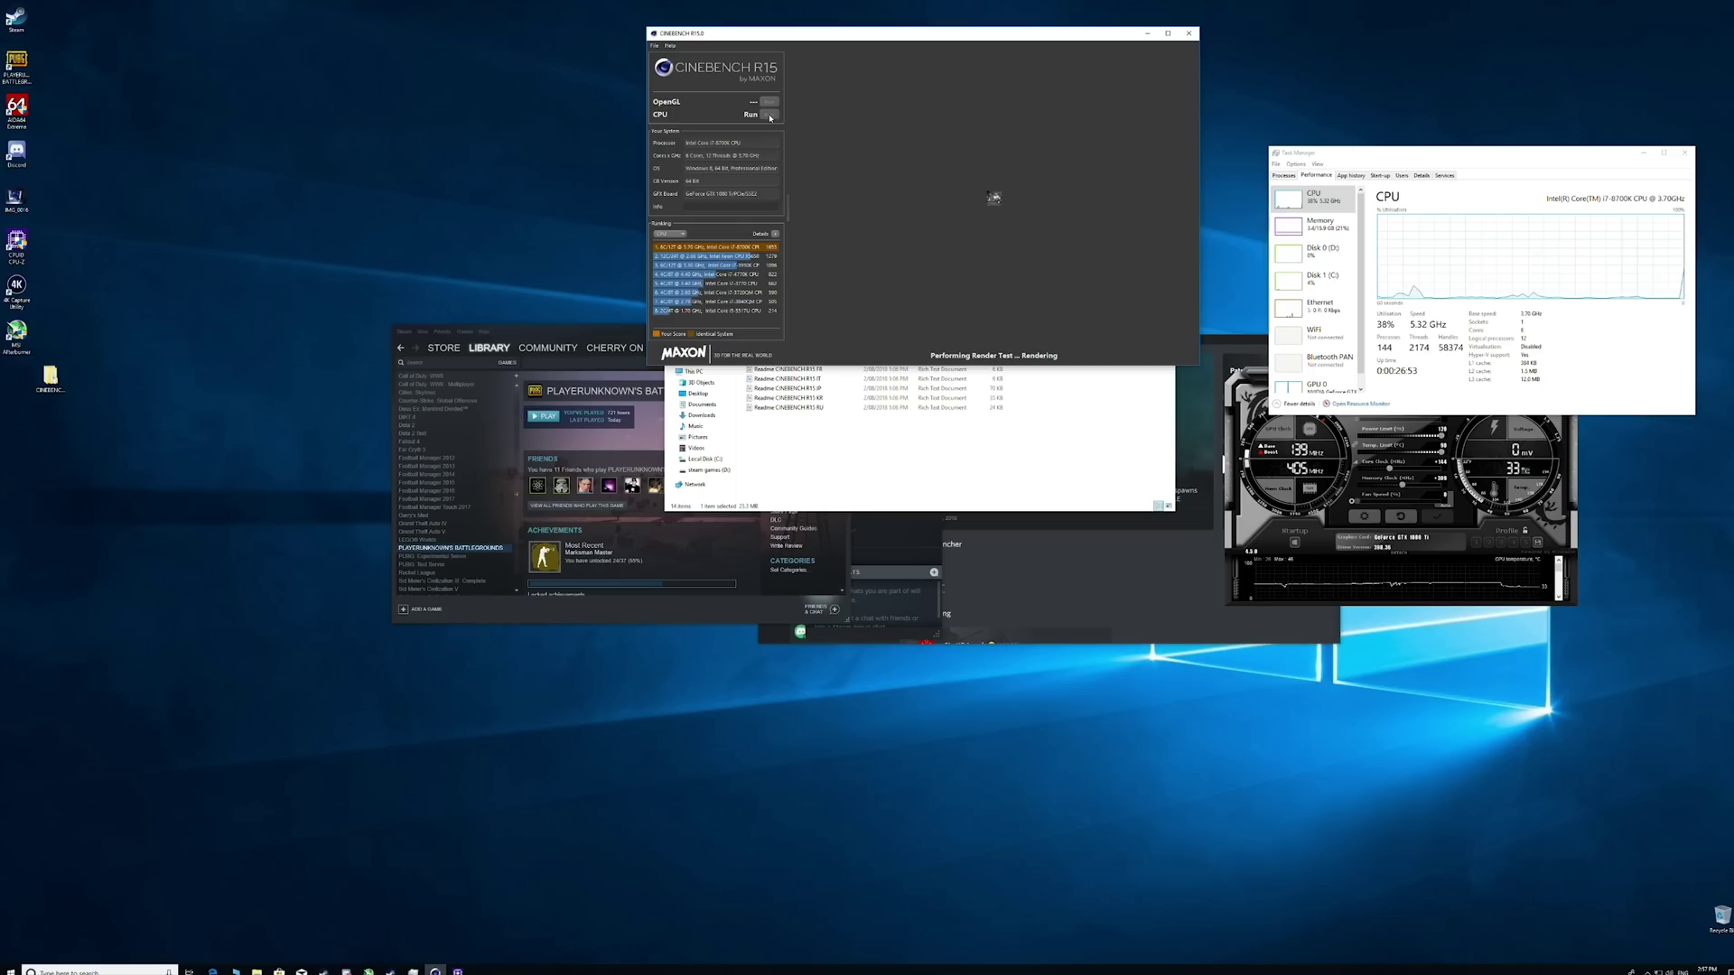